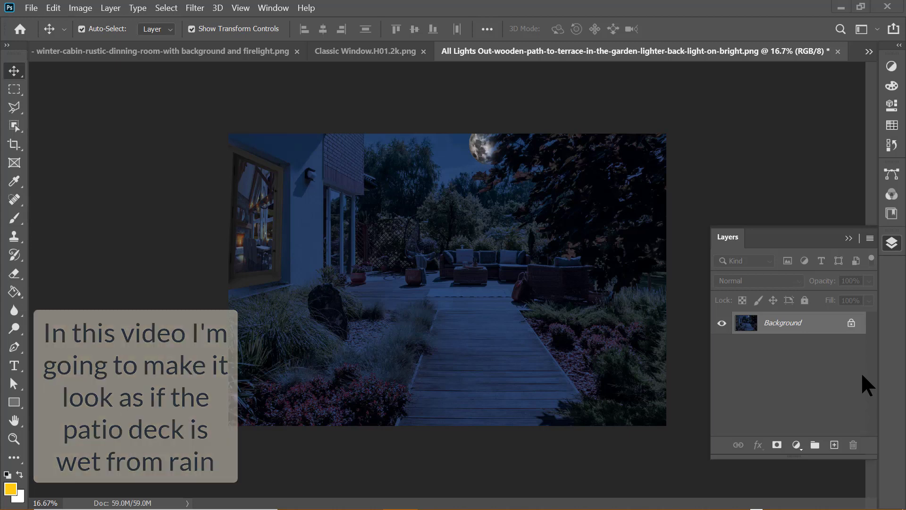
- Unlock the Background into Layer 0 and duplicate it as Layer 0 copy
{"action": "left_click", "coordinate": [852, 325]}
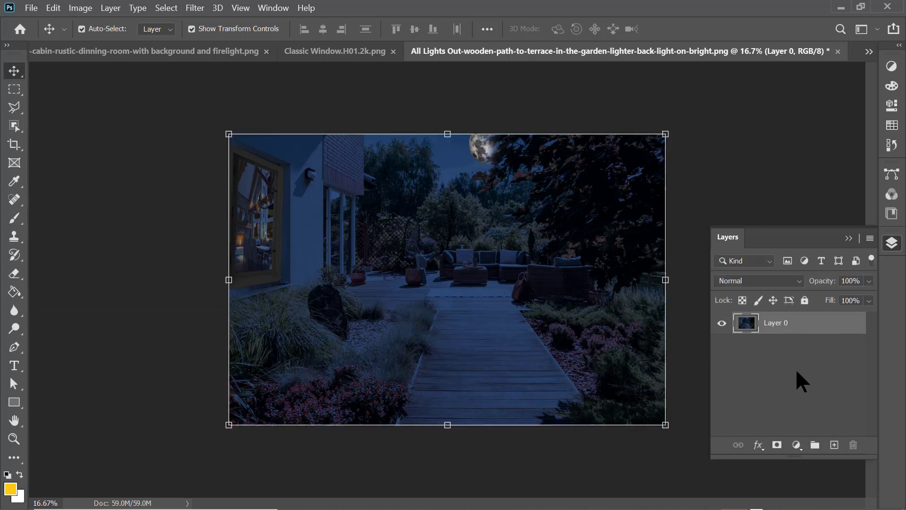
{"action": "left_click", "coordinate": [822, 327]}
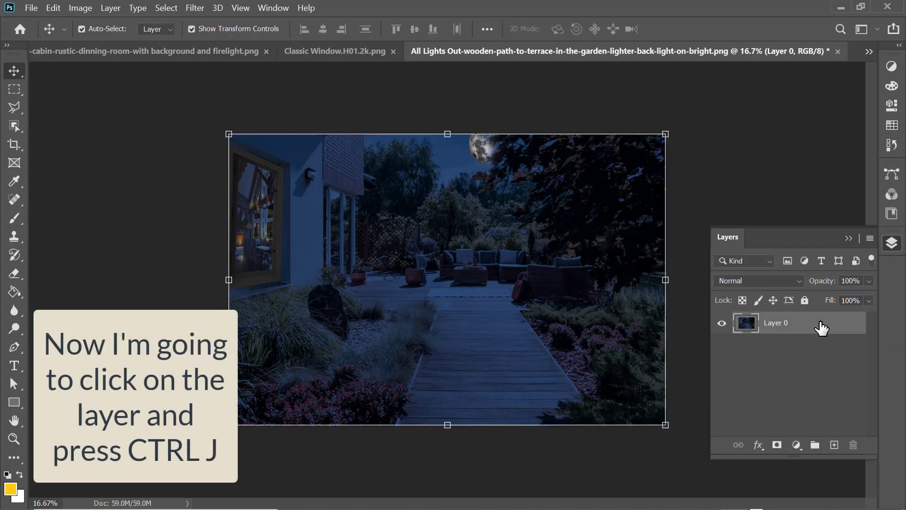
{"action": "key", "text": "ctrl+j"}
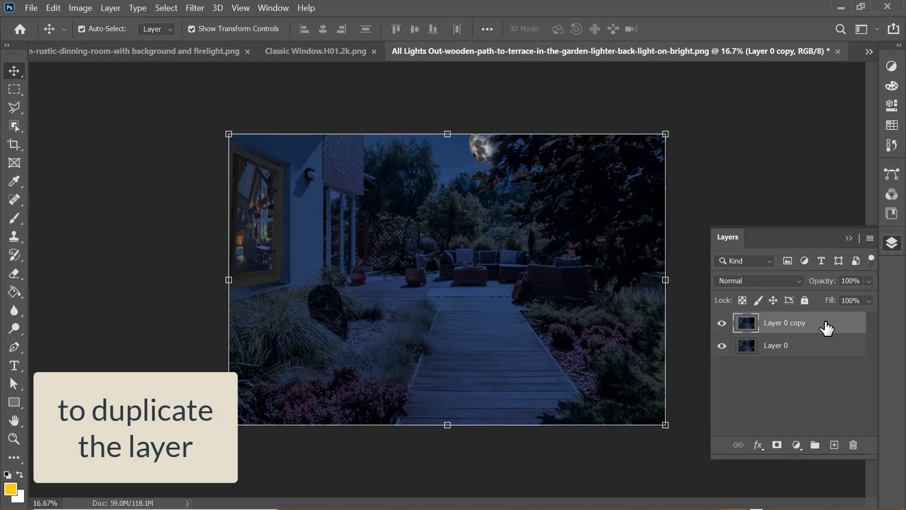
- Flip the duplicate patio layer vertically, move it lower in the image, and commit
{"action": "key", "text": "ctrl+t"}
{"action": "right_click", "coordinate": [443, 142]}
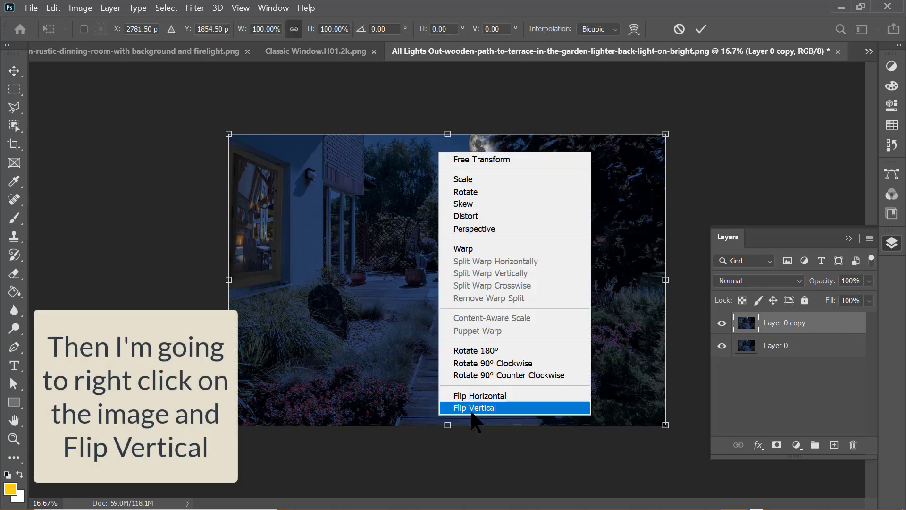
{"action": "left_click", "coordinate": [450, 407]}
{"action": "left_click_drag", "start_coordinate": [483, 201], "coordinate": [492, 281]}
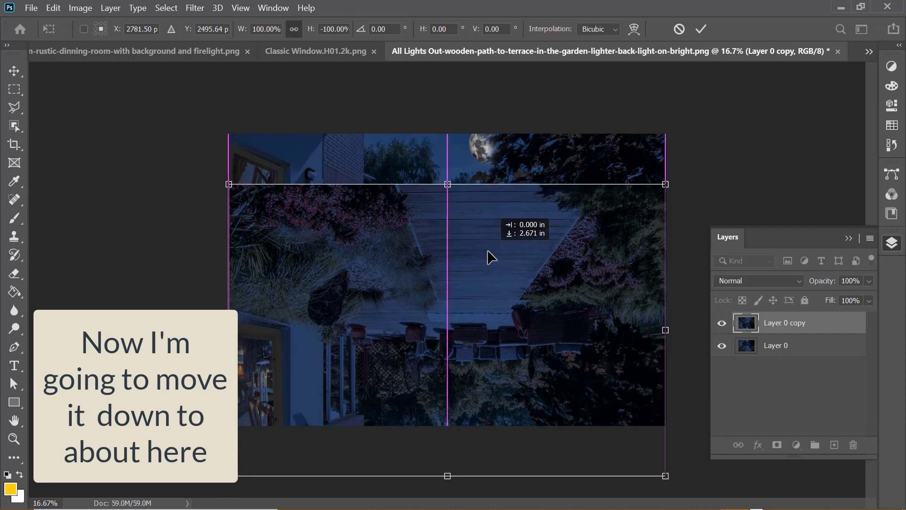
{"action": "left_click_drag", "start_coordinate": [493, 281], "coordinate": [491, 257]}
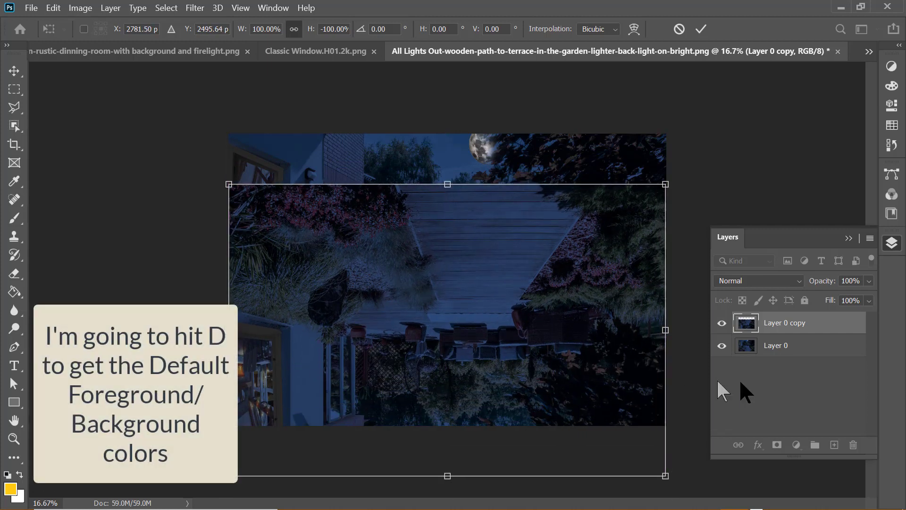
{"action": "key", "text": "Return"}
- Reset default black and white colours, select the flipped copy, and prepare a large eraser at 48% flow
{"action": "key", "text": "d"}
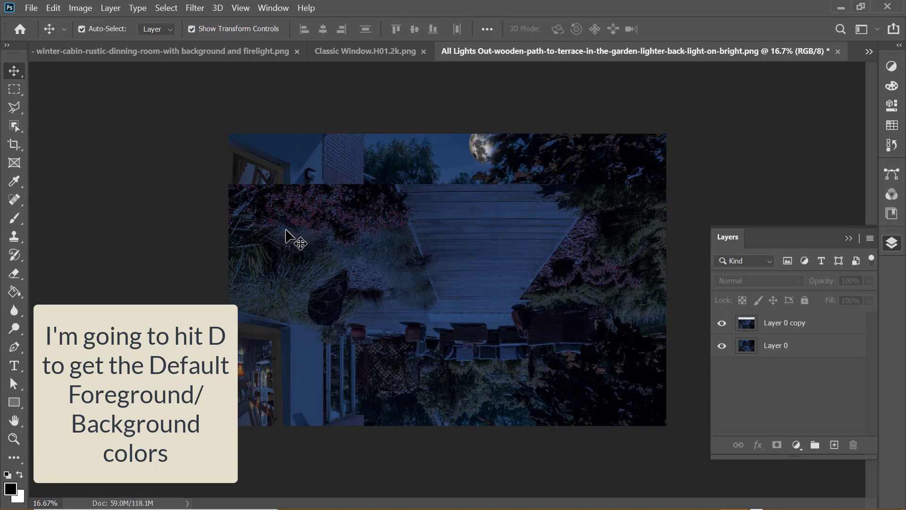
{"action": "key", "text": "b"}
{"action": "left_click", "coordinate": [793, 325]}
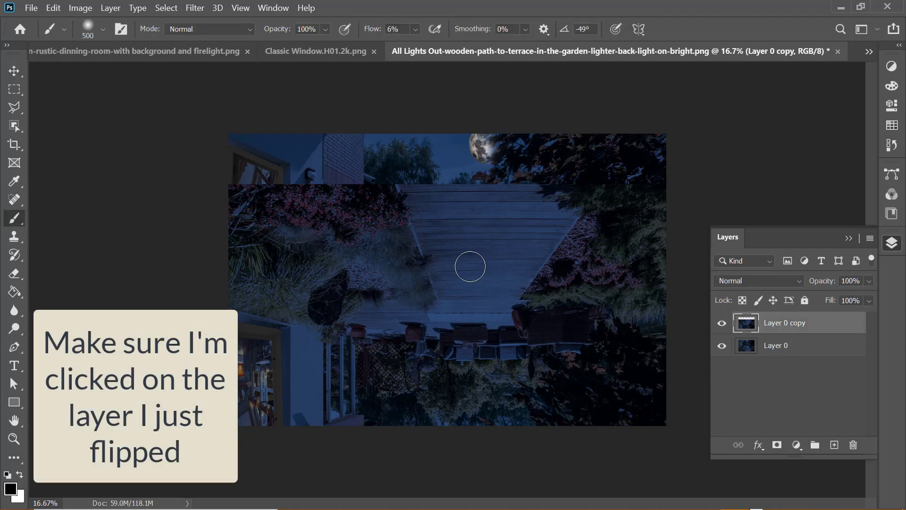
{"action": "left_click_drag", "start_coordinate": [440, 42], "coordinate": [448, 44]}
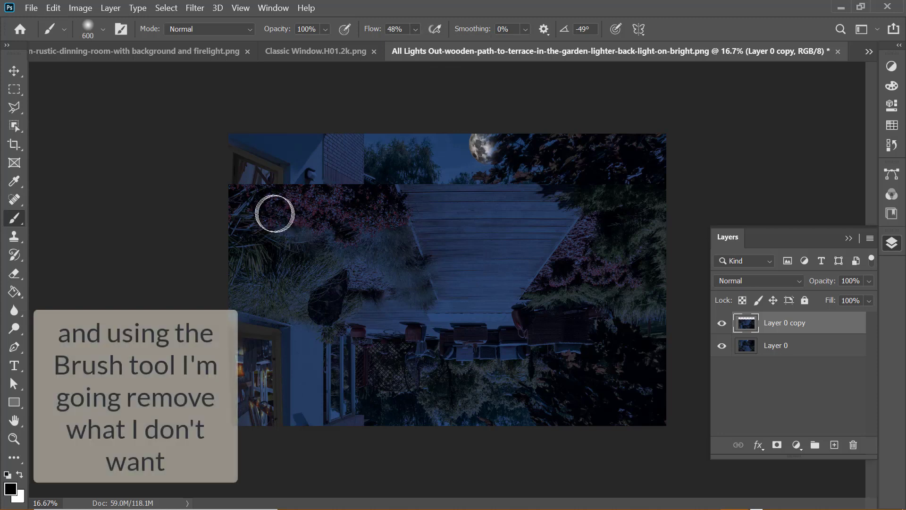
{"action": "key", "text": "bracketright"}
{"action": "key", "text": "bracketright"}
{"action": "key", "text": "bracketright"}
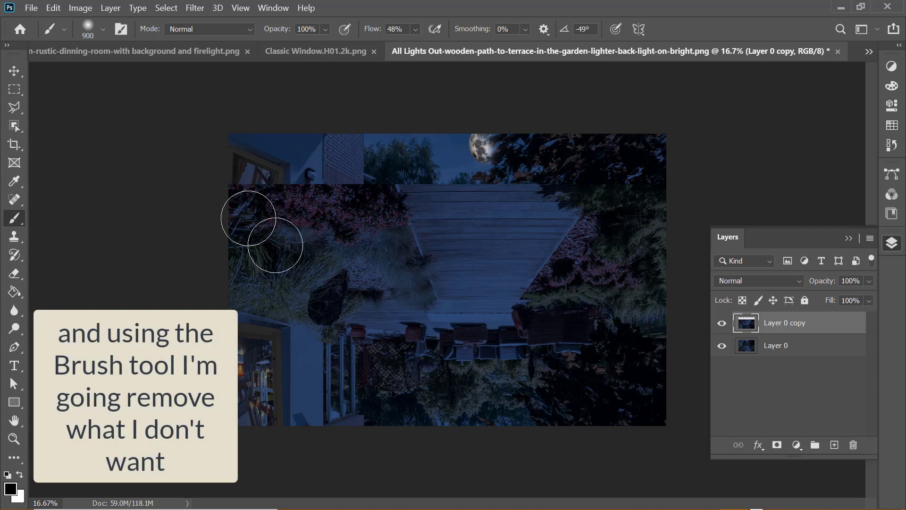
{"action": "key", "text": "e"}
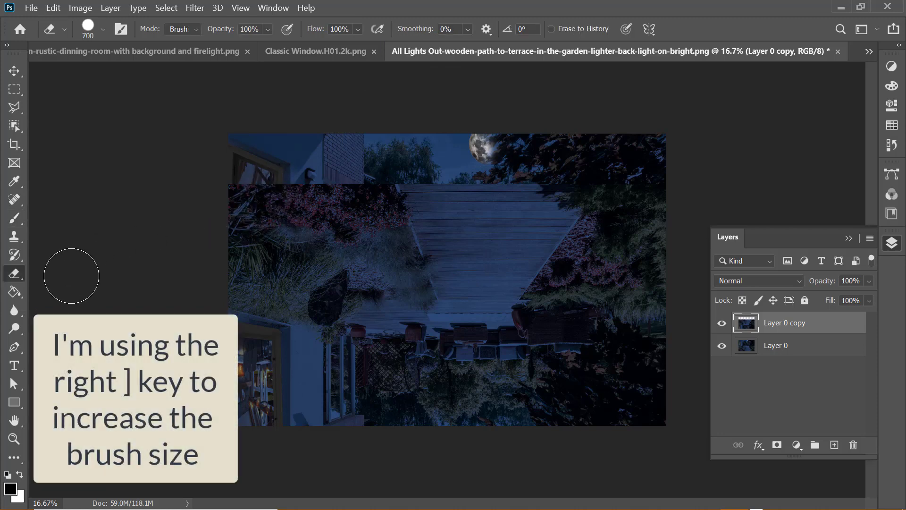
{"action": "key", "text": "bracketright"}
{"action": "key", "text": "bracketright"}
{"action": "key", "text": "bracketright"}
- Erase the flipped copy over the wall, window and upper right, then move it beneath the sofas
{"action": "left_click_drag", "start_coordinate": [354, 217], "coordinate": [212, 325]}
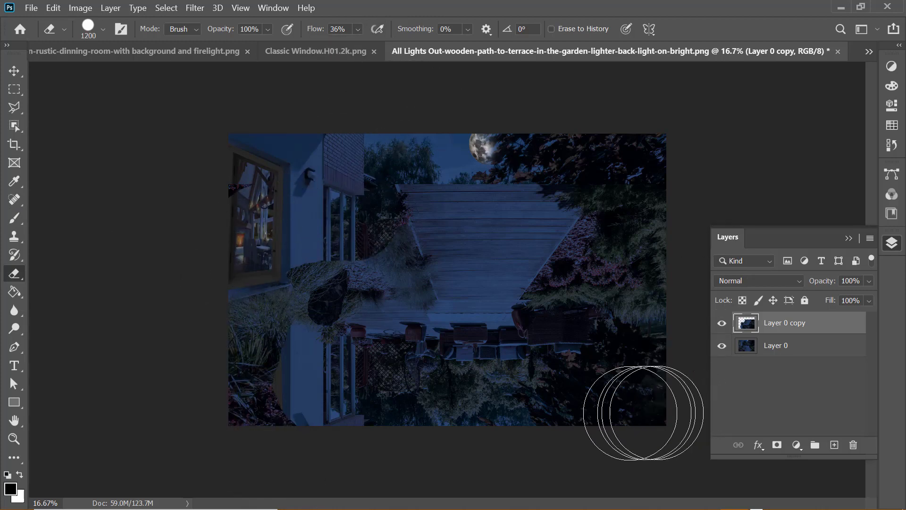
{"action": "left_click_drag", "start_coordinate": [359, 392], "coordinate": [326, 302]}
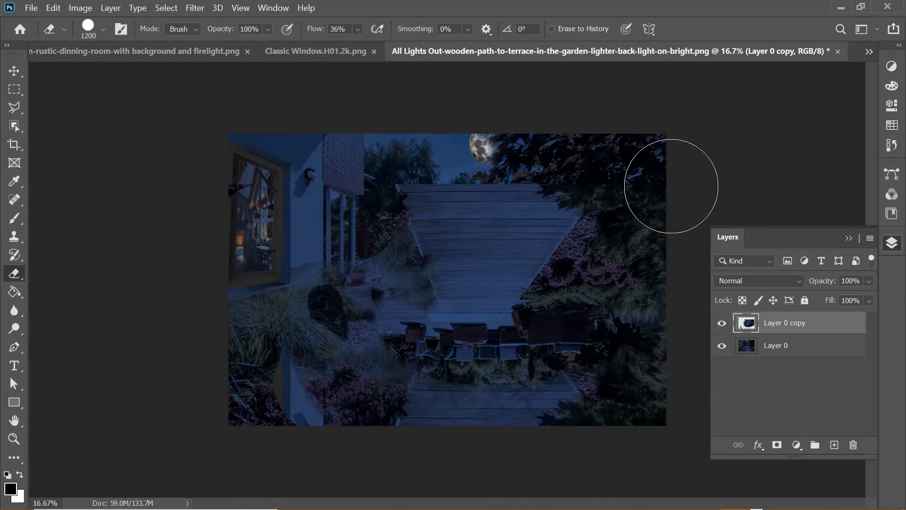
{"action": "mouse_move", "coordinate": [672, 186]}
{"action": "left_mouse_down"}
{"action": "mouse_move", "coordinate": [412, 249]}
{"action": "mouse_move", "coordinate": [366, 249]}
{"action": "left_mouse_up"}
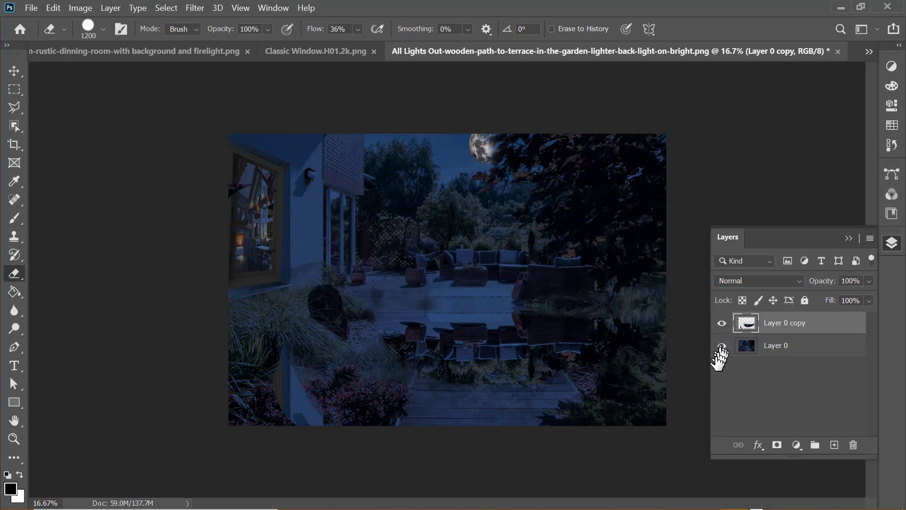
{"action": "key", "text": "v"}
{"action": "left_click", "coordinate": [466, 343]}
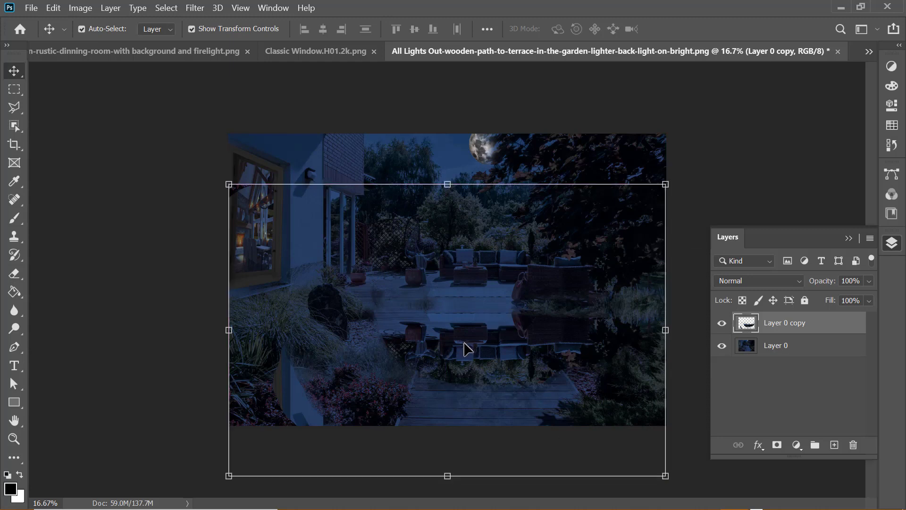
{"action": "left_click_drag", "start_coordinate": [467, 358], "coordinate": [469, 337]}
- Erase the copy over the left pillar and lamp, and shift the reflection up slightly
{"action": "key", "text": "e"}
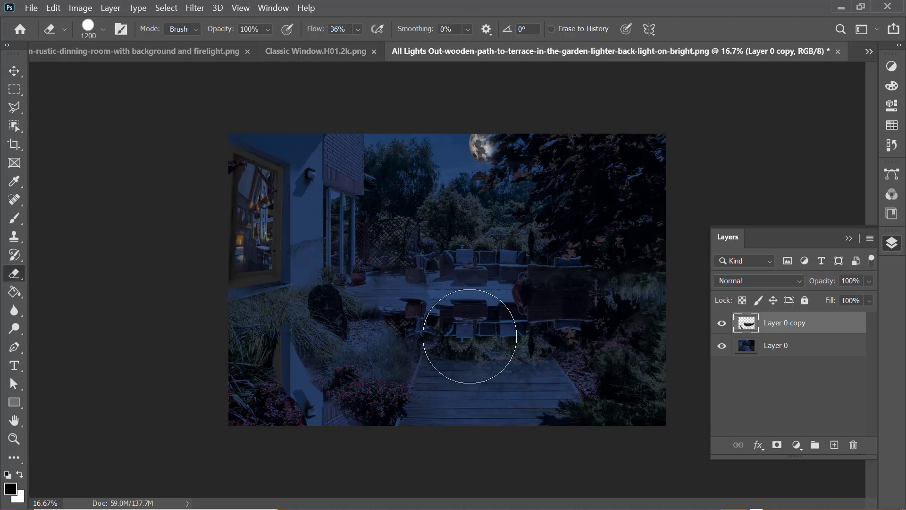
{"action": "mouse_move", "coordinate": [571, 255]}
{"action": "left_mouse_down"}
{"action": "mouse_move", "coordinate": [405, 233]}
{"action": "mouse_move", "coordinate": [420, 239]}
{"action": "mouse_move", "coordinate": [259, 284]}
{"action": "mouse_move", "coordinate": [359, 404]}
{"action": "mouse_move", "coordinate": [576, 415]}
{"action": "mouse_move", "coordinate": [617, 283]}
{"action": "mouse_move", "coordinate": [586, 334]}
{"action": "mouse_move", "coordinate": [384, 378]}
{"action": "mouse_move", "coordinate": [360, 323]}
{"action": "mouse_move", "coordinate": [385, 384]}
{"action": "mouse_move", "coordinate": [376, 348]}
{"action": "mouse_move", "coordinate": [577, 394]}
{"action": "mouse_move", "coordinate": [643, 334]}
{"action": "mouse_move", "coordinate": [607, 270]}
{"action": "left_mouse_up"}
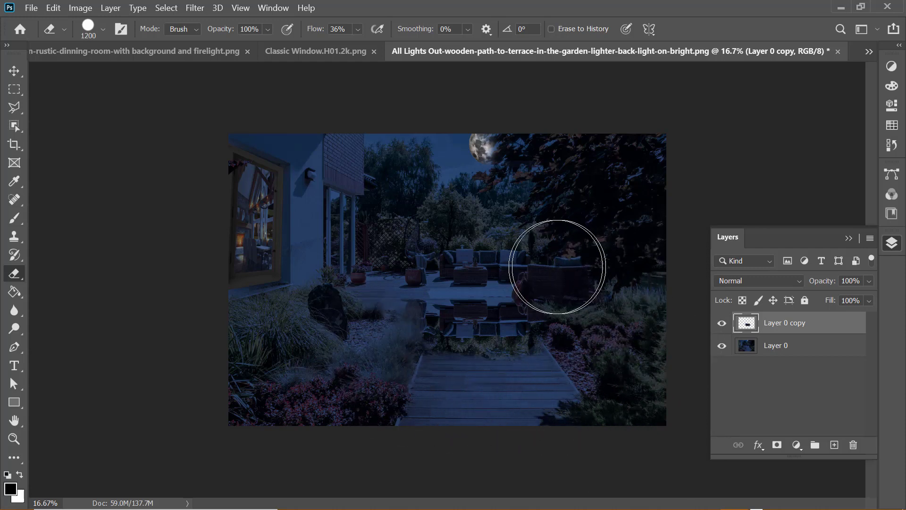
{"action": "key", "text": "v"}
{"action": "left_click_drag", "start_coordinate": [474, 319], "coordinate": [475, 310]}
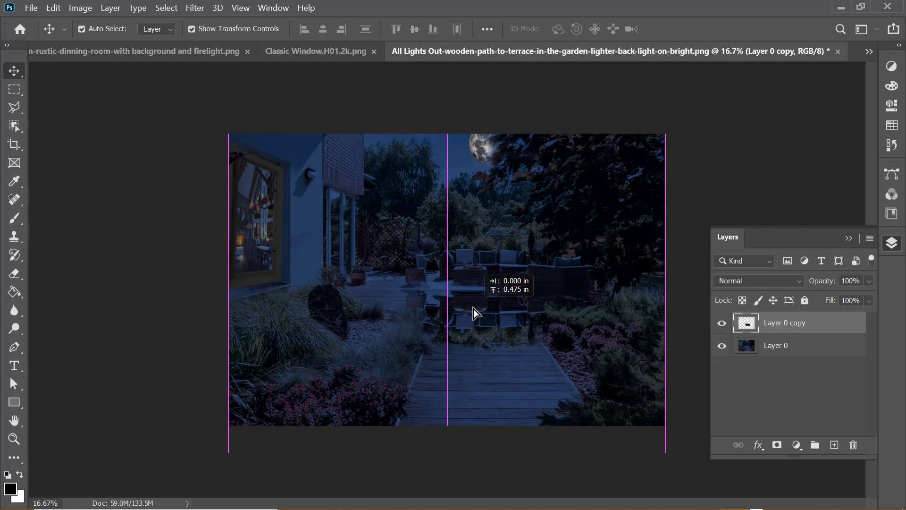
- Reduce the eraser to a 400 px brush
{"action": "key", "text": "e"}
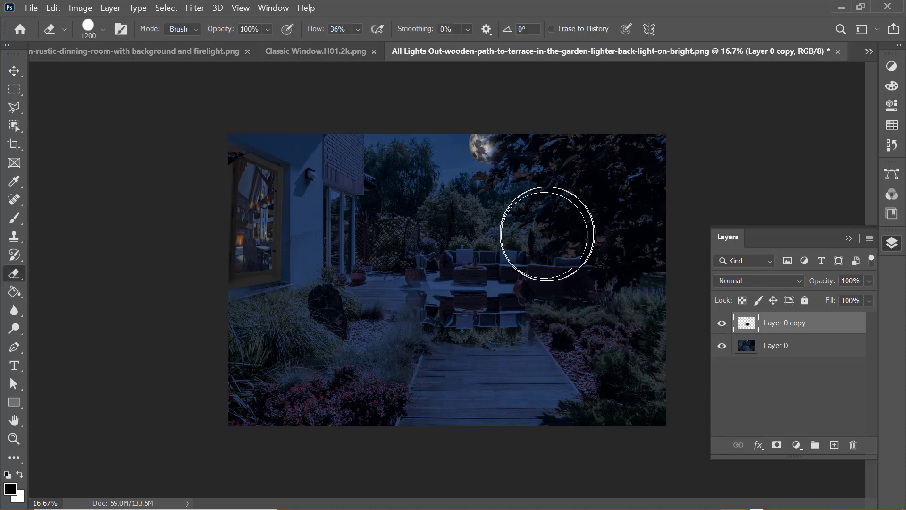
{"action": "key", "text": "bracketleft"}
{"action": "key", "text": "bracketleft"}
{"action": "key", "text": "bracketleft"}
{"action": "left_click", "coordinate": [103, 29]}
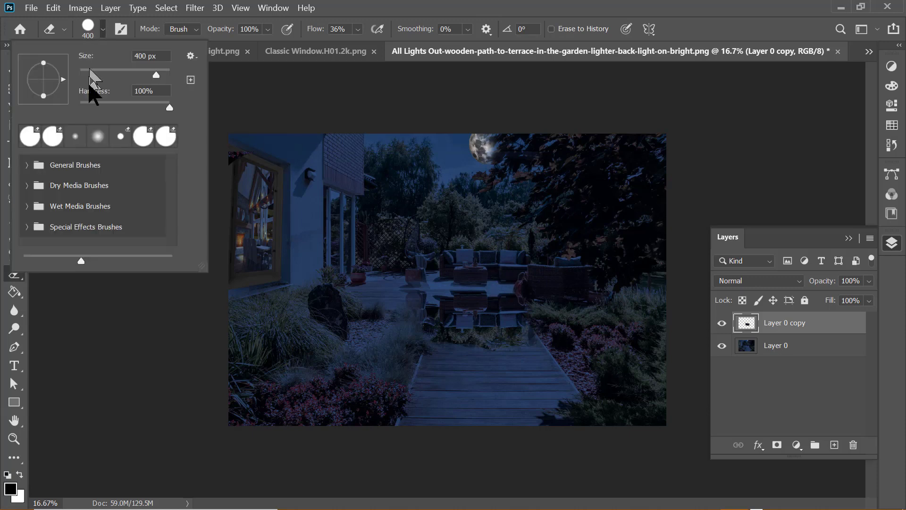
{"action": "key", "text": "Return"}
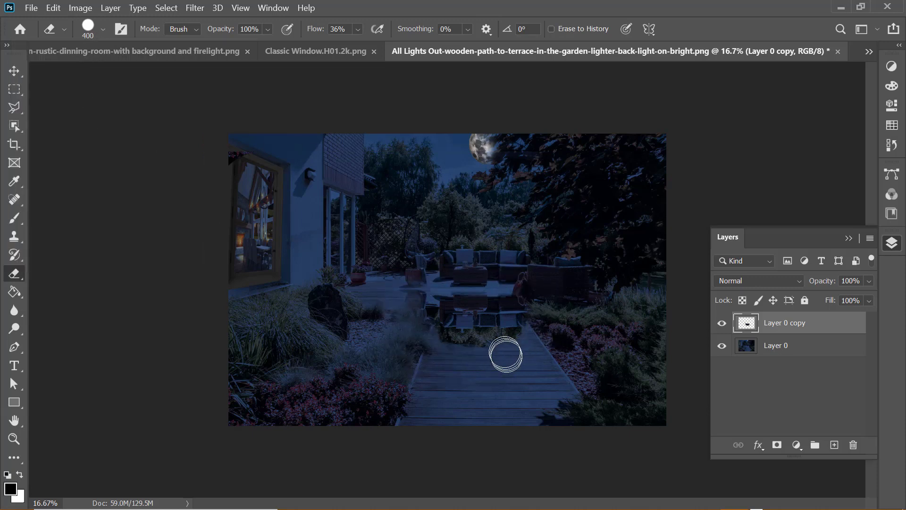
- Free-transform the reflection shorter from the bottom and narrower from the right, centred under the furniture
{"action": "key", "text": "v"}
{"action": "key", "text": "ctrl+t"}
{"action": "left_click_drag", "start_coordinate": [454, 455], "coordinate": [460, 450]}
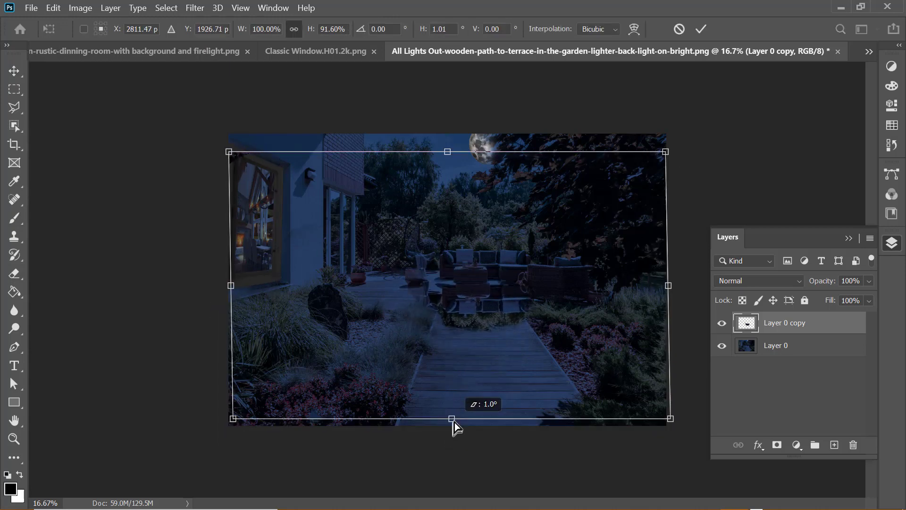
{"action": "left_click_drag", "start_coordinate": [460, 450], "coordinate": [444, 386]}
{"action": "left_click_drag", "start_coordinate": [488, 291], "coordinate": [486, 319]}
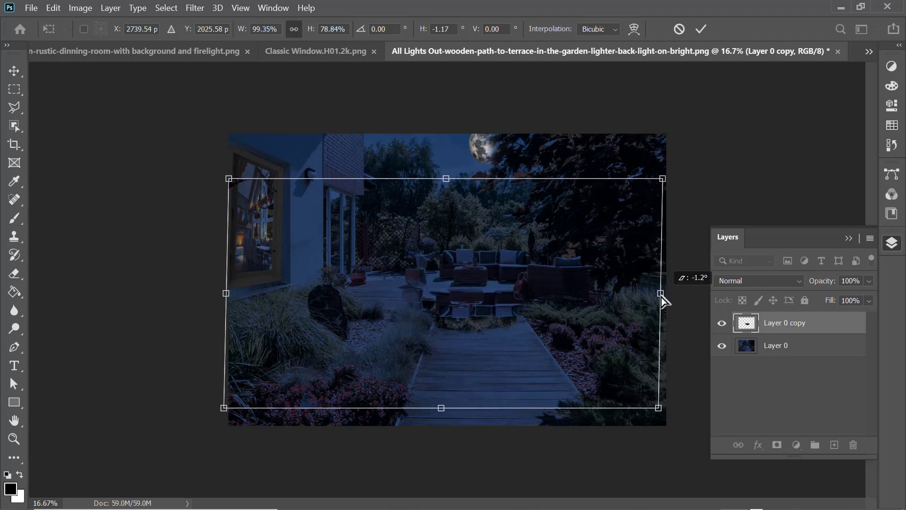
{"action": "left_click_drag", "start_coordinate": [662, 294], "coordinate": [619, 292]}
{"action": "mouse_move", "coordinate": [468, 318]}
{"action": "left_mouse_down"}
{"action": "mouse_move", "coordinate": [491, 318]}
{"action": "mouse_move", "coordinate": [486, 311]}
{"action": "left_mouse_up"}
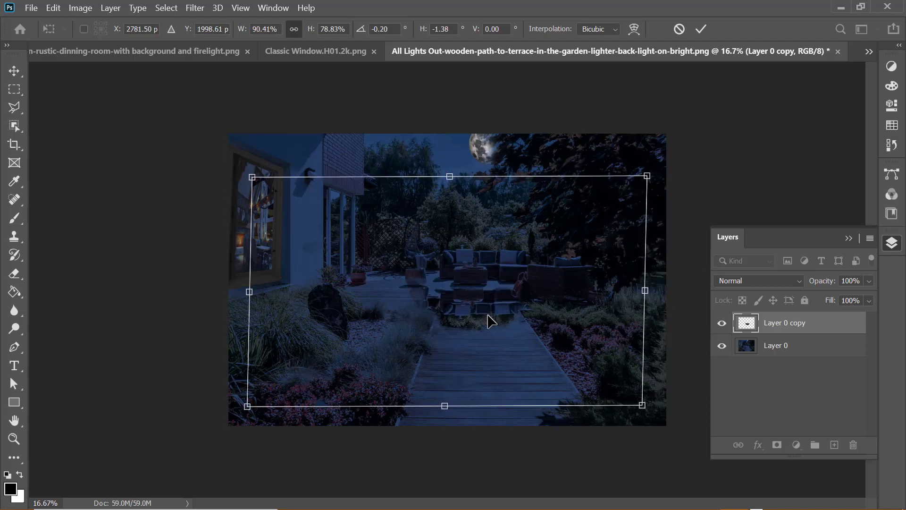
{"action": "key", "text": "Return"}
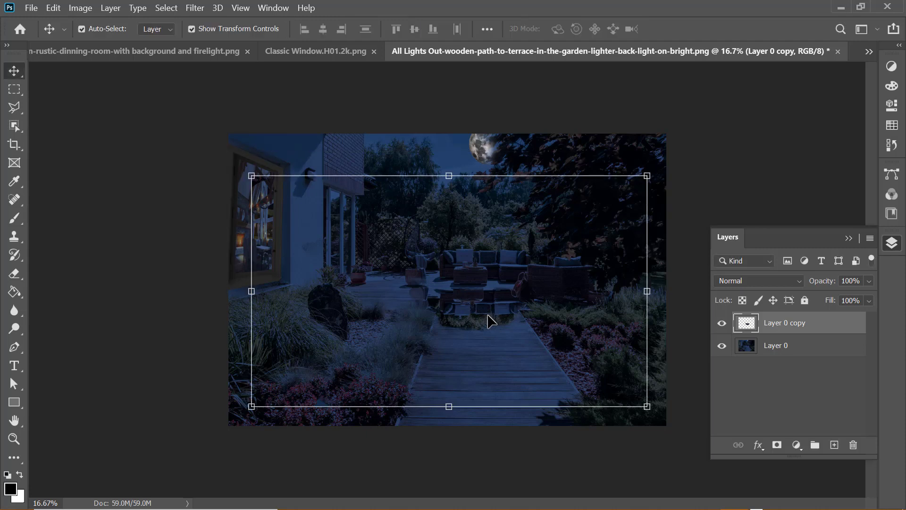
{"action": "key", "text": "e"}
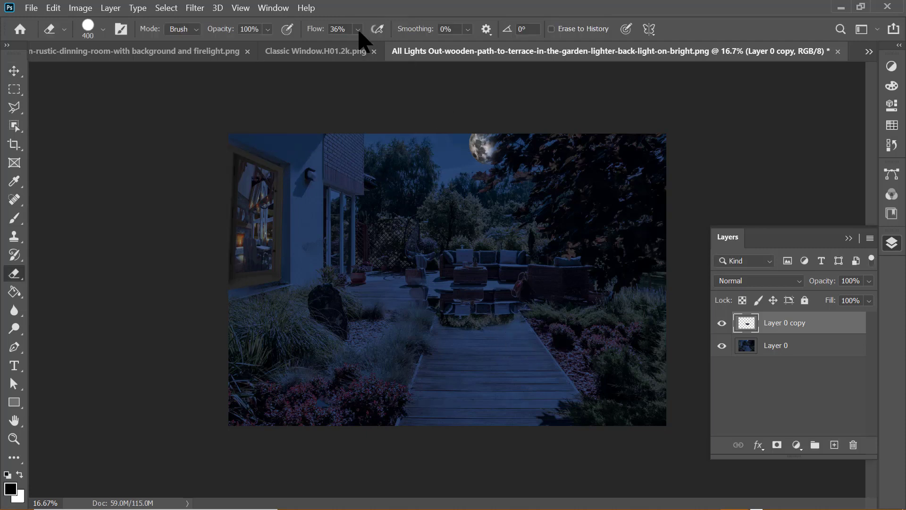
- Fade the reflection with a 600 px low-flow eraser along the path top and adjacent grass
{"action": "key", "text": "bracketright"}
{"action": "key", "text": "bracketright"}
{"action": "key", "text": "bracketright"}
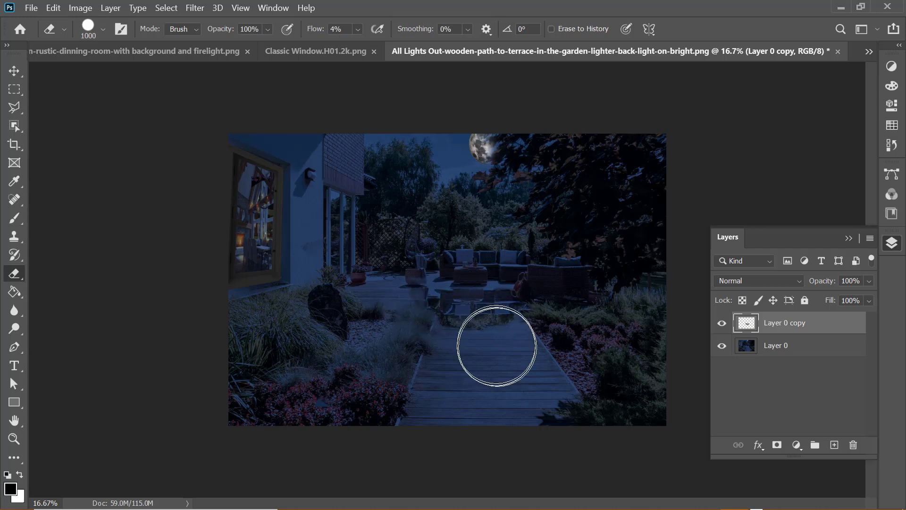
{"action": "mouse_move", "coordinate": [496, 346]}
{"action": "left_mouse_down"}
{"action": "mouse_move", "coordinate": [465, 344]}
{"action": "mouse_move", "coordinate": [542, 348]}
{"action": "left_mouse_up"}
{"action": "key", "text": "bracketright"}
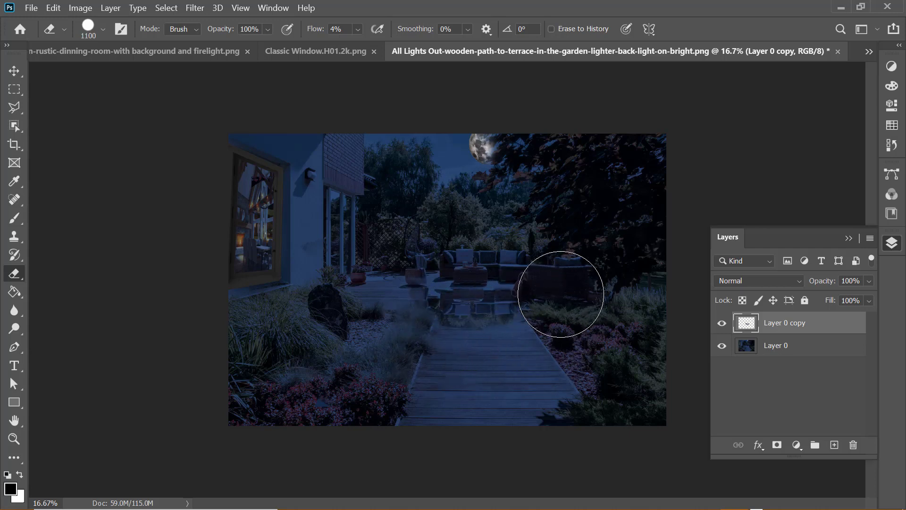
{"action": "key", "text": "bracketleft"}
{"action": "key", "text": "bracketleft"}
{"action": "key", "text": "bracketleft"}
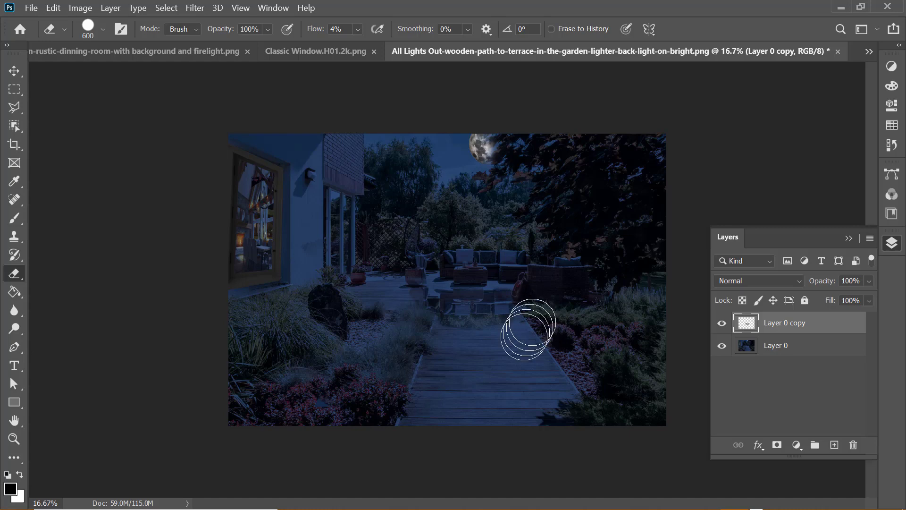
{"action": "left_click_drag", "start_coordinate": [528, 330], "coordinate": [414, 321]}
{"action": "left_click_drag", "start_coordinate": [503, 308], "coordinate": [481, 370]}
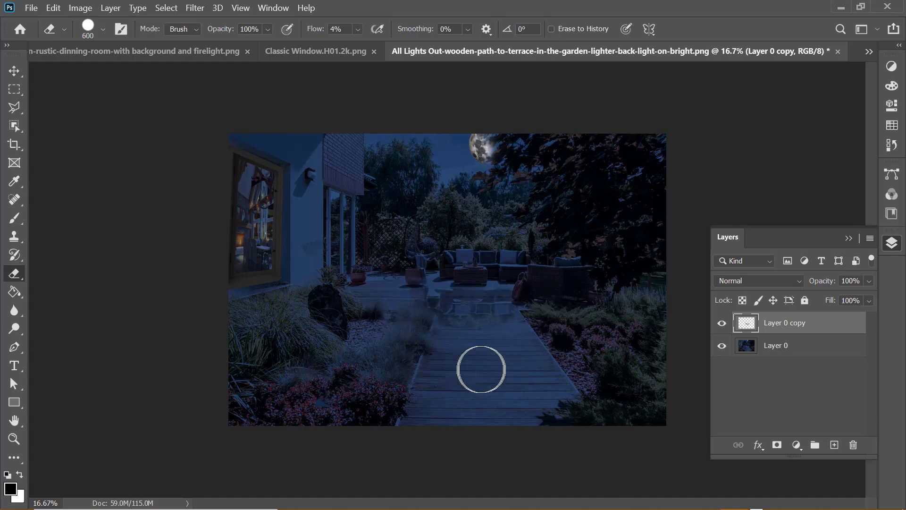
{"action": "left_click", "coordinate": [193, 8]}
{"action": "mouse_move", "coordinate": [216, 169]}
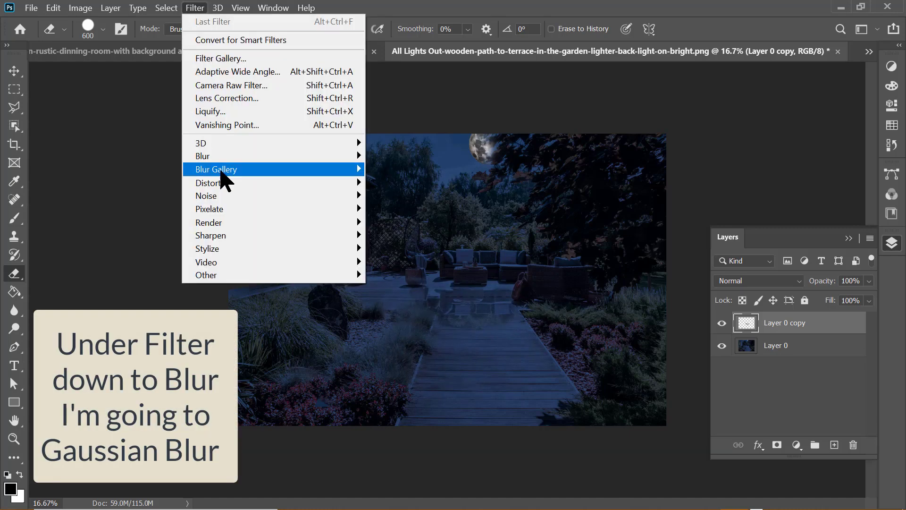
- Apply a Gaussian Blur to the reflection layer
{"action": "left_click", "coordinate": [404, 209]}
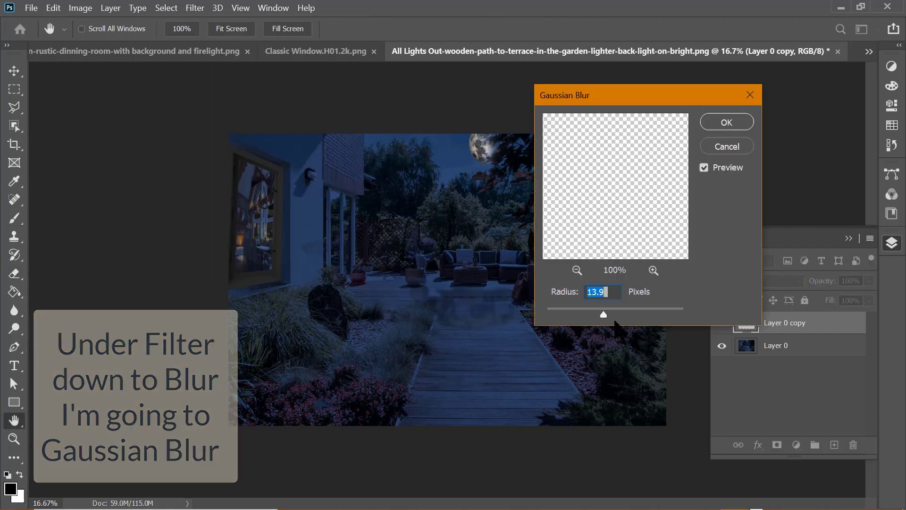
{"action": "left_click_drag", "start_coordinate": [601, 318], "coordinate": [637, 317]}
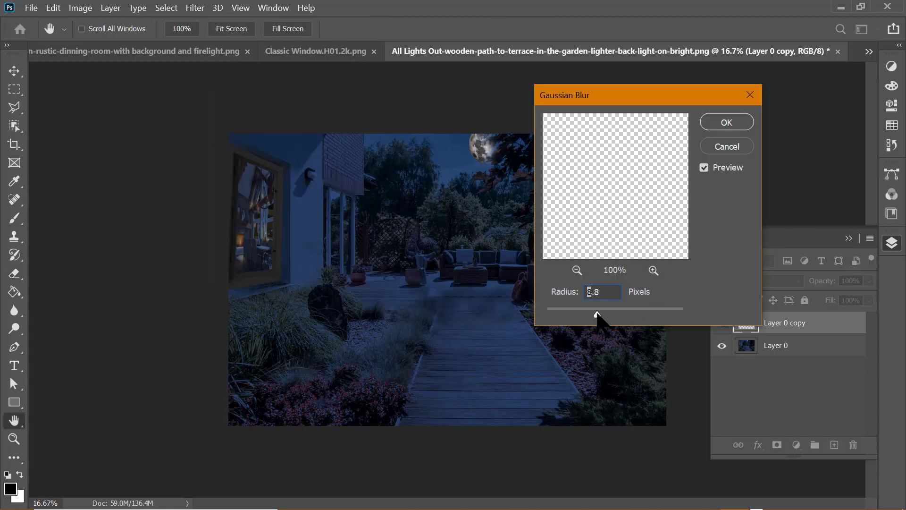
{"action": "left_click", "coordinate": [714, 121]}
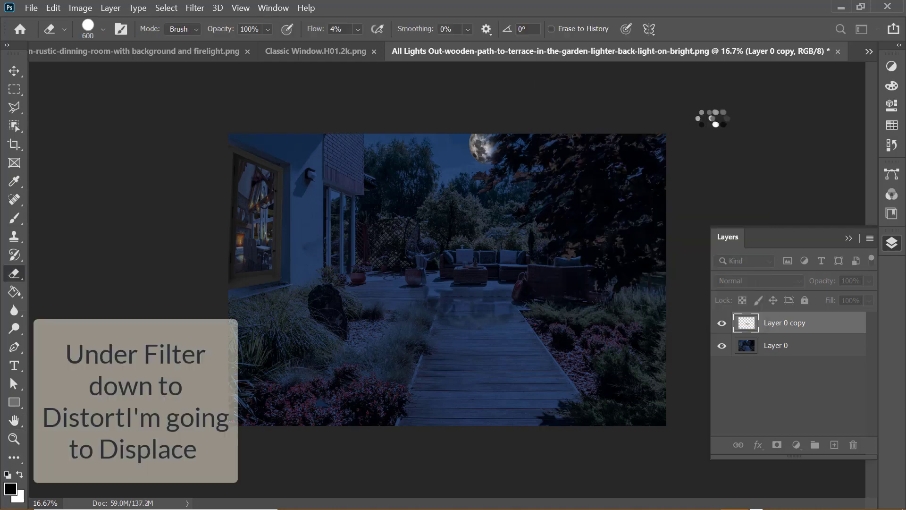
- Apply Displace (10, 40) with the displacement map file, and set the eraser to 250 px
{"action": "left_click", "coordinate": [195, 8]}
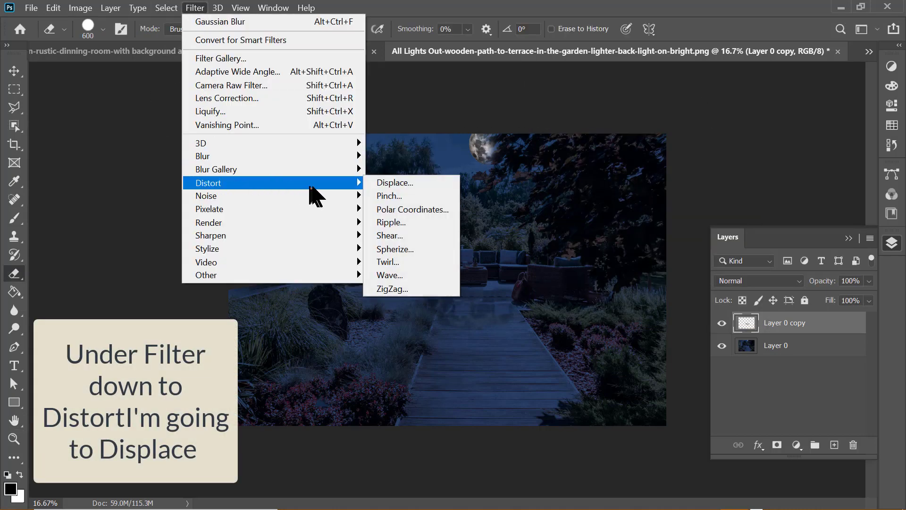
{"action": "left_click", "coordinate": [379, 181]}
{"action": "left_click", "coordinate": [518, 158]}
{"action": "double_click", "coordinate": [141, 104]}
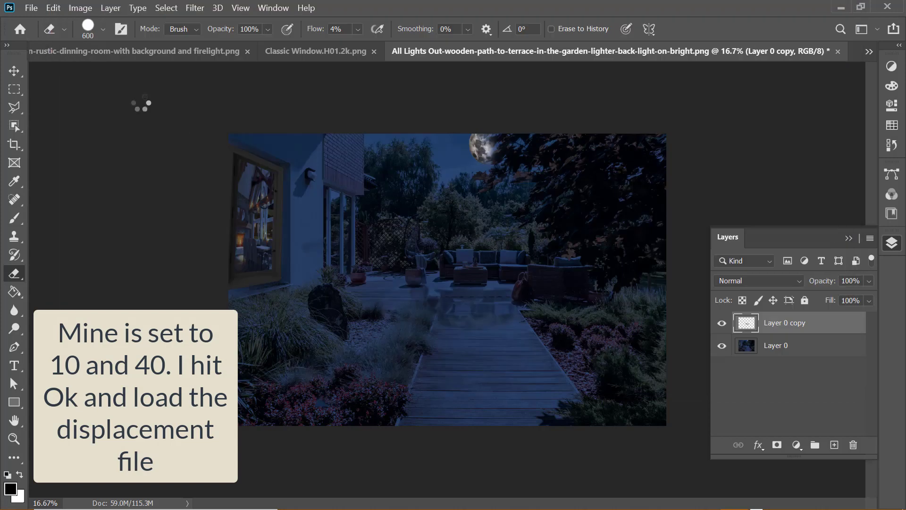
{"action": "key", "text": "bracketleft"}
{"action": "key", "text": "bracketleft"}
{"action": "key", "text": "bracketleft"}
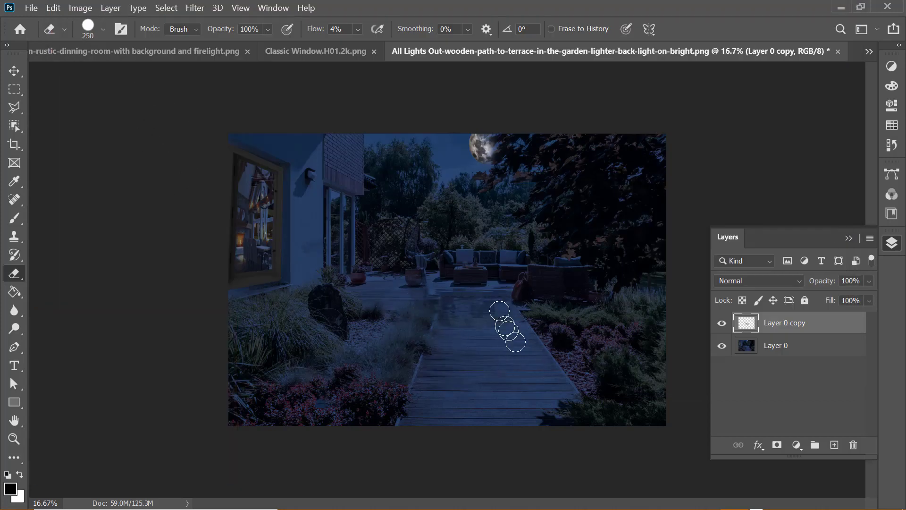
{"action": "key", "text": "v"}
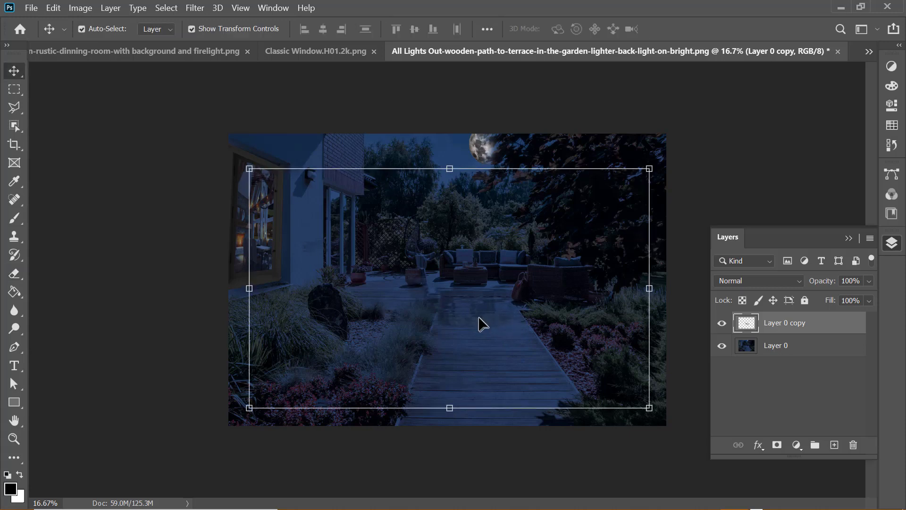
- Select Layer 0 copy and set the eraser to 70% flow and 1000 px, then 800 px
{"action": "left_click", "coordinate": [683, 347]}
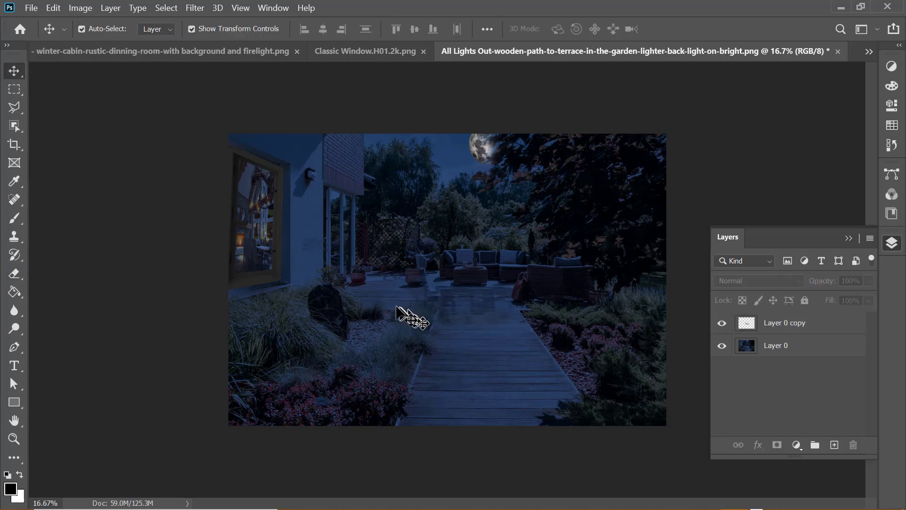
{"action": "key", "text": "e"}
{"action": "left_click", "coordinate": [796, 331]}
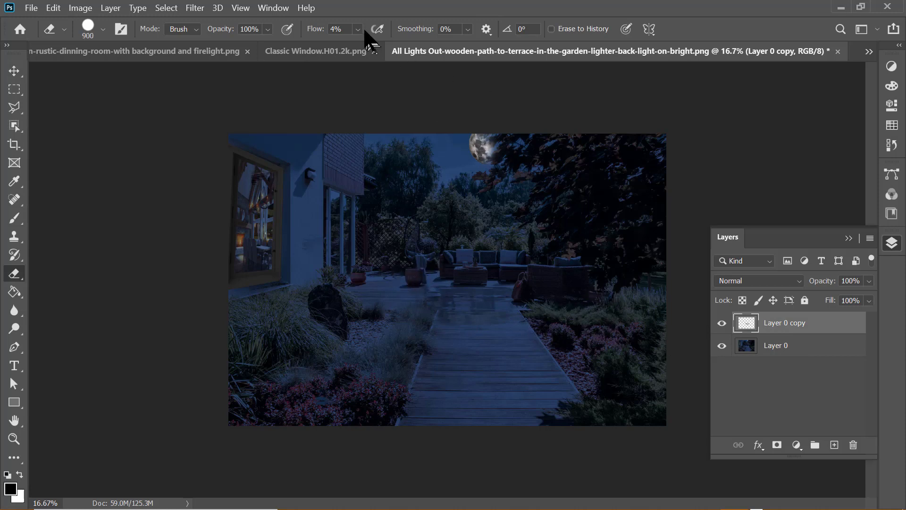
{"action": "left_click_drag", "start_coordinate": [358, 29], "coordinate": [409, 47]}
{"action": "key", "text": "bracketright"}
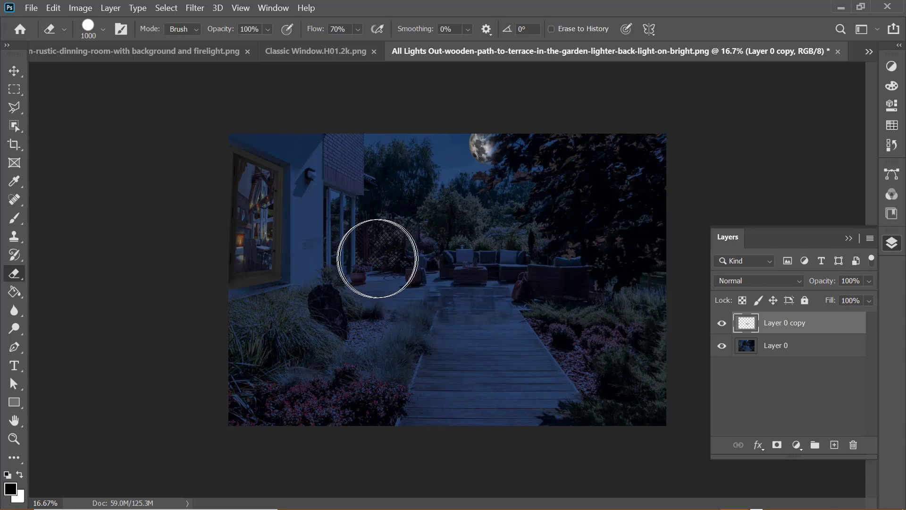
{"action": "key", "text": "bracketleft"}
{"action": "key", "text": "bracketleft"}
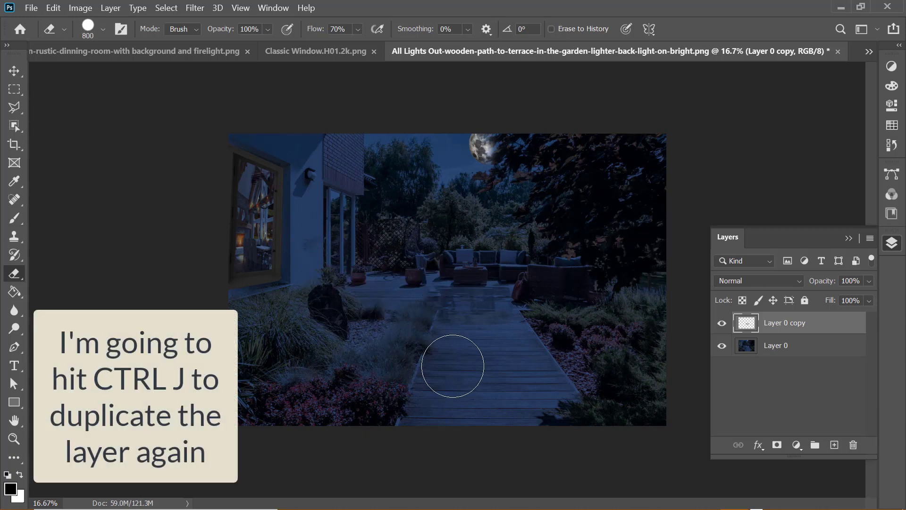
- Duplicate Layer 0, flip the copy vertically, and move it down below the patio
{"action": "key", "text": "bracketleft"}
{"action": "key", "text": "bracketleft"}
{"action": "key", "text": "bracketleft"}
{"action": "left_click", "coordinate": [794, 347]}
{"action": "key", "text": "ctrl+j"}
{"action": "key", "text": "ctrl+t"}
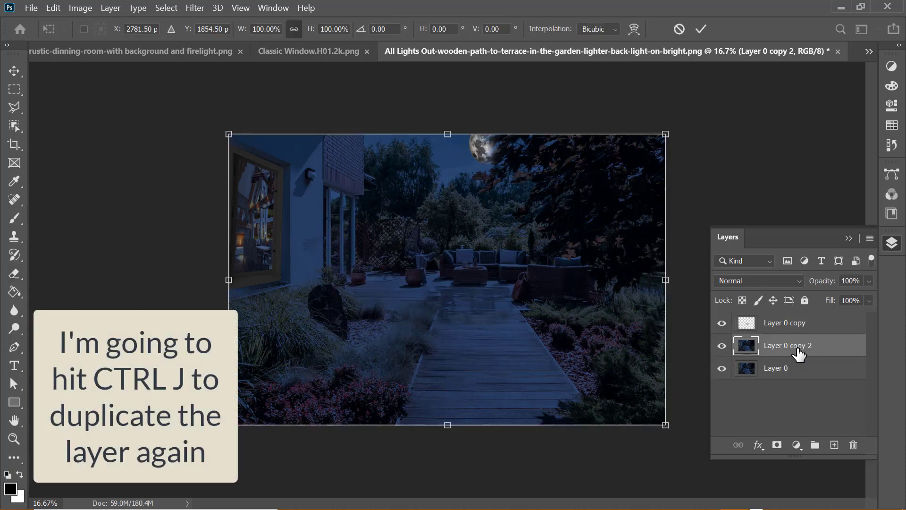
{"action": "right_click", "coordinate": [491, 99]}
{"action": "left_click", "coordinate": [510, 356]}
{"action": "left_click_drag", "start_coordinate": [487, 241], "coordinate": [491, 307]}
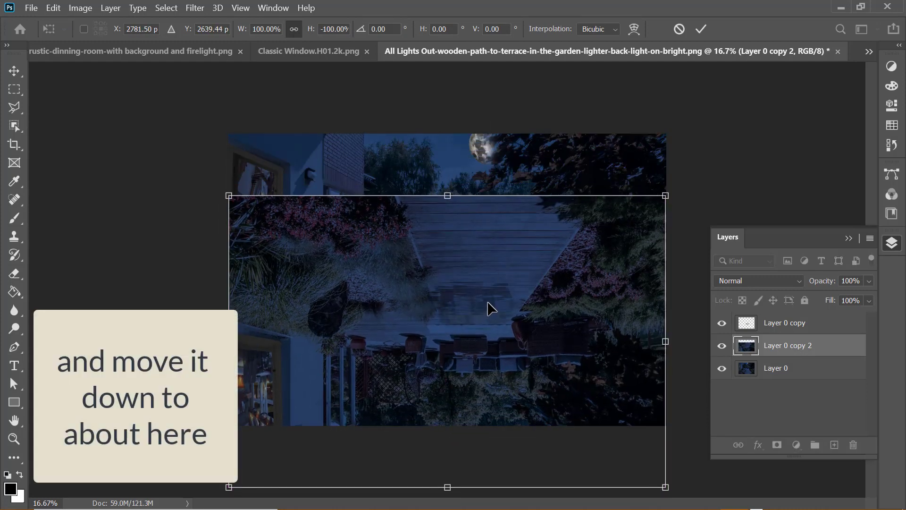
{"action": "key", "text": "Return"}
- Erase the flipped copy over the house and sky with a 1400 px full-flow eraser
{"action": "key", "text": "e"}
{"action": "left_click", "coordinate": [357, 29]}
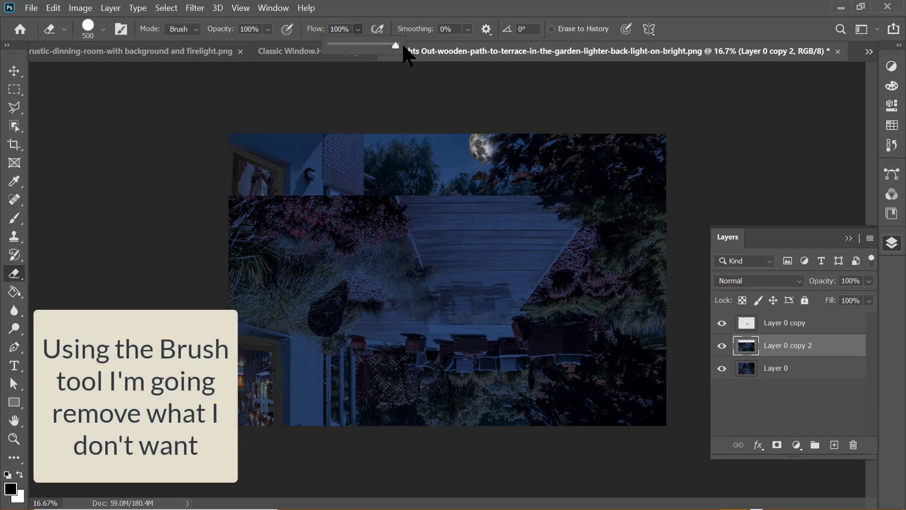
{"action": "key", "text": "bracketright"}
{"action": "key", "text": "bracketright"}
{"action": "key", "text": "bracketright"}
{"action": "mouse_move", "coordinate": [312, 213]}
{"action": "left_mouse_down"}
{"action": "mouse_move", "coordinate": [375, 201]}
{"action": "mouse_move", "coordinate": [500, 203]}
{"action": "mouse_move", "coordinate": [415, 233]}
{"action": "mouse_move", "coordinate": [520, 242]}
{"action": "mouse_move", "coordinate": [350, 238]}
{"action": "left_mouse_up"}
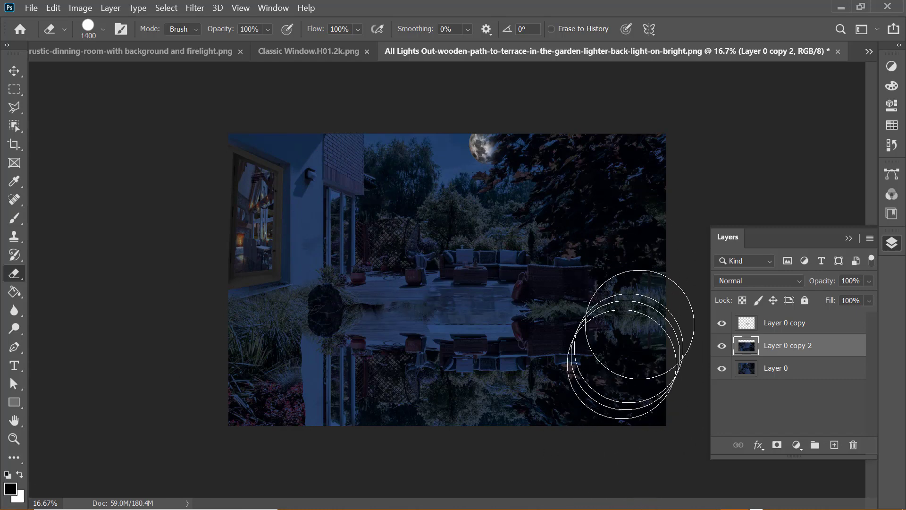
- Erase Layer 0 copy 2's right side and bottom over the path, nudging it down slightly
{"action": "left_click_drag", "start_coordinate": [626, 357], "coordinate": [616, 348]}
{"action": "key", "text": "v"}
{"action": "left_click_drag", "start_coordinate": [461, 378], "coordinate": [463, 369]}
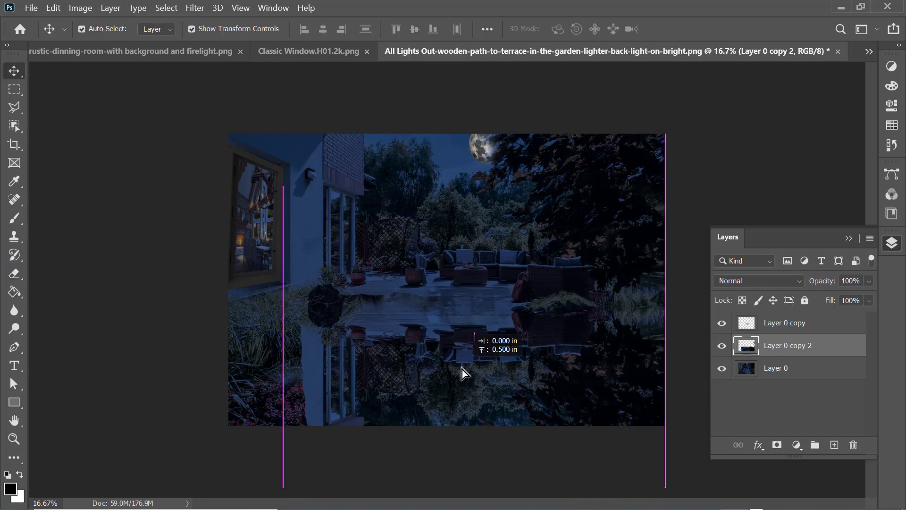
{"action": "key", "text": "e"}
{"action": "mouse_move", "coordinate": [647, 424]}
{"action": "left_mouse_down"}
{"action": "mouse_move", "coordinate": [477, 427]}
{"action": "mouse_move", "coordinate": [289, 413]}
{"action": "mouse_move", "coordinate": [364, 354]}
{"action": "mouse_move", "coordinate": [423, 380]}
{"action": "mouse_move", "coordinate": [556, 401]}
{"action": "left_mouse_up"}
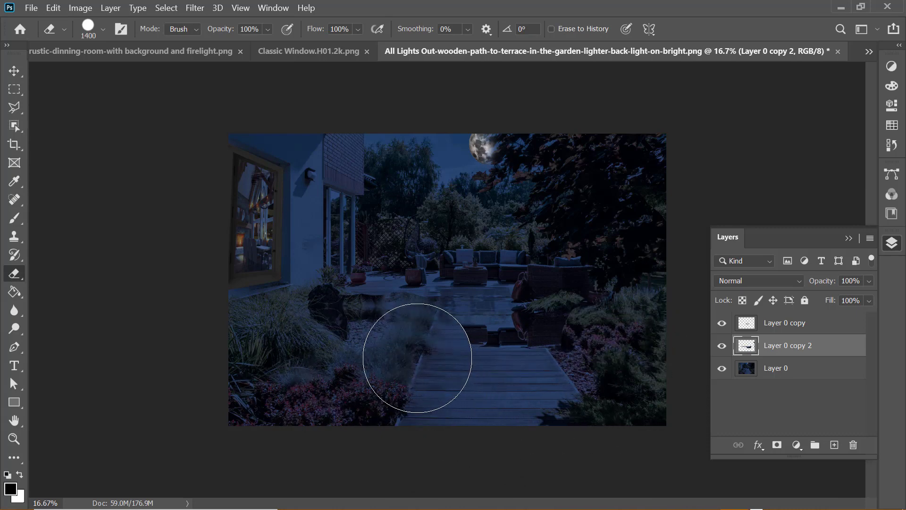
{"action": "mouse_move", "coordinate": [417, 358]}
{"action": "left_mouse_down"}
{"action": "mouse_move", "coordinate": [439, 354]}
{"action": "mouse_move", "coordinate": [485, 384]}
{"action": "left_mouse_up"}
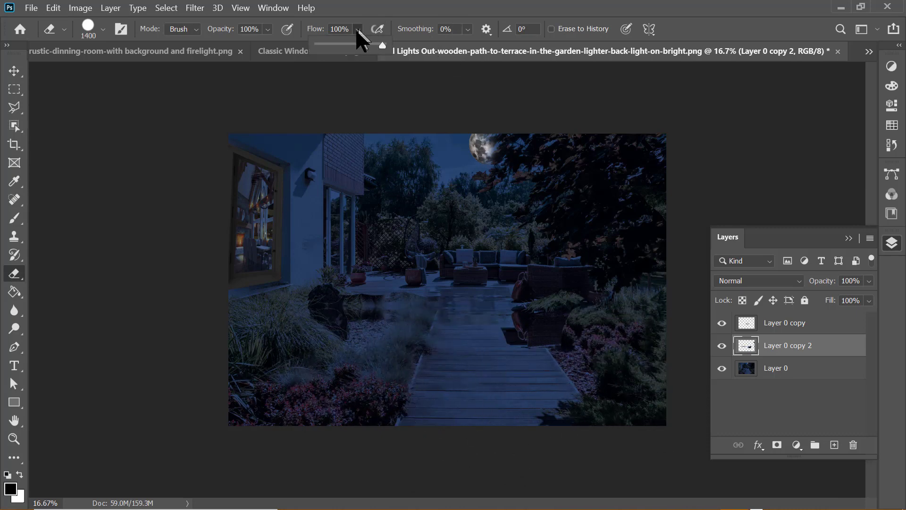
- Reposition copy 2, hide the other layers, and erase its leftover dark shapes at 95% flow
{"action": "key", "text": "v"}
{"action": "left_click_drag", "start_coordinate": [523, 336], "coordinate": [521, 331]}
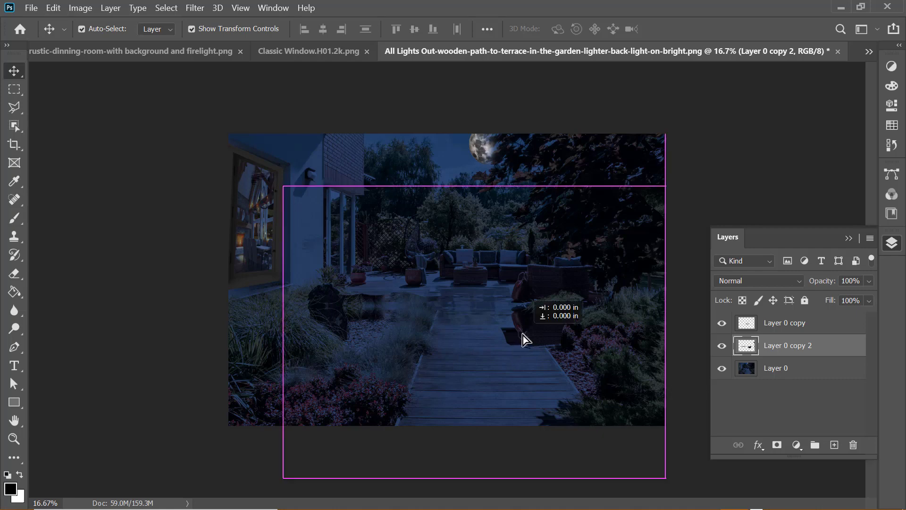
{"action": "left_click", "coordinate": [722, 369]}
{"action": "left_click", "coordinate": [722, 323]}
{"action": "key", "text": "e"}
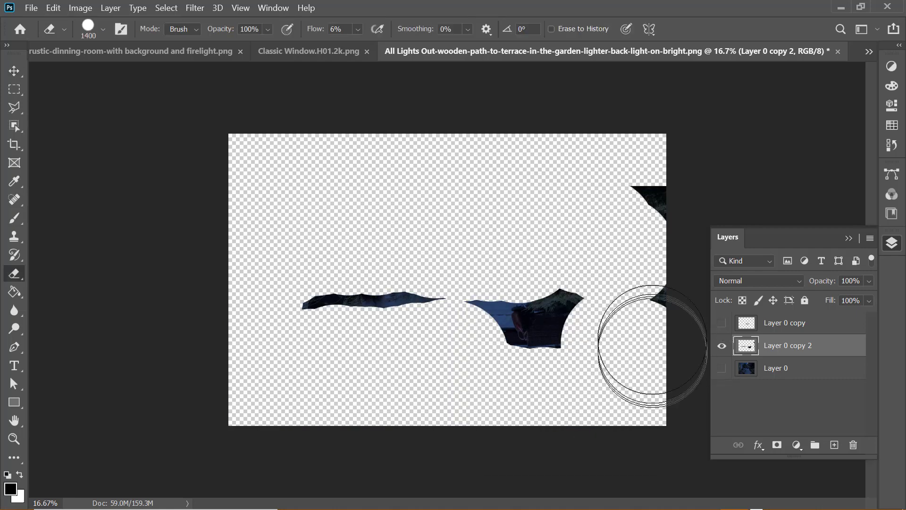
{"action": "left_click", "coordinate": [358, 29]}
{"action": "mouse_move", "coordinate": [675, 348]}
{"action": "left_mouse_down"}
{"action": "mouse_move", "coordinate": [642, 198]}
{"action": "mouse_move", "coordinate": [263, 202]}
{"action": "mouse_move", "coordinate": [384, 284]}
{"action": "left_mouse_up"}
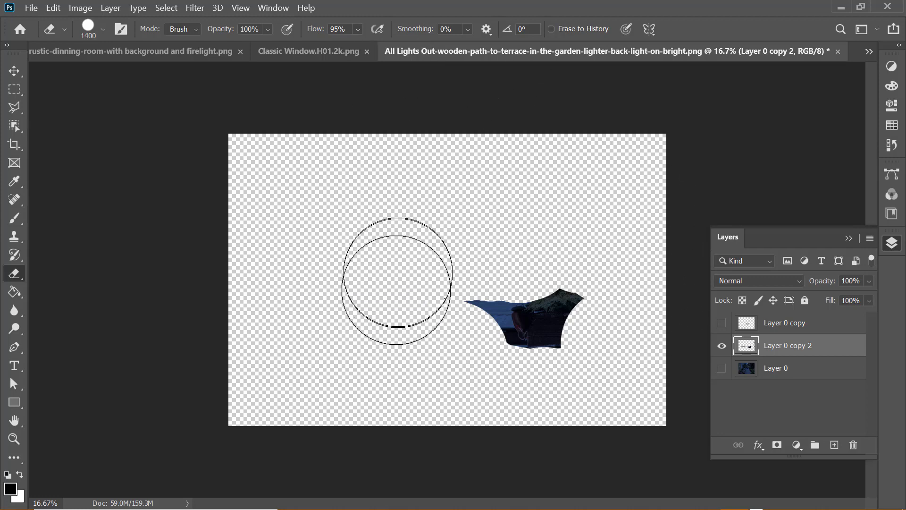
- Isolate Layer 0 copy and erase its stray dark marks and grey strip at the top
{"action": "left_click", "coordinate": [722, 345]}
{"action": "left_click", "coordinate": [722, 323]}
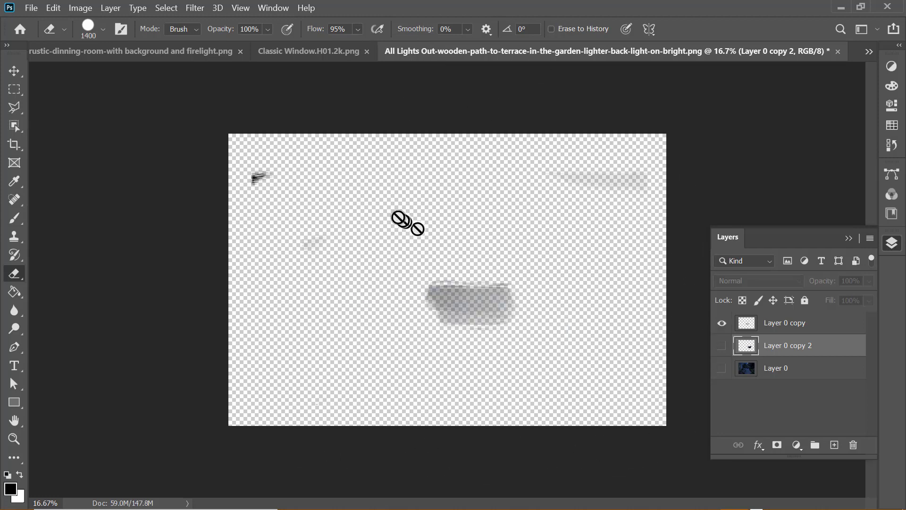
{"action": "left_click", "coordinate": [747, 323]}
{"action": "left_click_drag", "start_coordinate": [255, 177], "coordinate": [265, 246]}
{"action": "left_click_drag", "start_coordinate": [543, 181], "coordinate": [628, 180]}
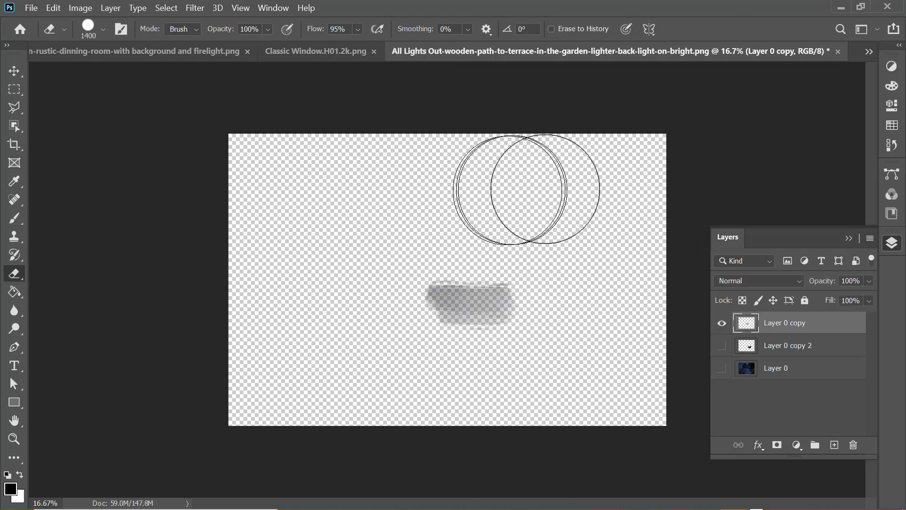
- Show all layers again and lightly soften the reflection over the path and planter at 8% flow
{"action": "left_click", "coordinate": [722, 345]}
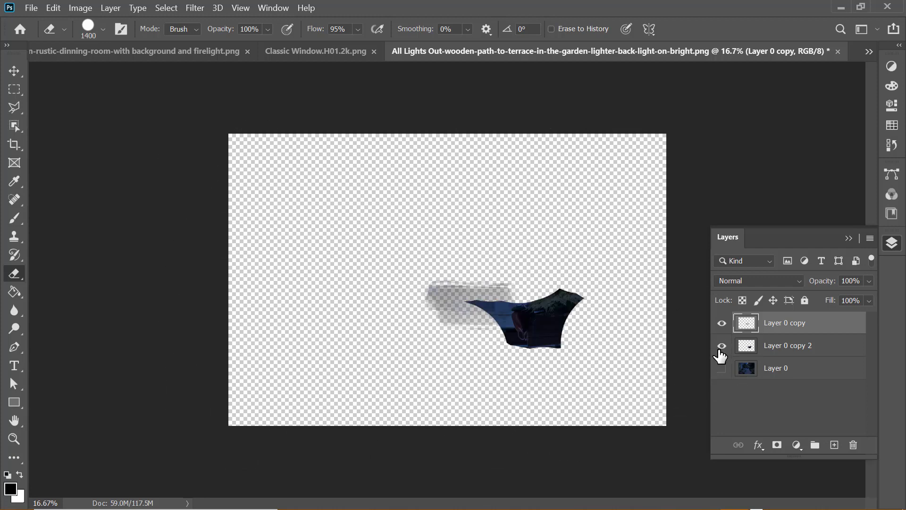
{"action": "left_click_drag", "start_coordinate": [331, 44], "coordinate": [322, 44]}
{"action": "left_click", "coordinate": [722, 368]}
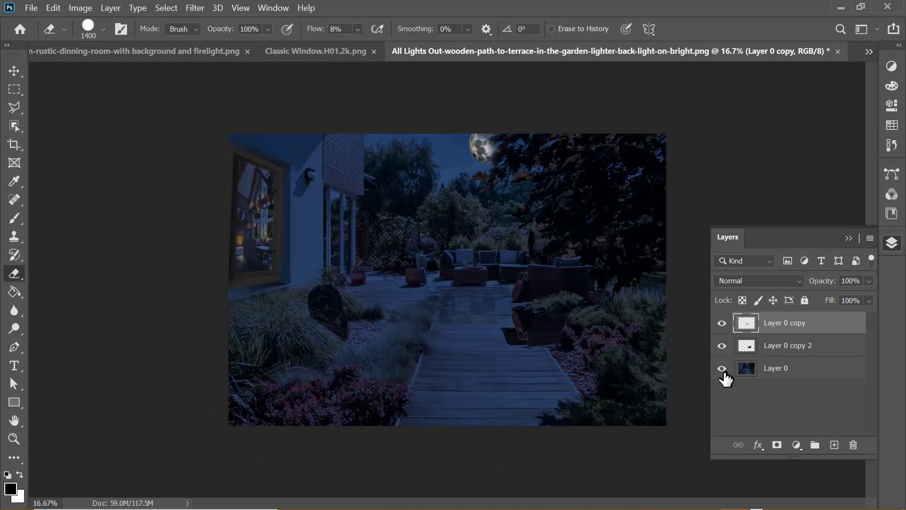
{"action": "mouse_move", "coordinate": [583, 383]}
{"action": "left_mouse_down"}
{"action": "mouse_move", "coordinate": [522, 323]}
{"action": "mouse_move", "coordinate": [563, 334]}
{"action": "mouse_move", "coordinate": [537, 355]}
{"action": "left_mouse_up"}
- Select Layer 0 copy 2 and, with a smaller brush, faintly erase it over the right-hand shrubs
{"action": "left_click", "coordinate": [748, 350]}
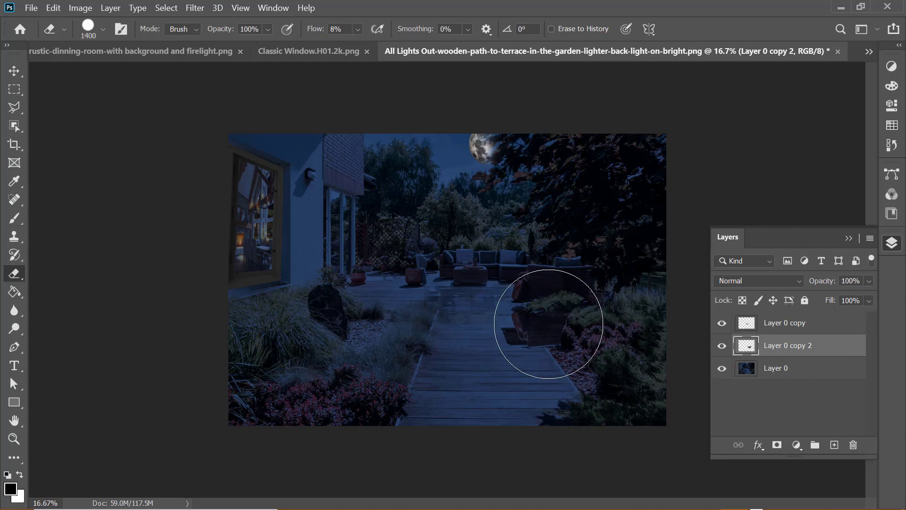
{"action": "key", "text": "bracketleft"}
{"action": "key", "text": "bracketleft"}
{"action": "key", "text": "bracketleft"}
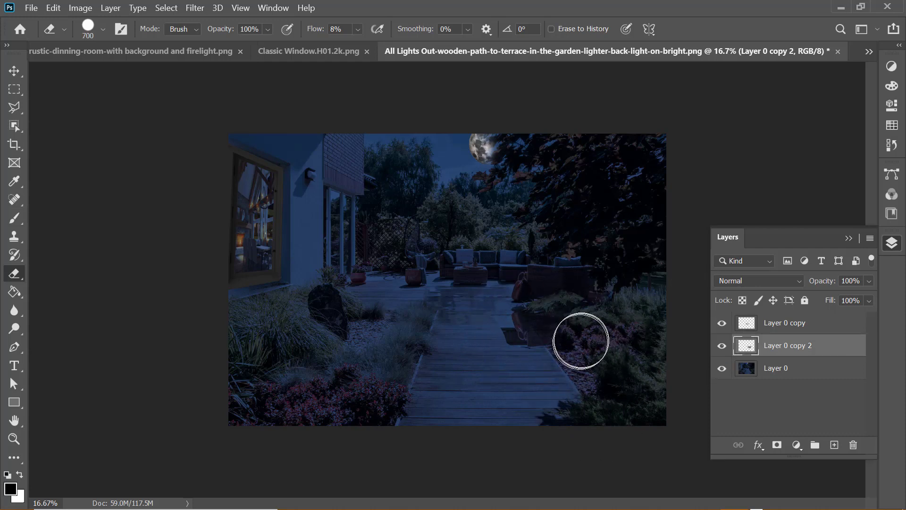
{"action": "left_click_drag", "start_coordinate": [581, 341], "coordinate": [496, 361]}
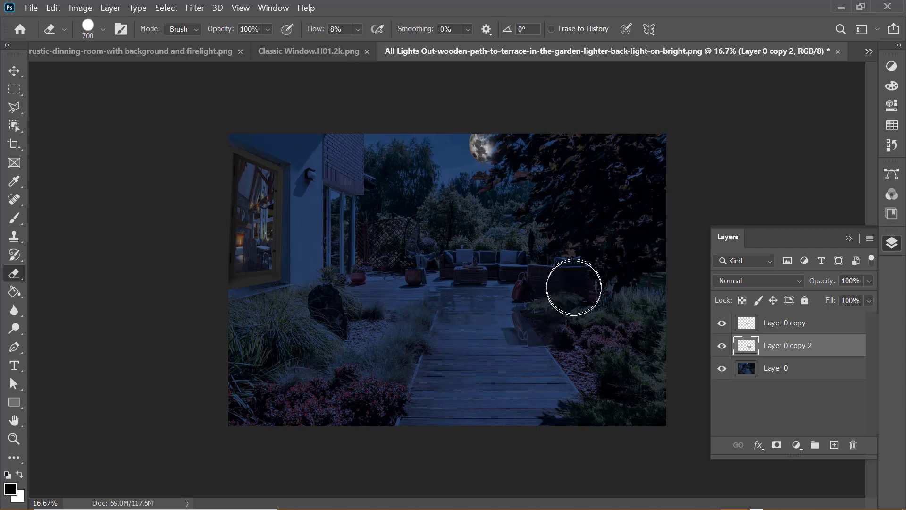
{"action": "mouse_move", "coordinate": [574, 287]}
{"action": "left_mouse_down"}
{"action": "mouse_move", "coordinate": [587, 304]}
{"action": "mouse_move", "coordinate": [579, 349]}
{"action": "left_mouse_up"}
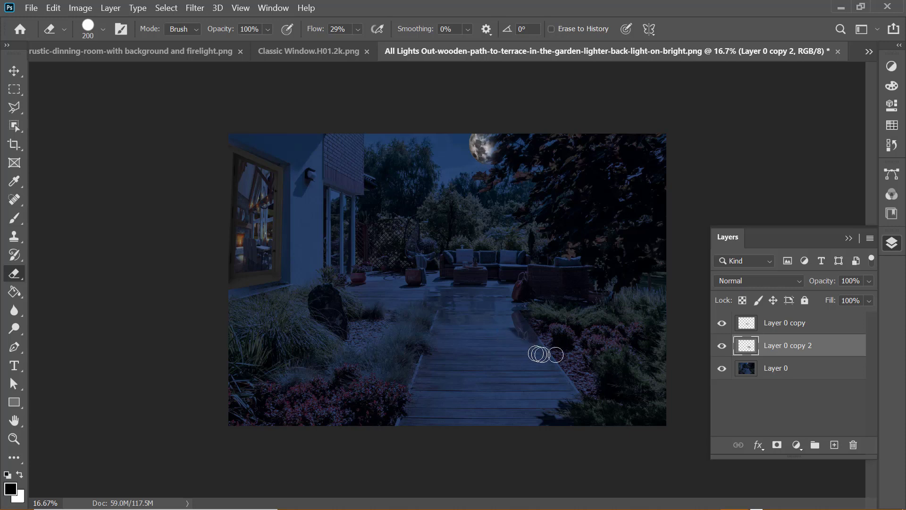
- Squash Layer 0 copy 2 to about 70% height from its bottom edge
{"action": "key", "text": "v"}
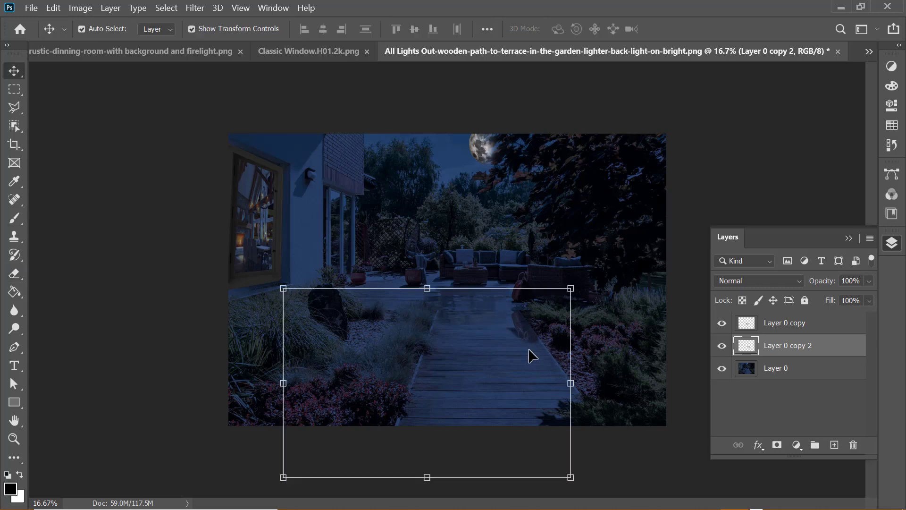
{"action": "left_click_drag", "start_coordinate": [442, 482], "coordinate": [430, 423]}
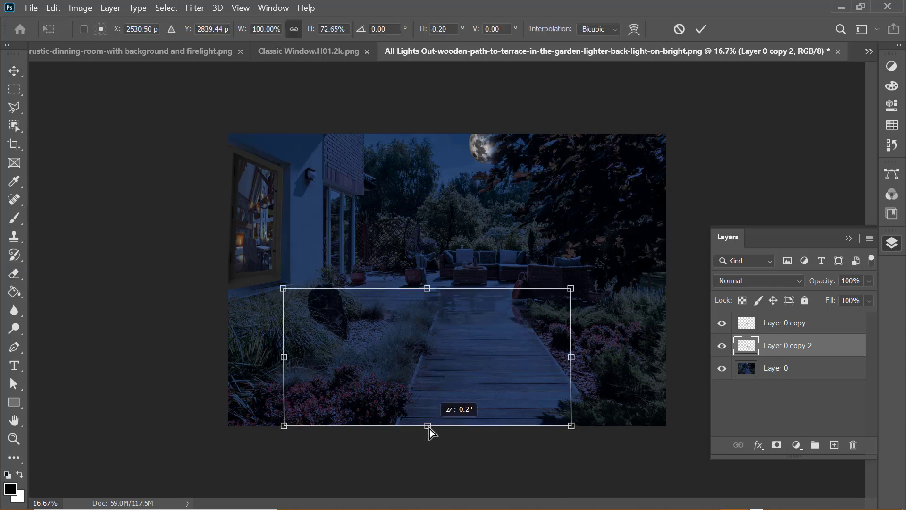
{"action": "key", "text": "Return"}
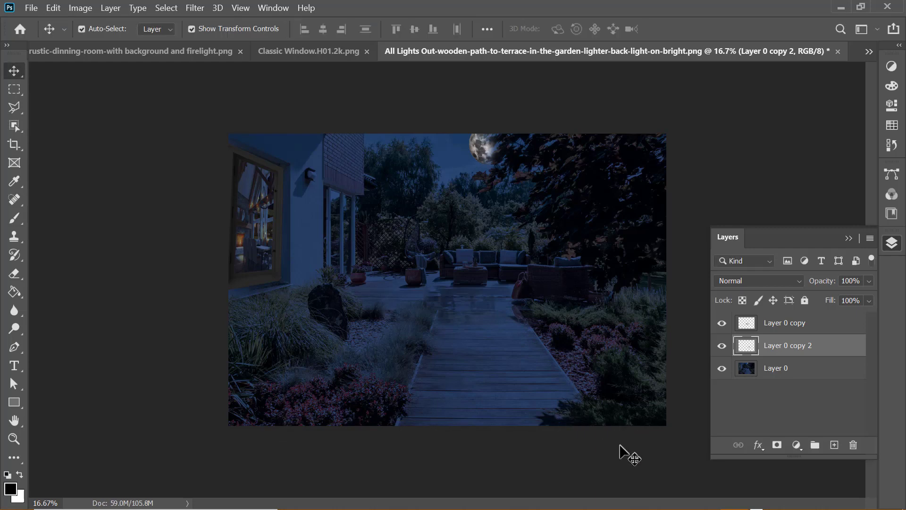
{"action": "left_click", "coordinate": [626, 455]}
{"action": "left_click", "coordinate": [788, 351]}
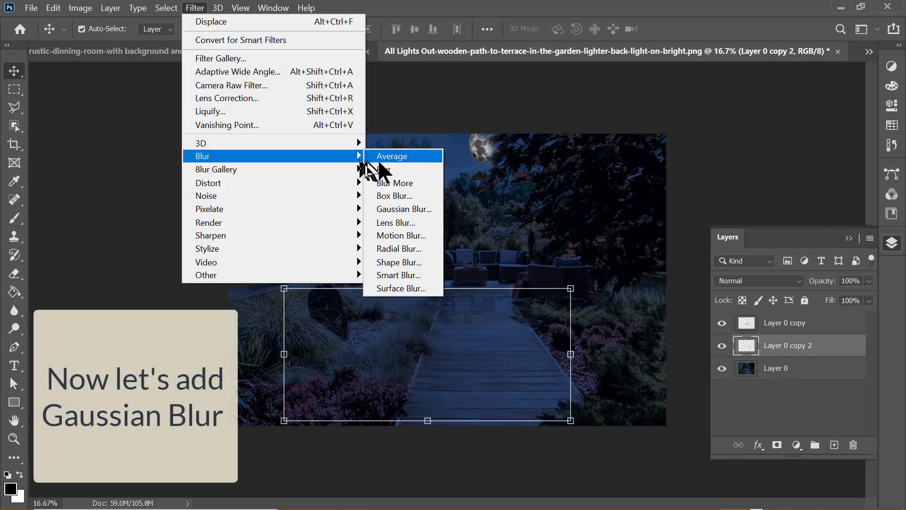
- Apply a Gaussian Blur to Layer 0 copy 2
{"action": "left_click", "coordinate": [195, 8]}
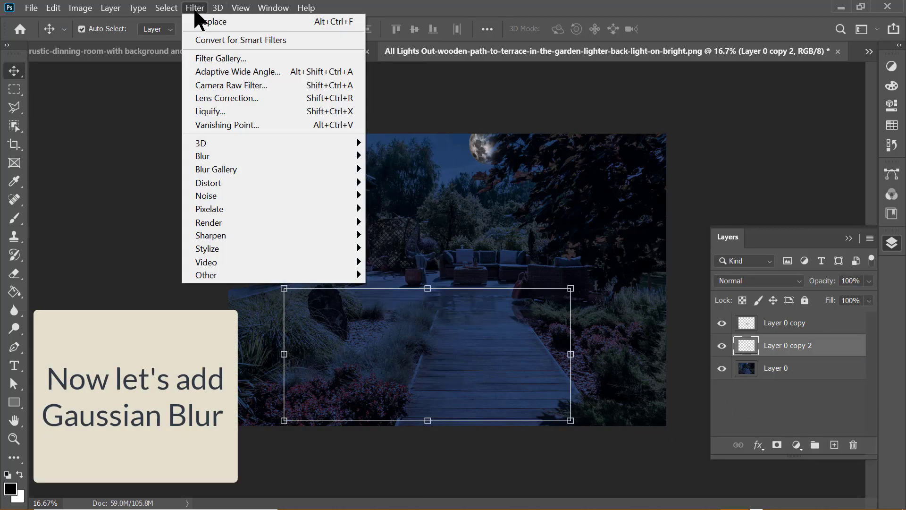
{"action": "left_click", "coordinate": [399, 223]}
{"action": "left_click_drag", "start_coordinate": [615, 110], "coordinate": [654, 112]}
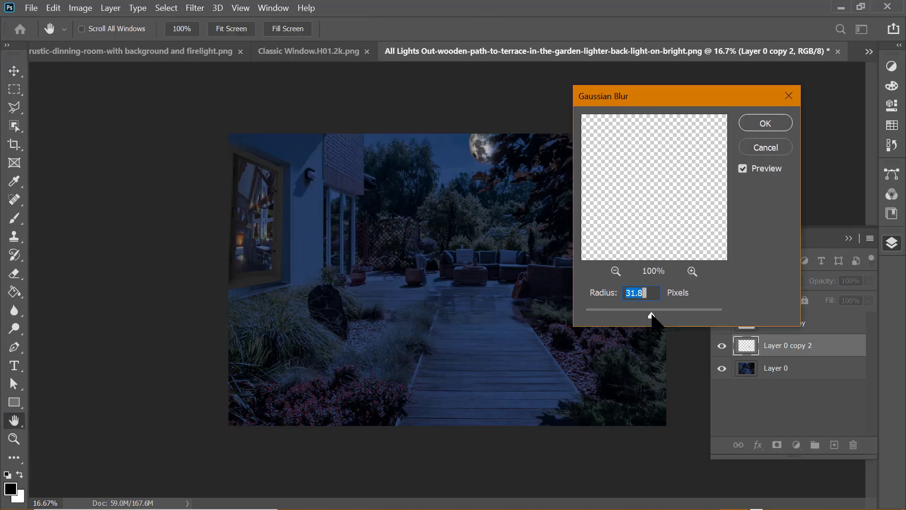
{"action": "left_click", "coordinate": [765, 123]}
- Apply Displace with the danbo displacement map, then nudge the reflection slightly left
{"action": "left_click", "coordinate": [195, 8]}
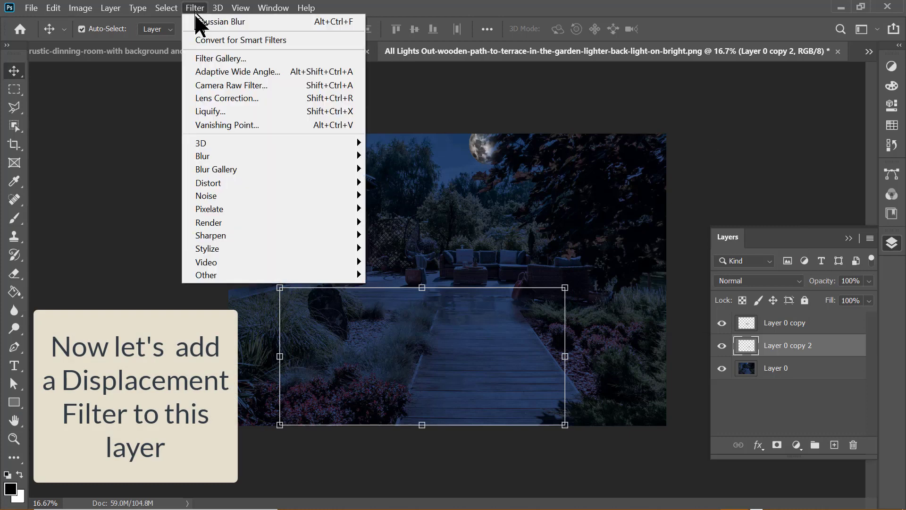
{"action": "left_click", "coordinate": [396, 183]}
{"action": "left_click", "coordinate": [504, 159]}
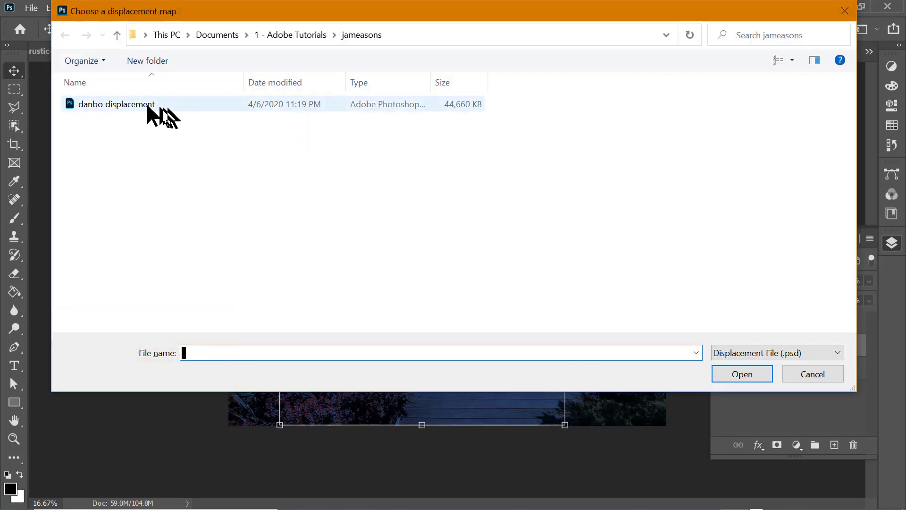
{"action": "double_click", "coordinate": [144, 108]}
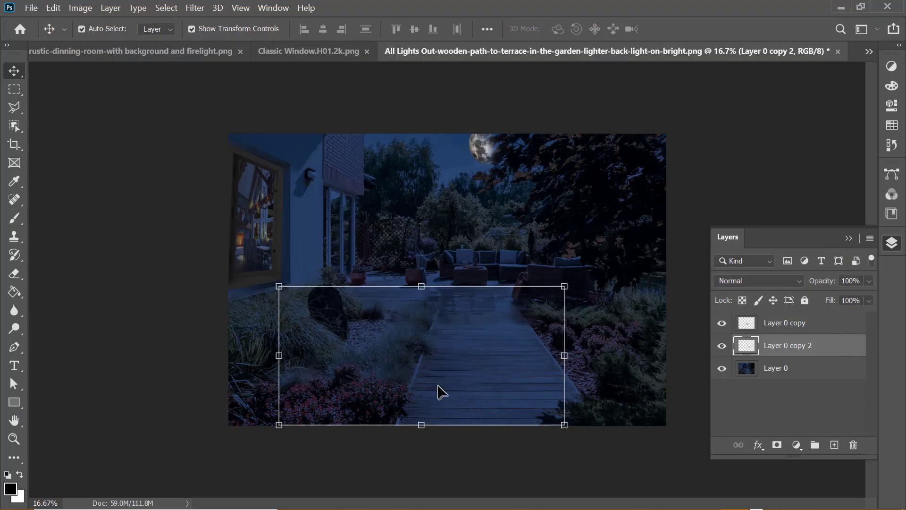
{"action": "key", "text": "shift+Left"}
{"action": "key", "text": "shift+Left"}
{"action": "key", "text": "shift+Left"}
{"action": "key", "text": "shift+Left"}
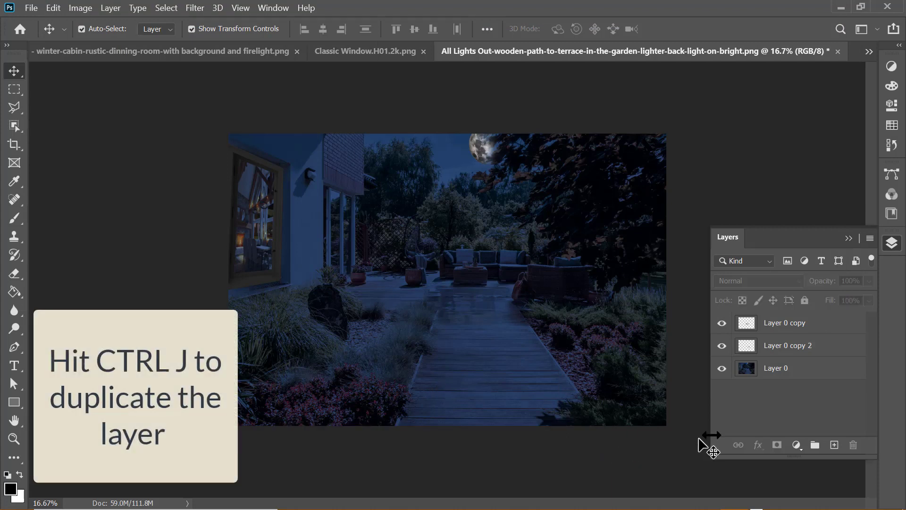
- Duplicate Layer 0 and flip the copy vertically
{"action": "left_click", "coordinate": [823, 377]}
{"action": "key", "text": "ctrl+j"}
{"action": "key", "text": "ctrl+t"}
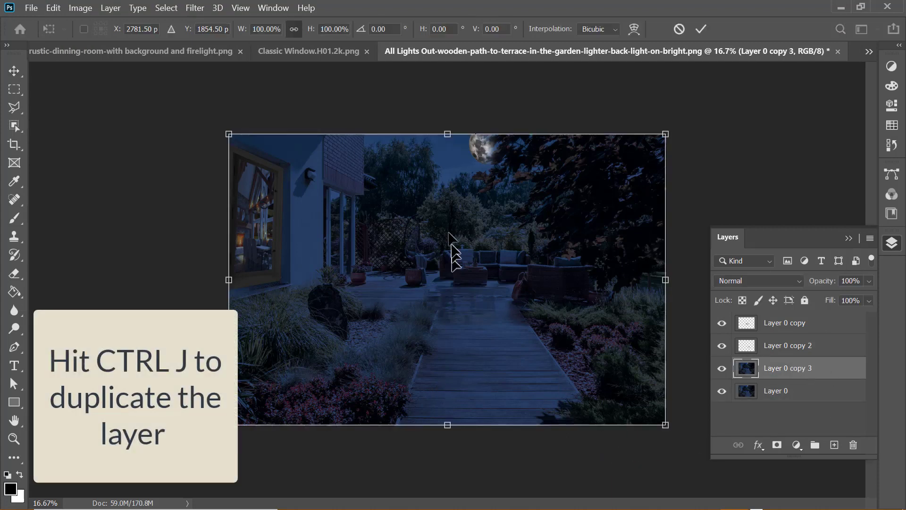
{"action": "right_click", "coordinate": [448, 253]}
{"action": "left_click", "coordinate": [460, 436]}
{"action": "left_click", "coordinate": [444, 256]}
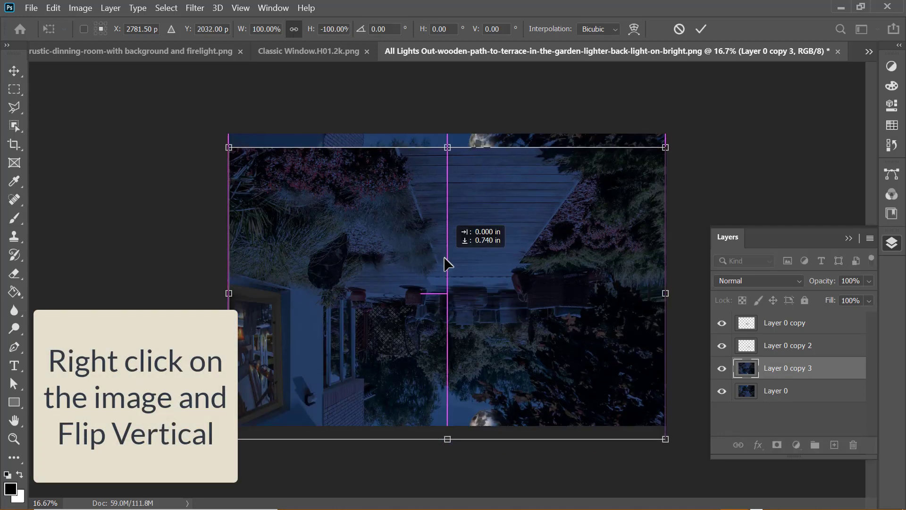
{"action": "key", "text": "Return"}
- Erase the flipped copy's outer edges with a large eraser, re-show Layer 0, and nudge the copy down-right
{"action": "key", "text": "e"}
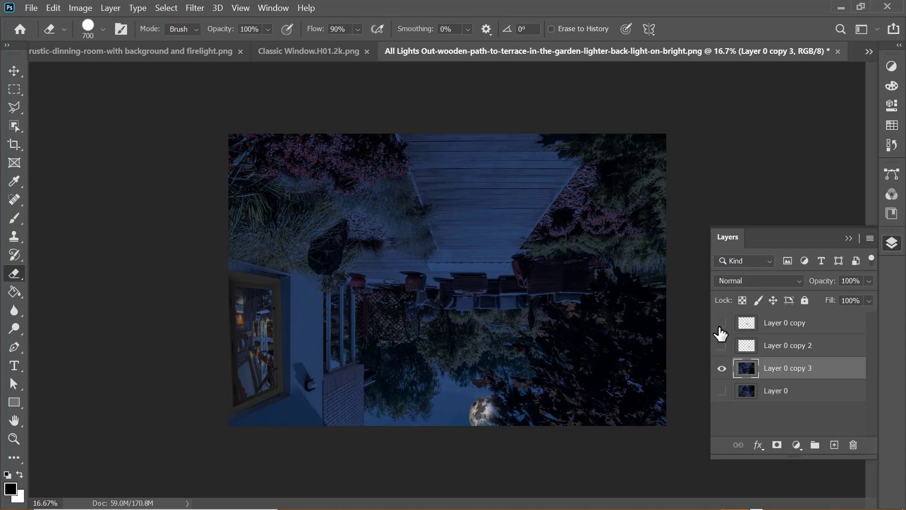
{"action": "key", "text": "bracketright"}
{"action": "key", "text": "bracketright"}
{"action": "key", "text": "bracketright"}
{"action": "mouse_move", "coordinate": [581, 307]}
{"action": "left_mouse_down"}
{"action": "mouse_move", "coordinate": [627, 385]}
{"action": "mouse_move", "coordinate": [233, 178]}
{"action": "mouse_move", "coordinate": [305, 451]}
{"action": "mouse_move", "coordinate": [586, 284]}
{"action": "mouse_move", "coordinate": [364, 162]}
{"action": "mouse_move", "coordinate": [567, 213]}
{"action": "left_mouse_up"}
{"action": "left_click", "coordinate": [721, 390]}
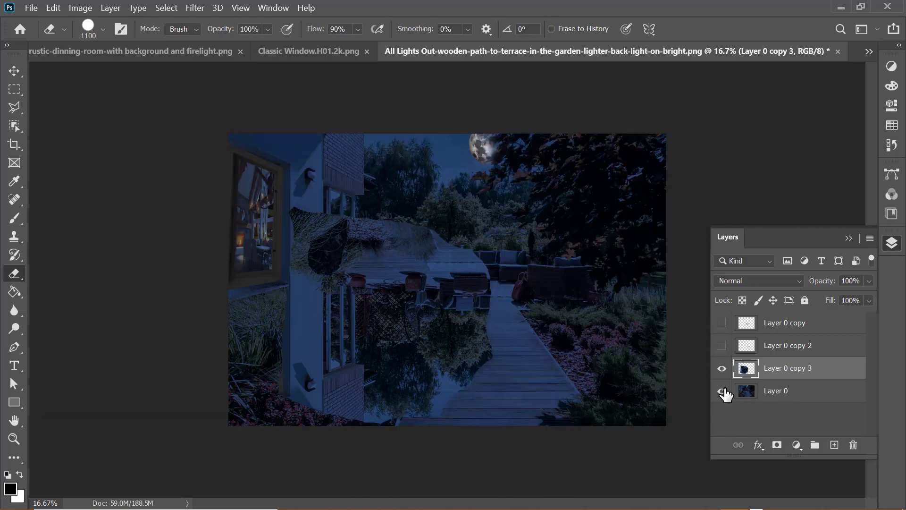
{"action": "key", "text": "v"}
{"action": "left_click_drag", "start_coordinate": [384, 322], "coordinate": [391, 333]}
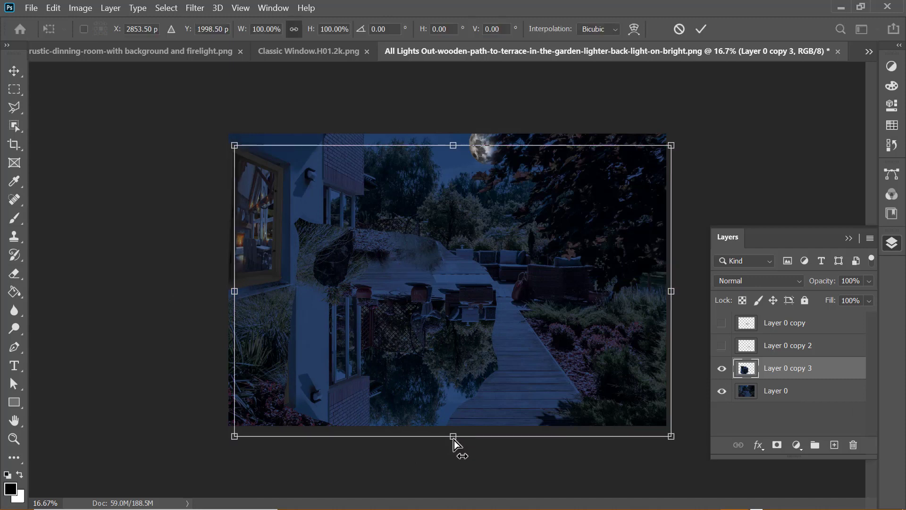
- Squash the flipped copy to about 79% height and erase its rock, walkway and sofa areas
{"action": "left_click_drag", "start_coordinate": [454, 440], "coordinate": [452, 373]}
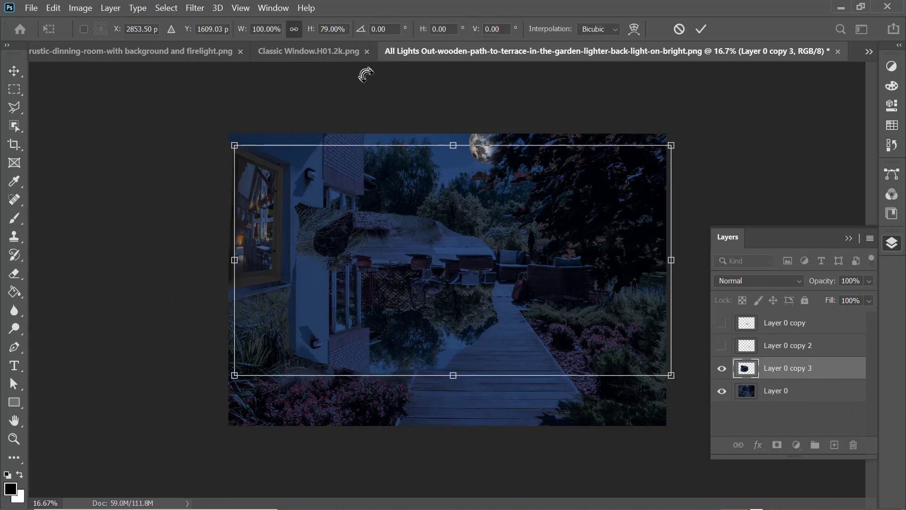
{"action": "key", "text": "Return"}
{"action": "key", "text": "e"}
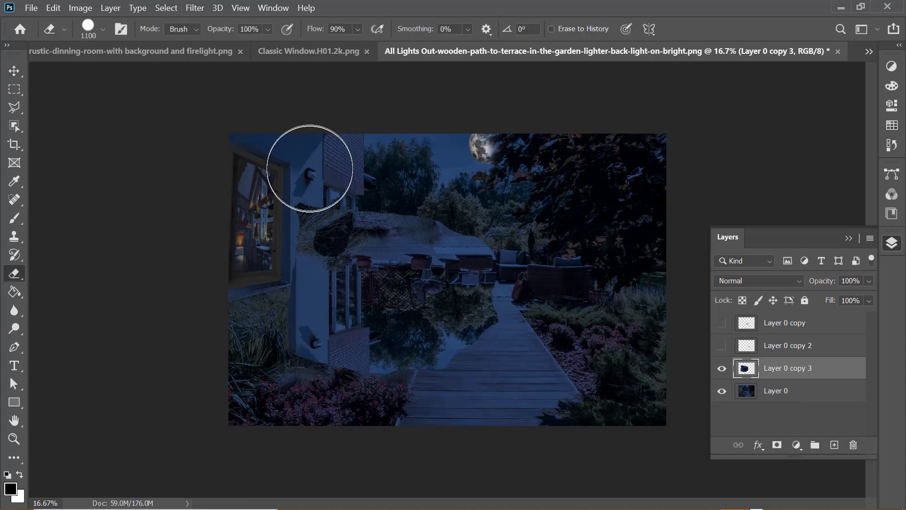
{"action": "left_click_drag", "start_coordinate": [308, 166], "coordinate": [373, 212]}
{"action": "left_click_drag", "start_coordinate": [527, 349], "coordinate": [495, 321]}
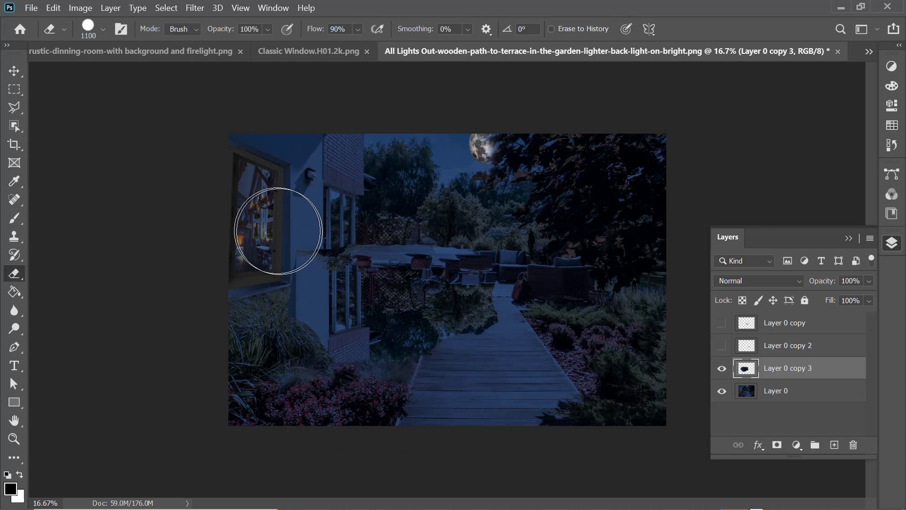
{"action": "left_click_drag", "start_coordinate": [485, 206], "coordinate": [487, 250]}
- Reposition the flipped copy and shorten it further to about 91% height
{"action": "key", "text": "v"}
{"action": "left_click_drag", "start_coordinate": [394, 323], "coordinate": [402, 328]}
{"action": "key", "text": "ctrl+t"}
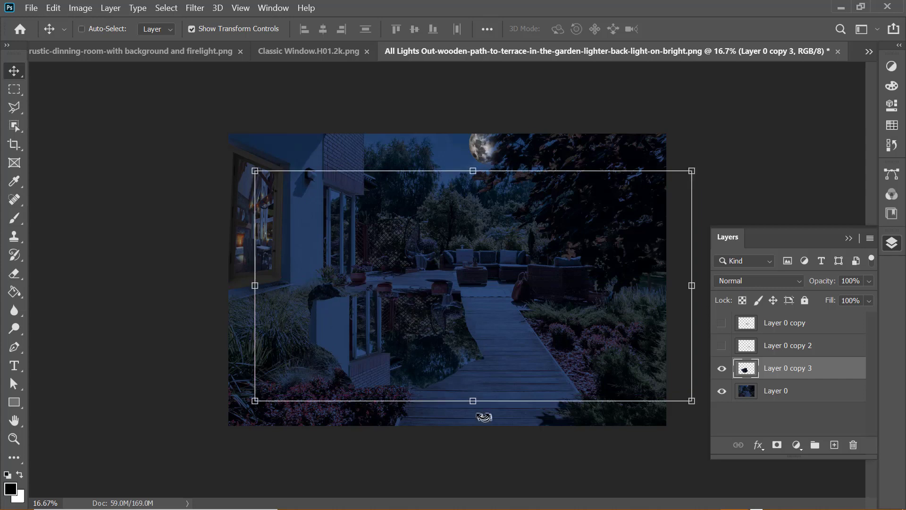
{"action": "left_click_drag", "start_coordinate": [473, 399], "coordinate": [473, 380]}
{"action": "left_click_drag", "start_coordinate": [415, 301], "coordinate": [413, 313]}
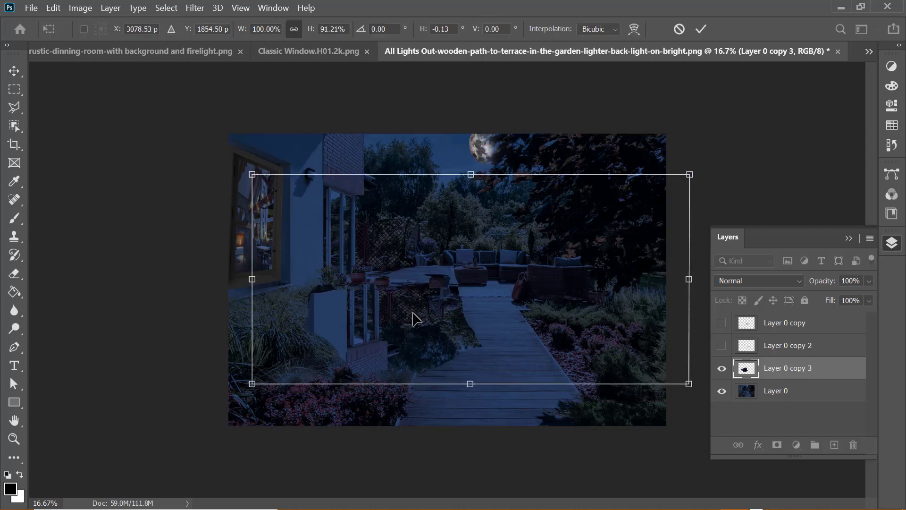
{"action": "key", "text": "Return"}
- Erase the dark patch on the path, fade the left side at 11% flow, and begin skewing
{"action": "key", "text": "e"}
{"action": "left_click_drag", "start_coordinate": [587, 344], "coordinate": [479, 334]}
{"action": "left_click", "coordinate": [357, 28]}
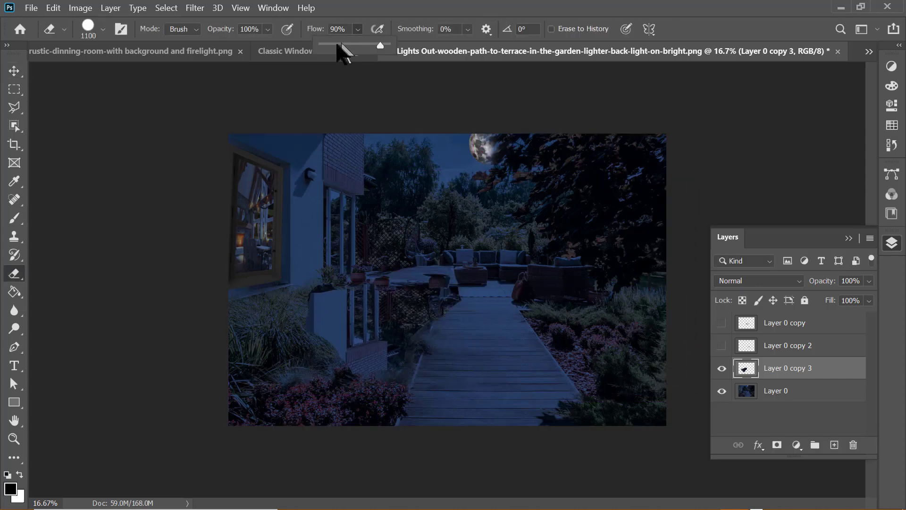
{"action": "left_click_drag", "start_coordinate": [496, 303], "coordinate": [287, 297]}
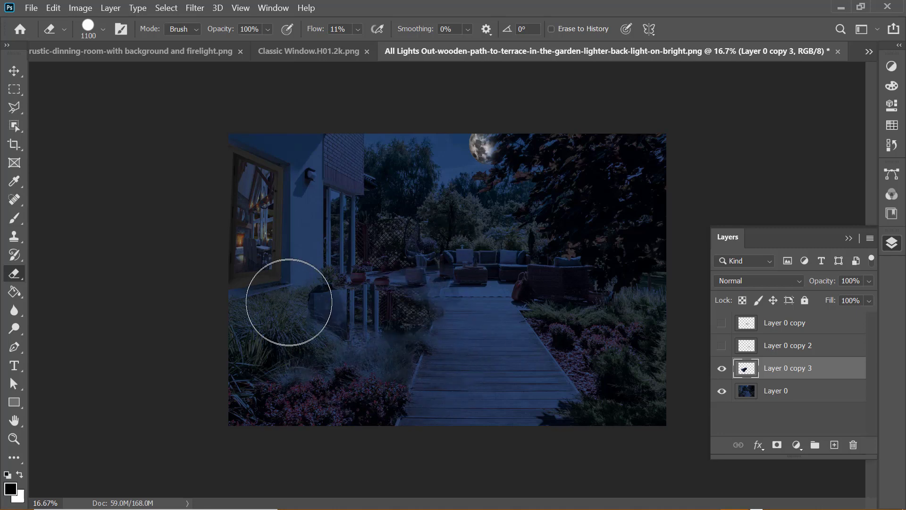
{"action": "key", "text": "v"}
{"action": "key", "text": "ctrl+t"}
{"action": "left_click_drag", "start_coordinate": [692, 380], "coordinate": [712, 338]}
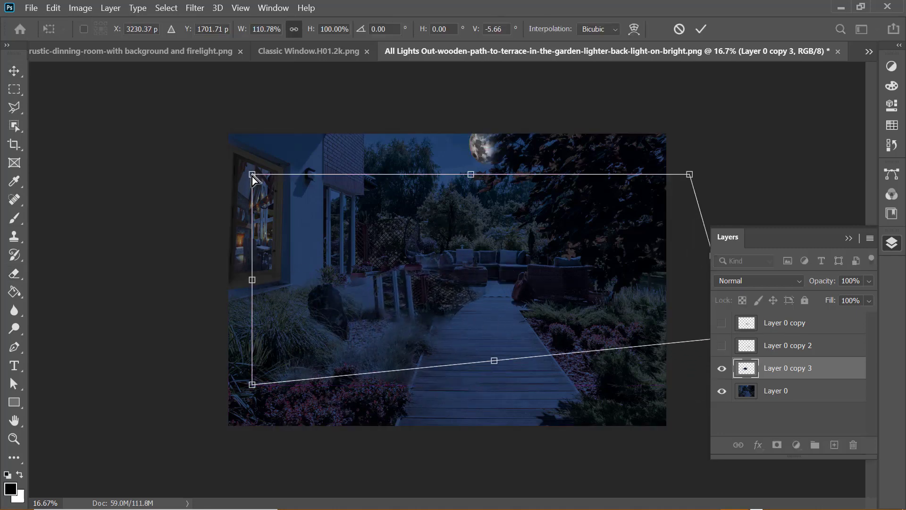
- Distort the flipped copy's corners into a parallelogram tilted along the path
{"action": "left_click_drag", "start_coordinate": [251, 175], "coordinate": [206, 202]}
{"action": "left_click_drag", "start_coordinate": [713, 339], "coordinate": [765, 310]}
{"action": "left_click_drag", "start_coordinate": [205, 202], "coordinate": [164, 221]}
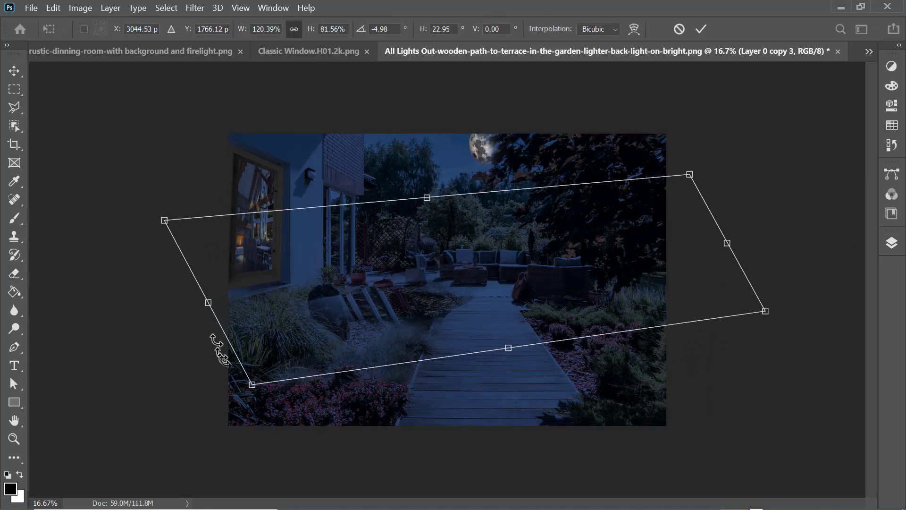
{"action": "left_click_drag", "start_coordinate": [252, 384], "coordinate": [263, 387]}
{"action": "left_click_drag", "start_coordinate": [765, 310], "coordinate": [789, 295]}
{"action": "left_click_drag", "start_coordinate": [729, 320], "coordinate": [543, 340]}
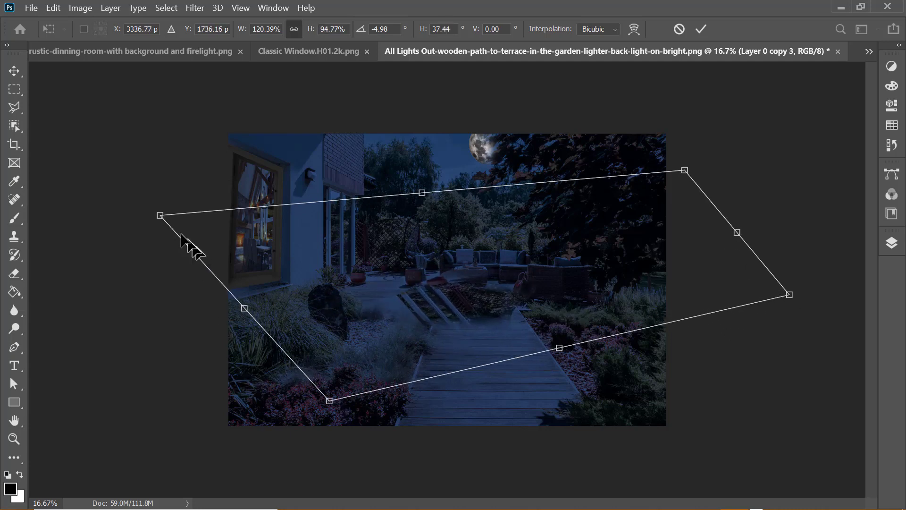
{"action": "left_click_drag", "start_coordinate": [158, 213], "coordinate": [153, 237]}
{"action": "left_click_drag", "start_coordinate": [463, 327], "coordinate": [442, 311]}
{"action": "left_click_drag", "start_coordinate": [308, 388], "coordinate": [314, 396]}
{"action": "left_click_drag", "start_coordinate": [664, 150], "coordinate": [601, 122]}
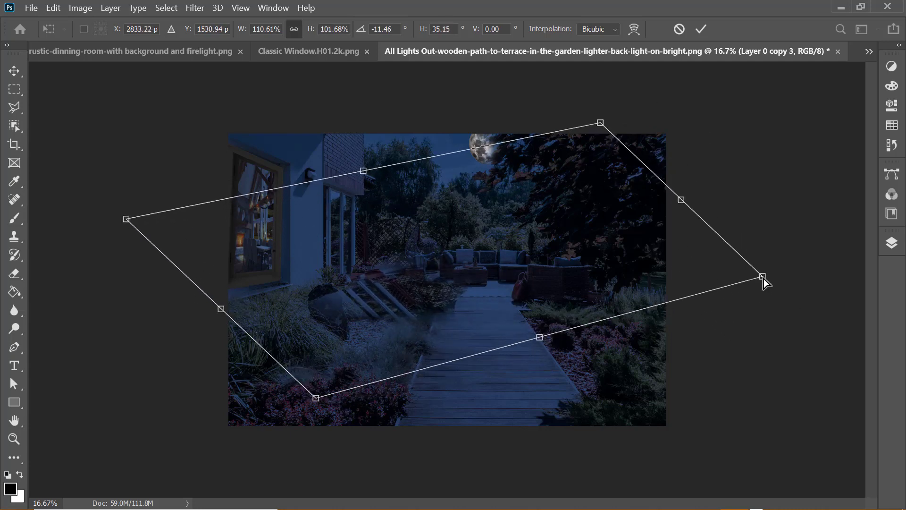
{"action": "left_click_drag", "start_coordinate": [765, 280], "coordinate": [739, 213]}
- Skew the reflection toward the path and reshape its corners
{"action": "left_click_drag", "start_coordinate": [315, 398], "coordinate": [390, 437]}
{"action": "left_click_drag", "start_coordinate": [127, 219], "coordinate": [147, 321]}
{"action": "left_click_drag", "start_coordinate": [451, 319], "coordinate": [404, 294]}
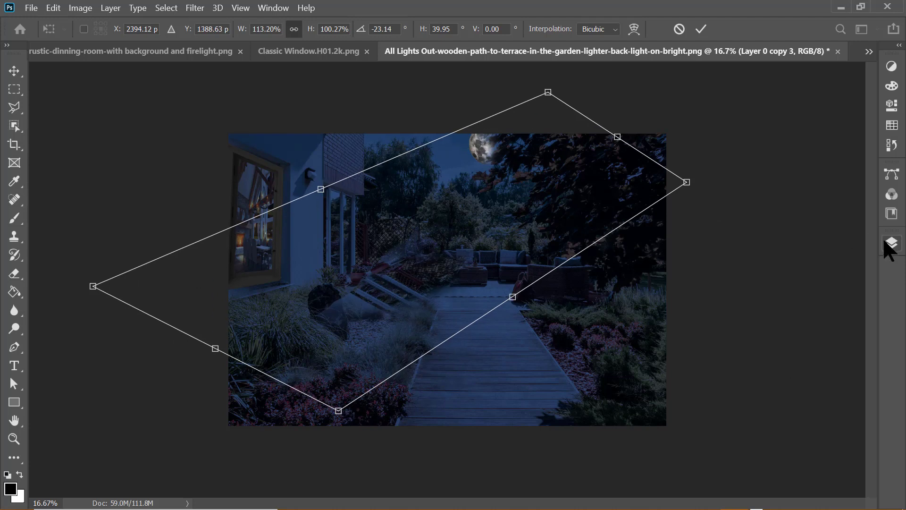
{"action": "left_click_drag", "start_coordinate": [340, 415], "coordinate": [405, 436]}
{"action": "left_click_drag", "start_coordinate": [93, 286], "coordinate": [213, 359]}
{"action": "left_click_drag", "start_coordinate": [548, 92], "coordinate": [461, 65]}
{"action": "left_click_drag", "start_coordinate": [405, 436], "coordinate": [518, 462]}
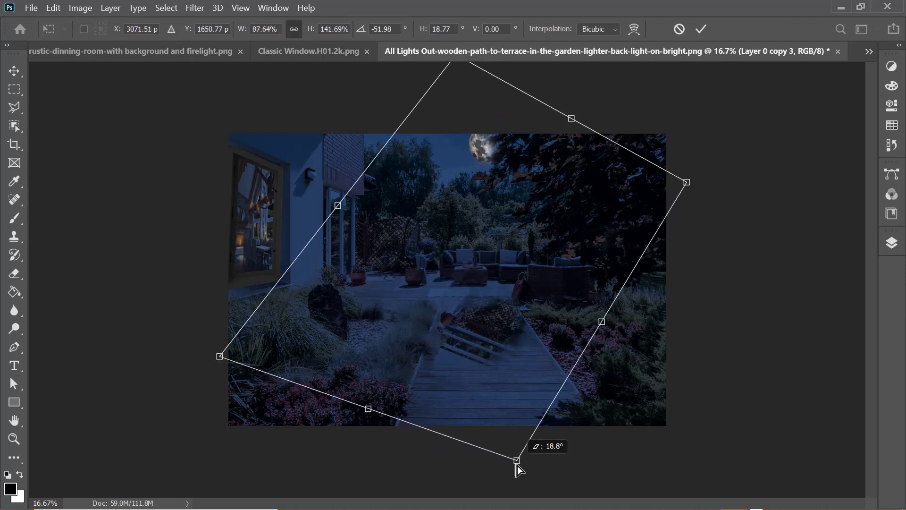
{"action": "left_click_drag", "start_coordinate": [333, 202], "coordinate": [258, 172]}
{"action": "left_click_drag", "start_coordinate": [407, 302], "coordinate": [431, 313]}
{"action": "left_click_drag", "start_coordinate": [106, 295], "coordinate": [104, 370]}
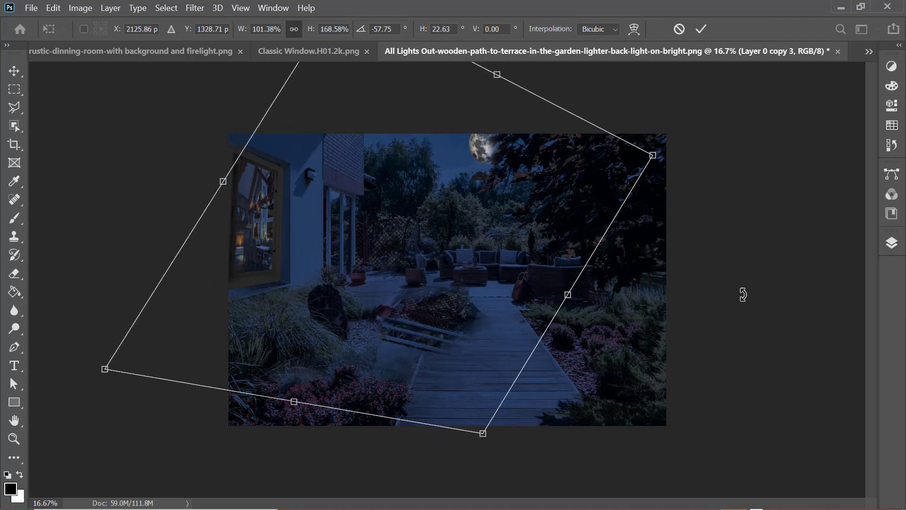
- Reposition the reflection's top, right and bottom corners and move it up
{"action": "key", "text": "ctrl+minus"}
{"action": "left_click_drag", "start_coordinate": [368, 68], "coordinate": [270, 70]}
{"action": "left_click_drag", "start_coordinate": [603, 188], "coordinate": [605, 157]}
{"action": "left_click_drag", "start_coordinate": [477, 396], "coordinate": [517, 395]}
{"action": "left_click_drag", "start_coordinate": [452, 321], "coordinate": [452, 297]}
{"action": "left_click_drag", "start_coordinate": [518, 371], "coordinate": [533, 364]}
{"action": "key", "text": "ctrl+minus"}
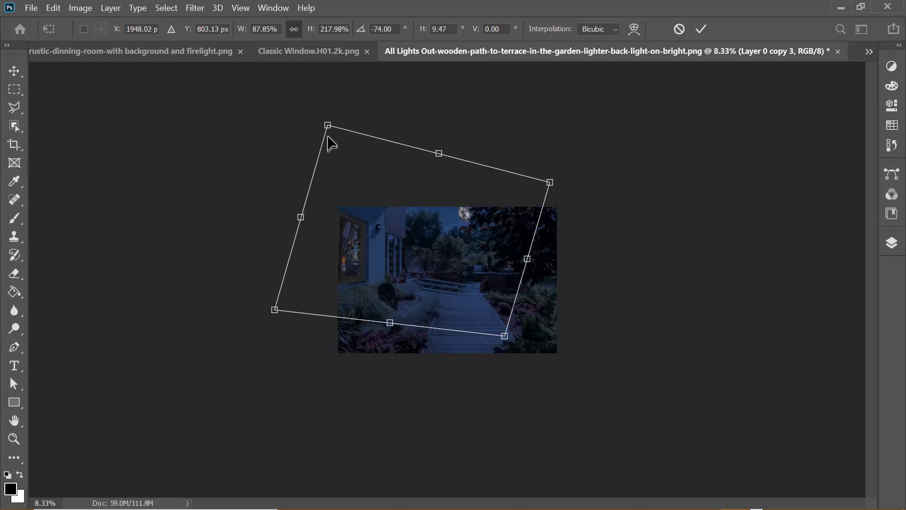
- Level the reflection's top edge, adjust its bottom corners, and commit the distortion over the path
{"action": "left_click_drag", "start_coordinate": [327, 124], "coordinate": [301, 163]}
{"action": "left_click_drag", "start_coordinate": [502, 334], "coordinate": [520, 333]}
{"action": "left_click_drag", "start_coordinate": [276, 311], "coordinate": [279, 320]}
{"action": "left_click_drag", "start_coordinate": [300, 165], "coordinate": [299, 177]}
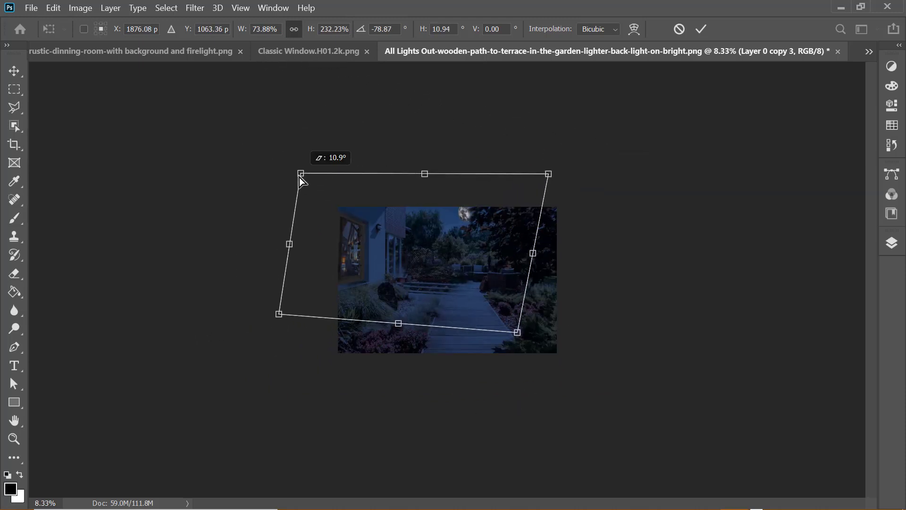
{"action": "key", "text": "ctrl+plus"}
{"action": "key", "text": "ctrl+plus"}
{"action": "key", "text": "ctrl+plus"}
{"action": "left_click_drag", "start_coordinate": [375, 317], "coordinate": [401, 331]}
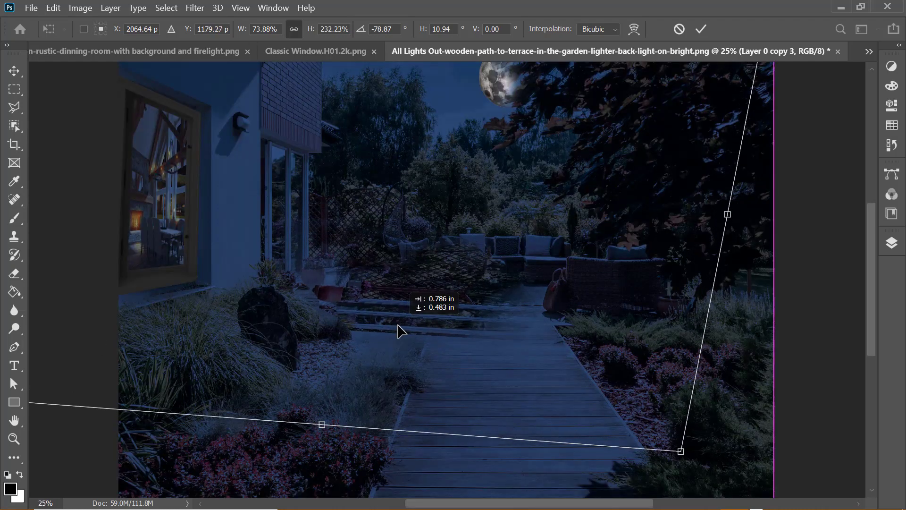
{"action": "key", "text": "Return"}
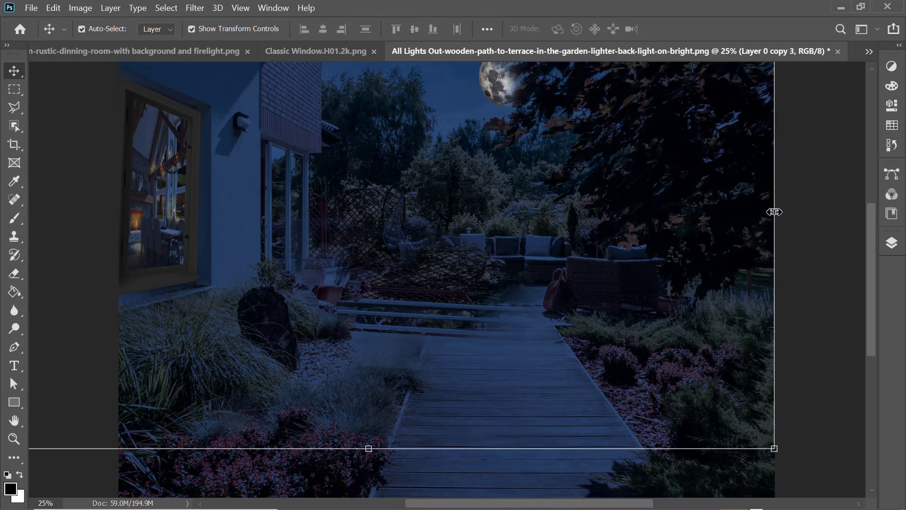
- Shrink the reflection to about 78% and move it down-right
{"action": "left_click_drag", "start_coordinate": [775, 212], "coordinate": [598, 212]}
{"action": "left_click_drag", "start_coordinate": [348, 295], "coordinate": [416, 310]}
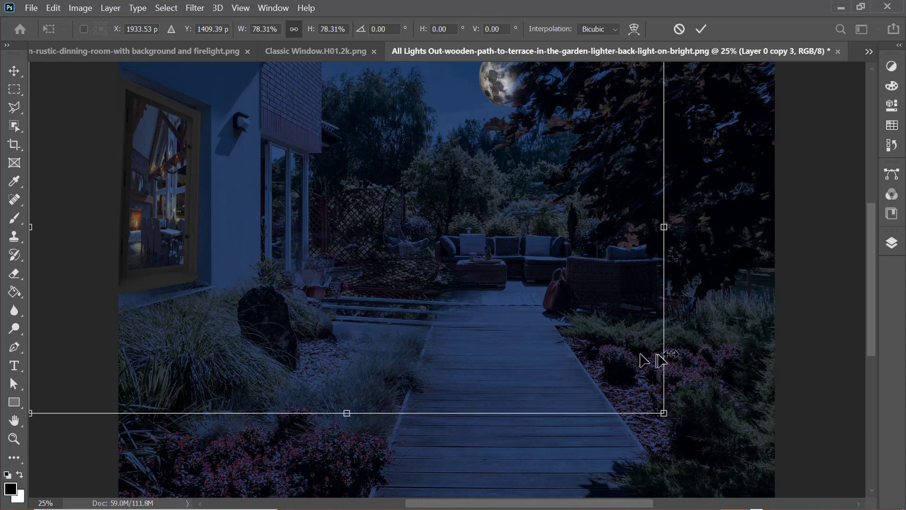
{"action": "key", "text": "Return"}
{"action": "key", "text": "e"}
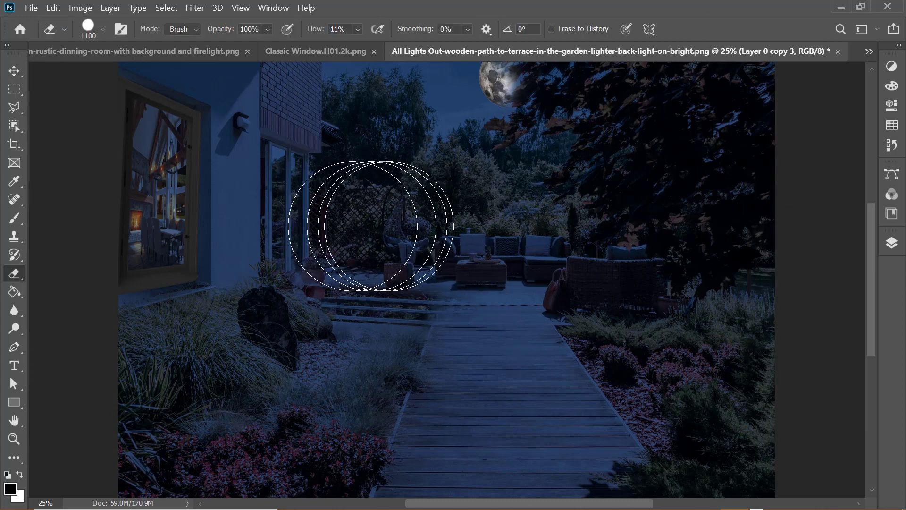
{"action": "key", "text": "v"}
{"action": "left_click", "coordinate": [383, 312]}
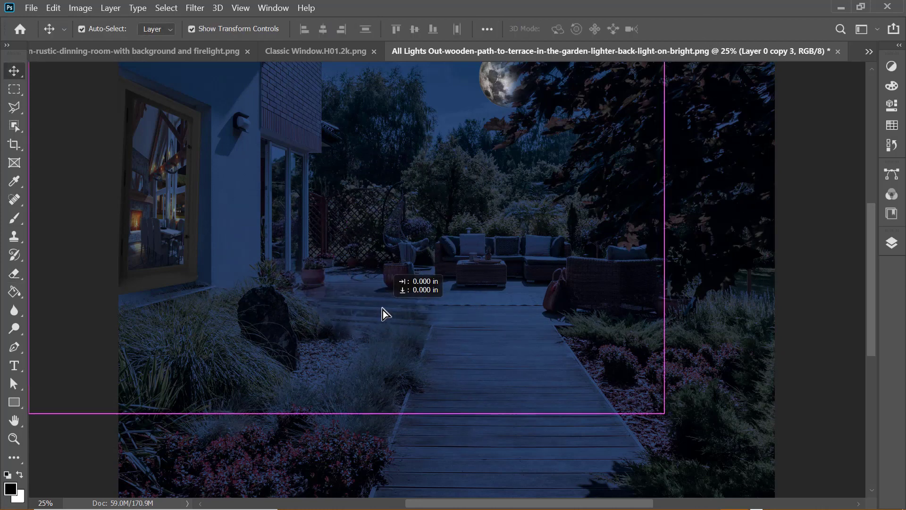
- Narrow the reflection from the right, tilt its bottom edge, and raise eraser flow to 47%
{"action": "left_click_drag", "start_coordinate": [642, 325], "coordinate": [638, 223]}
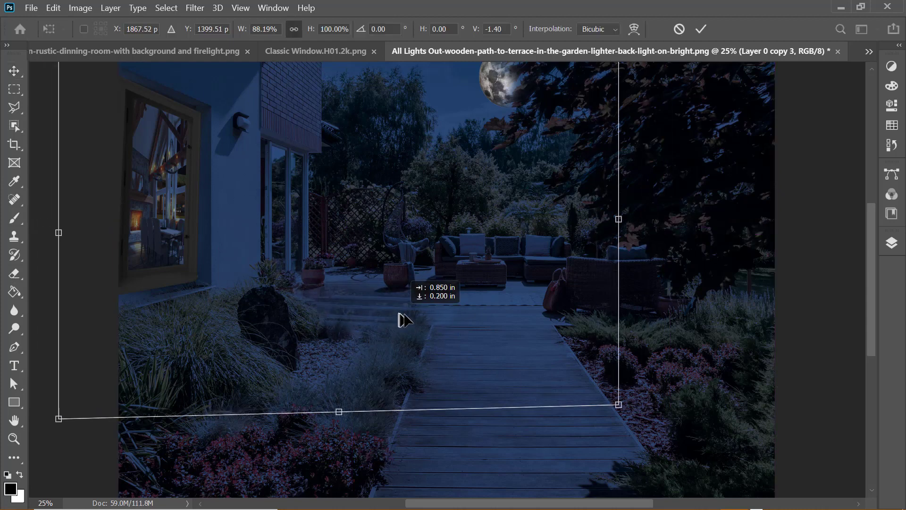
{"action": "mouse_move", "coordinate": [365, 412]}
{"action": "left_mouse_down"}
{"action": "mouse_move", "coordinate": [357, 313]}
{"action": "mouse_move", "coordinate": [359, 322]}
{"action": "left_mouse_up"}
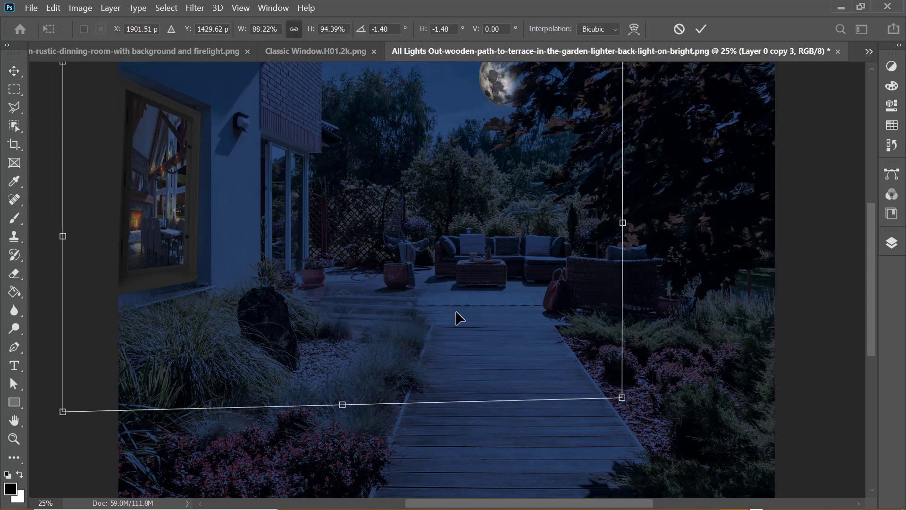
{"action": "key", "text": "Return"}
{"action": "key", "text": "e"}
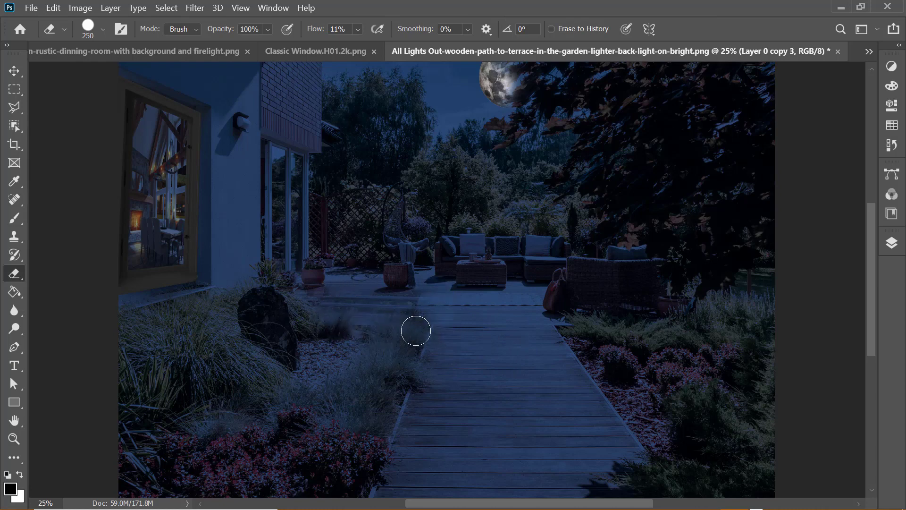
{"action": "left_click_drag", "start_coordinate": [386, 44], "coordinate": [387, 44]}
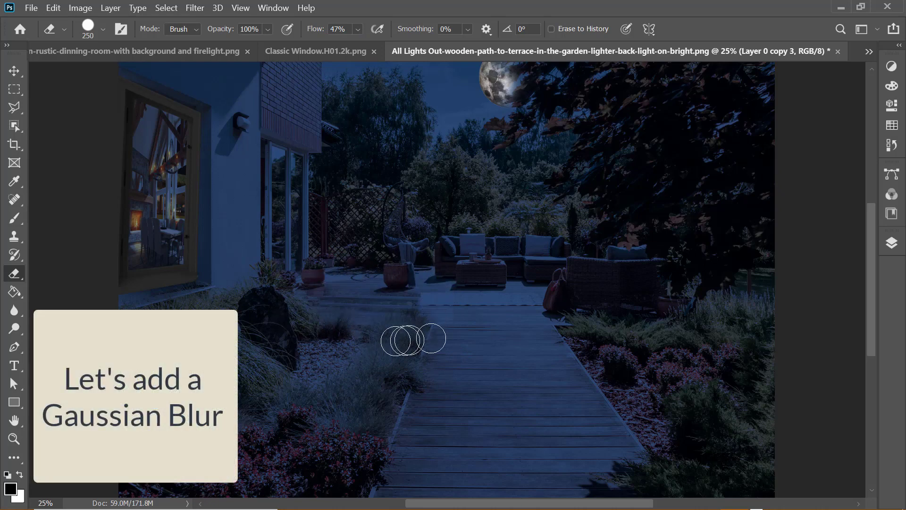
- Apply a ~7 px Gaussian Blur and a Displace filter with a displacement map to Layer 0 copy 3
{"action": "left_click", "coordinate": [195, 8]}
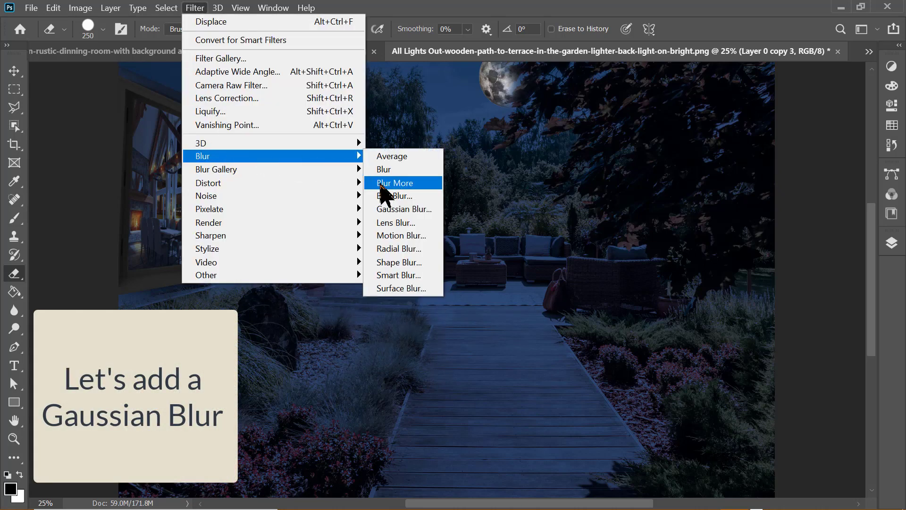
{"action": "left_click", "coordinate": [405, 208]}
{"action": "left_click_drag", "start_coordinate": [635, 315], "coordinate": [632, 315]}
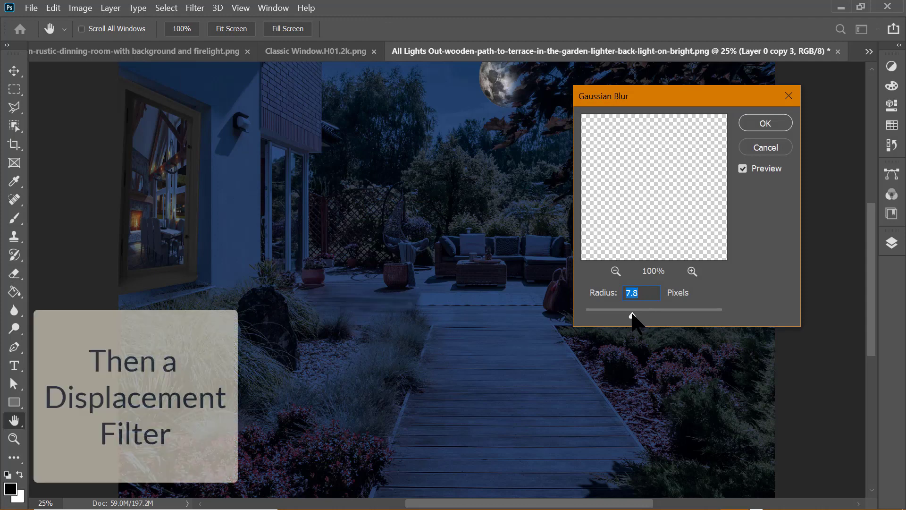
{"action": "left_click", "coordinate": [766, 124]}
{"action": "left_click", "coordinate": [195, 8]}
{"action": "left_click", "coordinate": [387, 183]}
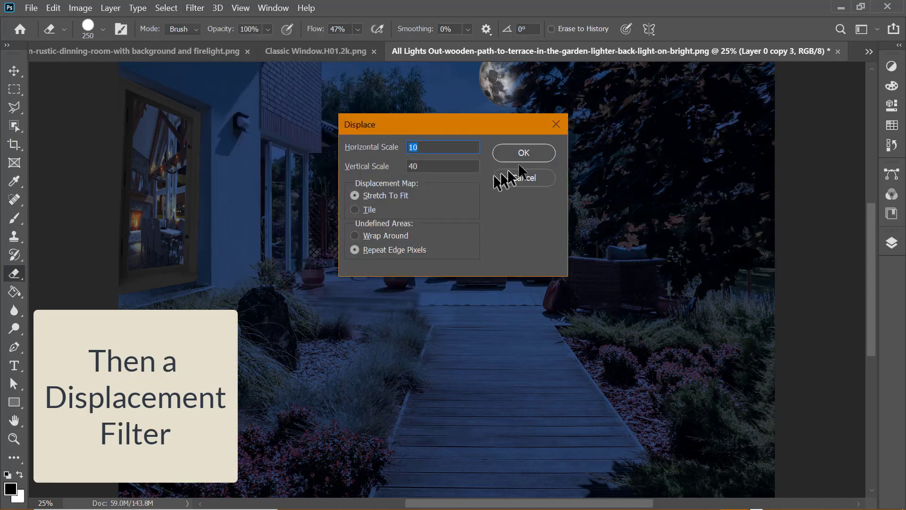
{"action": "left_click", "coordinate": [519, 153]}
{"action": "double_click", "coordinate": [120, 100]}
- Check Layer 0 copy 3's blending options, then show and select Layer 0 copy 2
{"action": "left_click", "coordinate": [891, 243]}
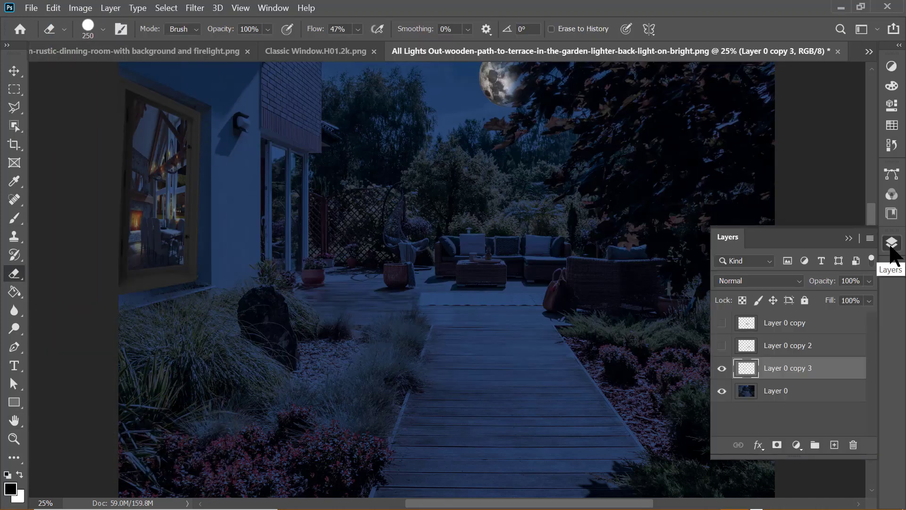
{"action": "double_click", "coordinate": [750, 374]}
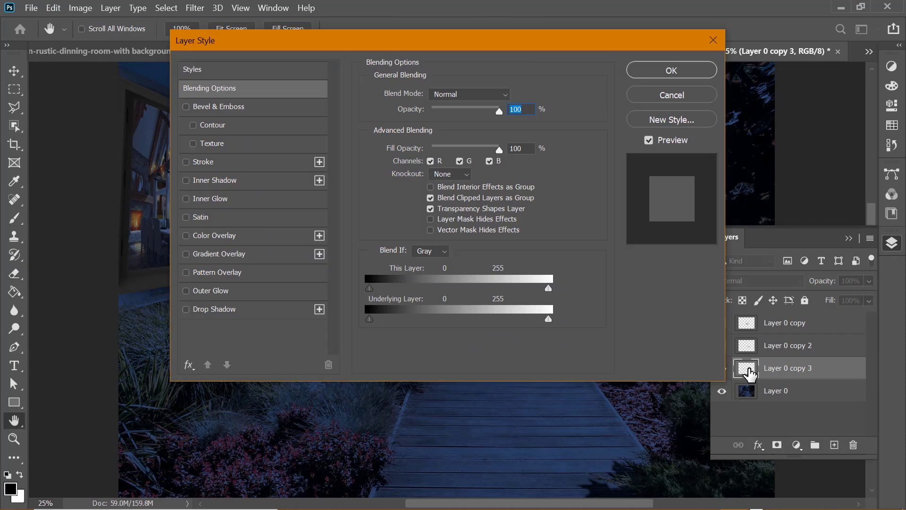
{"action": "left_click", "coordinate": [688, 90]}
{"action": "left_click", "coordinate": [722, 346]}
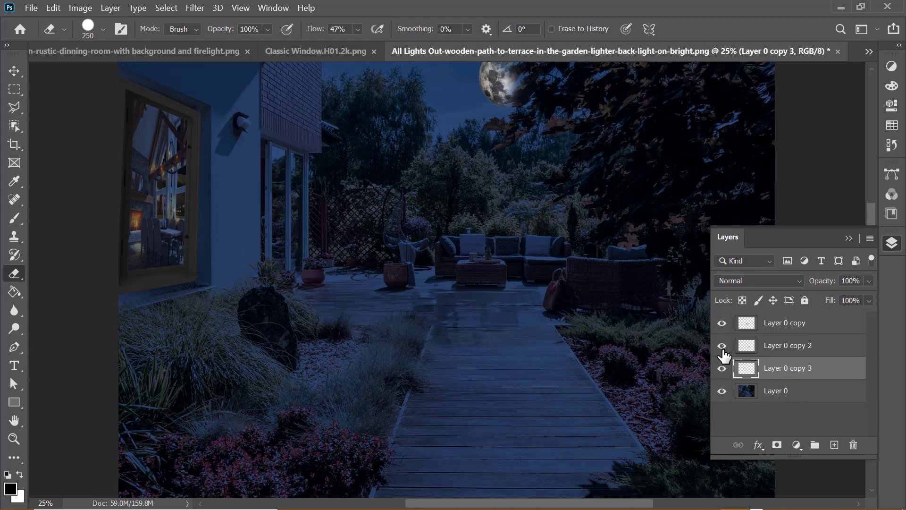
{"action": "left_click", "coordinate": [780, 352]}
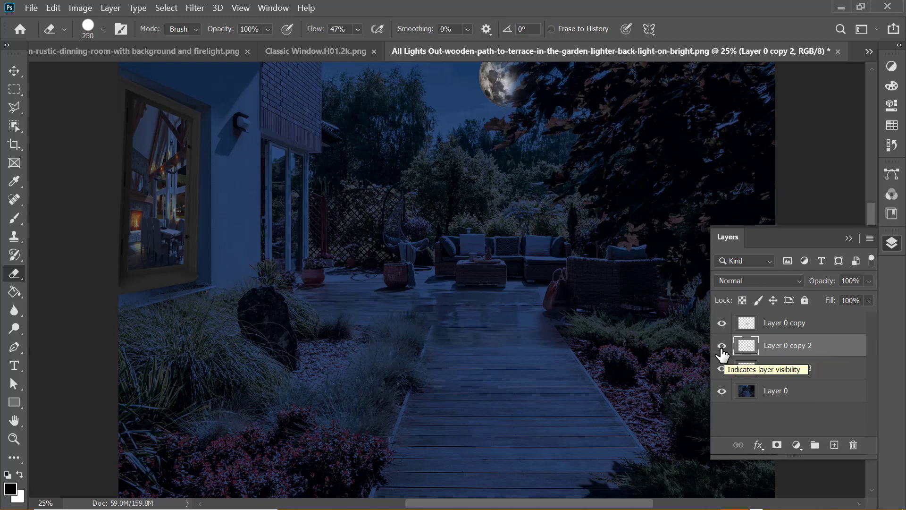
- Give Layer 0 copy 2 a light Gaussian Blur of about 2.8 px
{"action": "left_click", "coordinate": [195, 8]}
{"action": "mouse_move", "coordinate": [202, 156]}
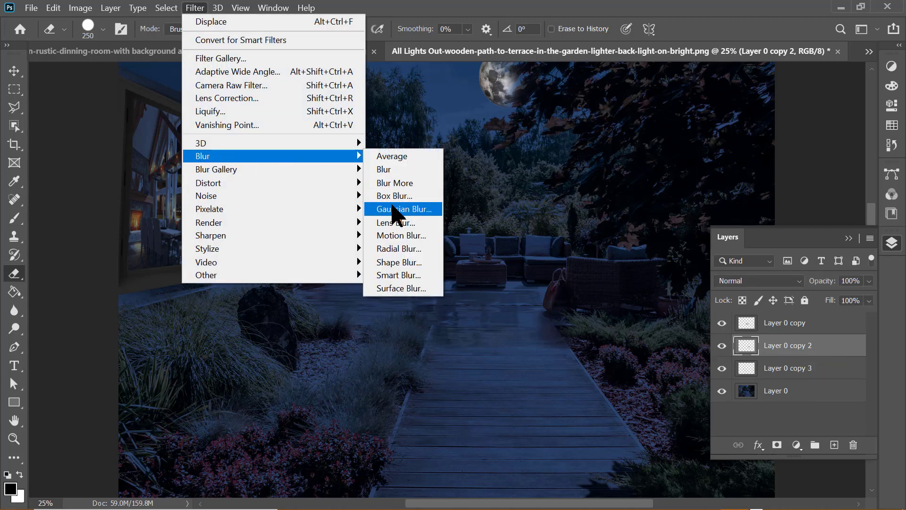
{"action": "left_click", "coordinate": [398, 211]}
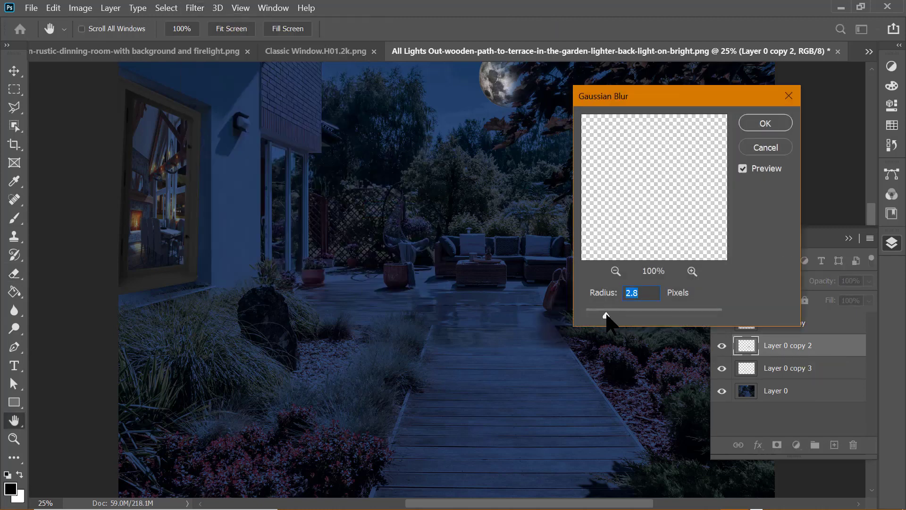
{"action": "left_click", "coordinate": [765, 148]}
{"action": "key", "text": "e"}
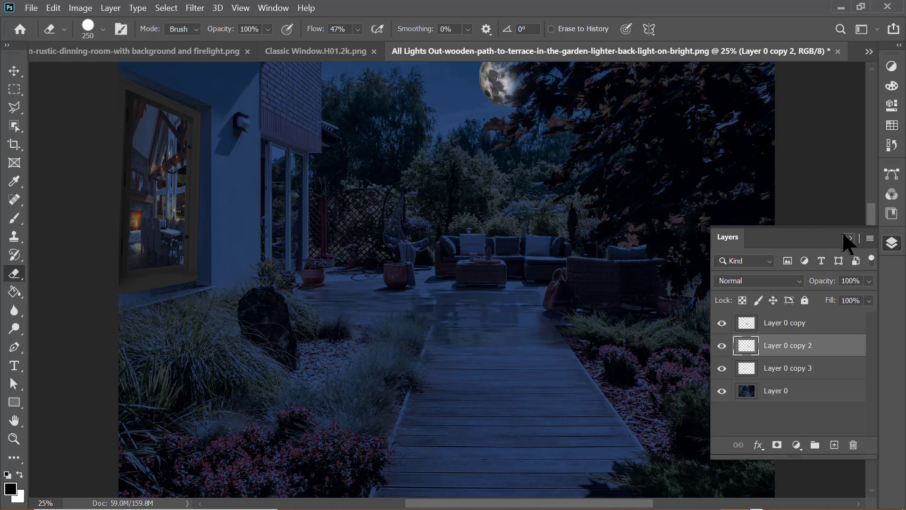
{"action": "left_click", "coordinate": [809, 390]}
- Create another copy of Layer 0 and flip it vertically
{"action": "key", "text": "ctrl+j"}
{"action": "key", "text": "ctrl+minus"}
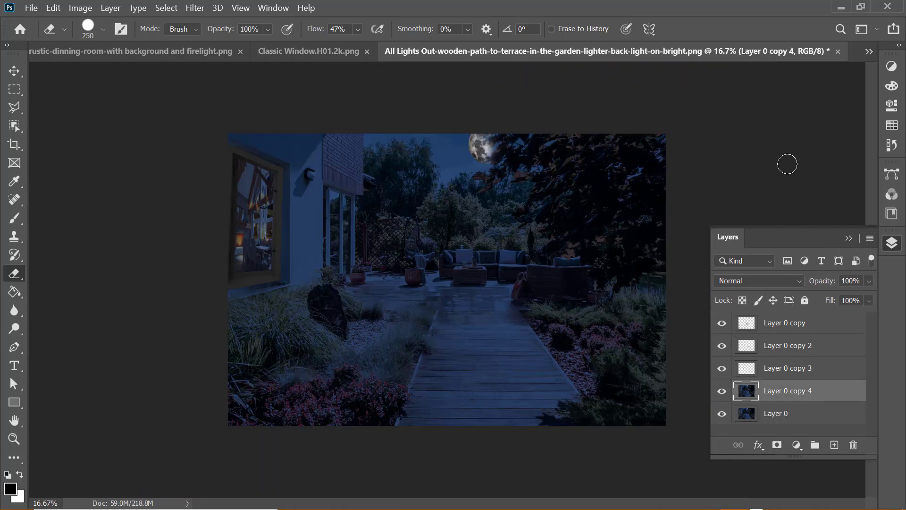
{"action": "key", "text": "ctrl+t"}
{"action": "right_click", "coordinate": [502, 267]}
{"action": "left_click", "coordinate": [533, 502]}
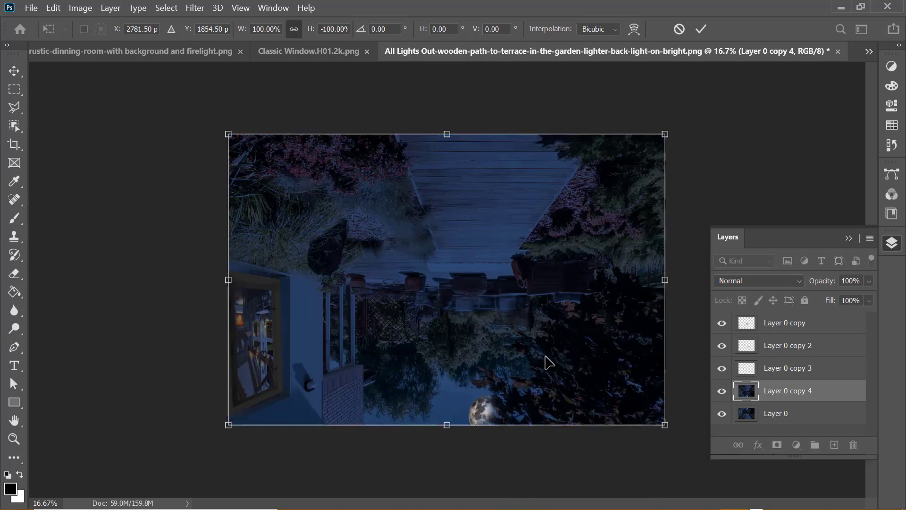
{"action": "key", "text": "Return"}
- Erase the flipped copy's left side with an 800 px eraser and position it below the terrace
{"action": "key", "text": "e"}
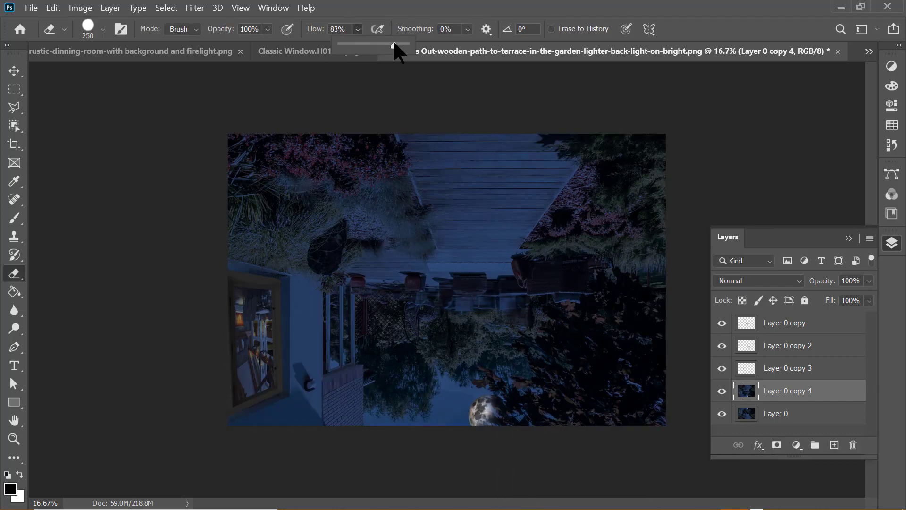
{"action": "key", "text": "bracketright"}
{"action": "key", "text": "bracketright"}
{"action": "key", "text": "bracketright"}
{"action": "mouse_move", "coordinate": [283, 156]}
{"action": "left_mouse_down"}
{"action": "mouse_move", "coordinate": [313, 157]}
{"action": "mouse_move", "coordinate": [247, 283]}
{"action": "mouse_move", "coordinate": [360, 253]}
{"action": "mouse_move", "coordinate": [484, 159]}
{"action": "mouse_move", "coordinate": [613, 236]}
{"action": "mouse_move", "coordinate": [441, 210]}
{"action": "left_mouse_up"}
{"action": "key", "text": "v"}
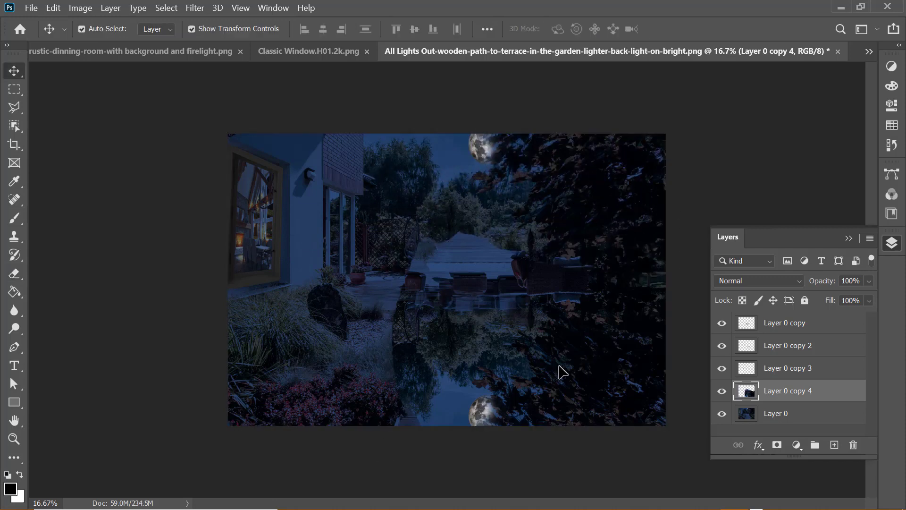
{"action": "mouse_move", "coordinate": [560, 370]}
{"action": "left_mouse_down"}
{"action": "mouse_move", "coordinate": [538, 333]}
{"action": "mouse_move", "coordinate": [531, 364]}
{"action": "mouse_move", "coordinate": [526, 354]}
{"action": "left_mouse_up"}
- Softly fade the reflection beside and over the path planks with a large low-flow eraser
{"action": "key", "text": "e"}
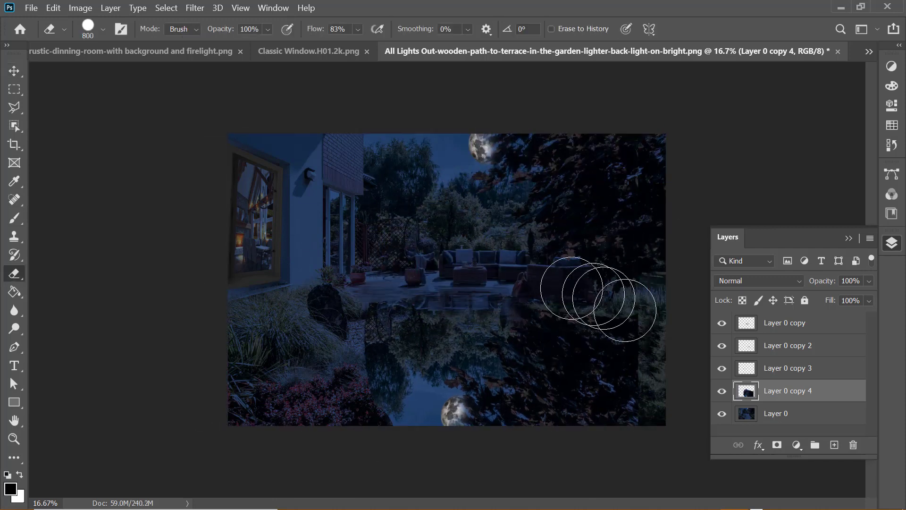
{"action": "mouse_move", "coordinate": [572, 292]}
{"action": "left_mouse_down"}
{"action": "mouse_move", "coordinate": [610, 375]}
{"action": "mouse_move", "coordinate": [391, 314]}
{"action": "mouse_move", "coordinate": [594, 327]}
{"action": "left_mouse_up"}
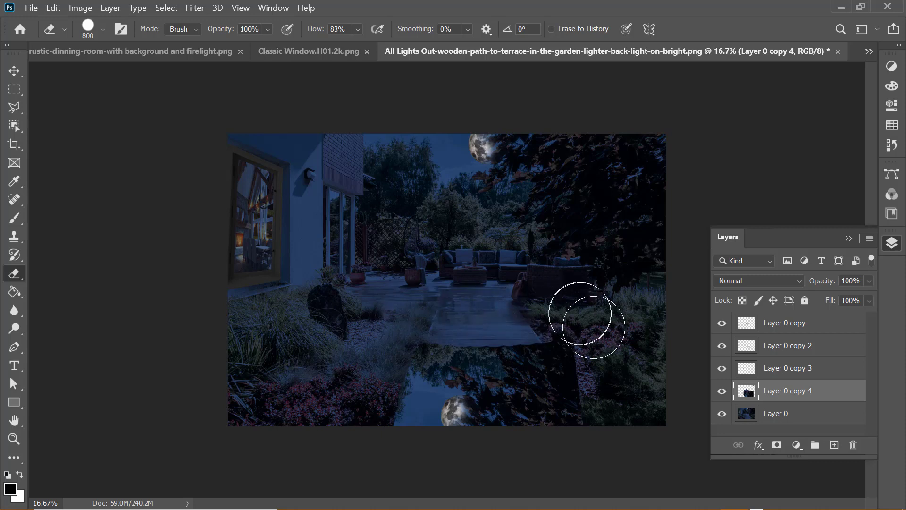
{"action": "left_click_drag", "start_coordinate": [357, 30], "coordinate": [344, 57]}
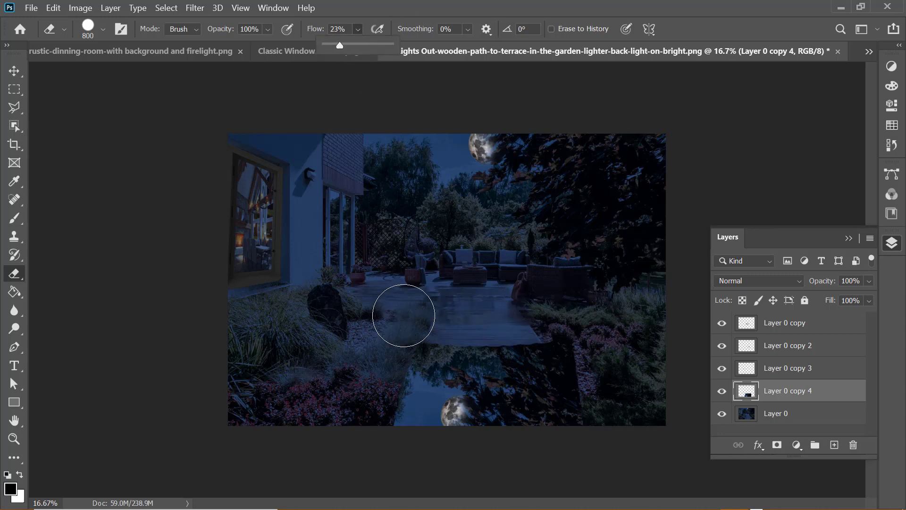
{"action": "left_click_drag", "start_coordinate": [566, 334], "coordinate": [606, 373]}
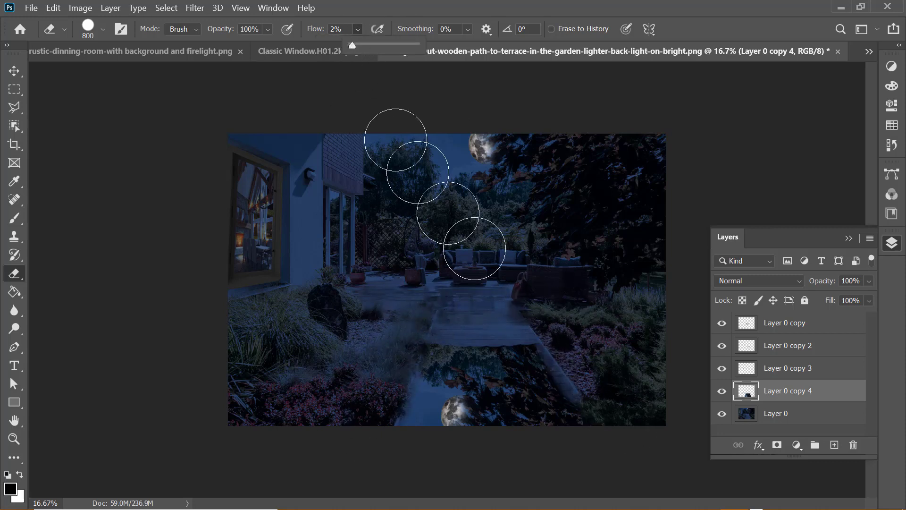
{"action": "key", "text": "bracketright"}
{"action": "key", "text": "bracketright"}
{"action": "key", "text": "bracketright"}
{"action": "key", "text": "bracketright"}
{"action": "key", "text": "bracketright"}
{"action": "key", "text": "bracketright"}
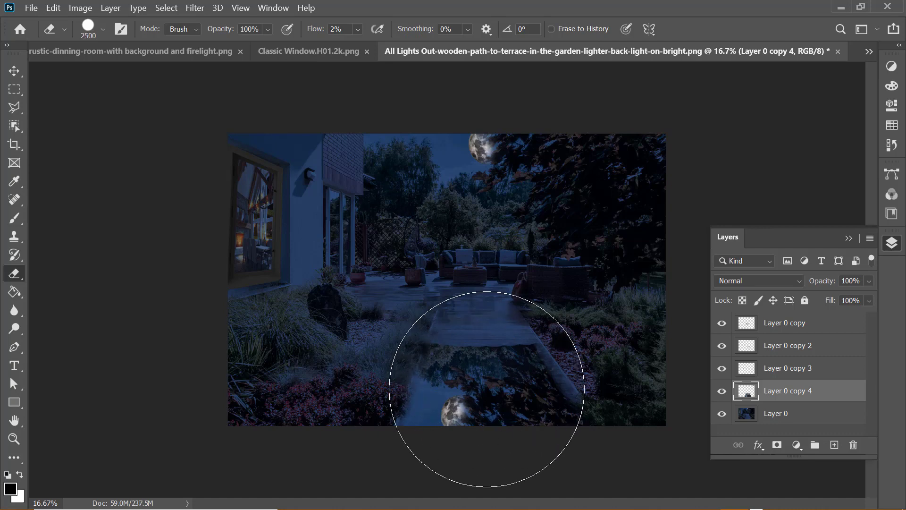
{"action": "mouse_move", "coordinate": [487, 389]}
{"action": "left_mouse_down"}
{"action": "mouse_move", "coordinate": [469, 400]}
{"action": "mouse_move", "coordinate": [485, 404]}
{"action": "mouse_move", "coordinate": [474, 401]}
{"action": "mouse_move", "coordinate": [498, 395]}
{"action": "mouse_move", "coordinate": [460, 387]}
{"action": "mouse_move", "coordinate": [489, 381]}
{"action": "left_mouse_up"}
- Solo Layer 0 copy 4, raise eraser flow to nearly full, then show all layers again
{"action": "key", "text": "v"}
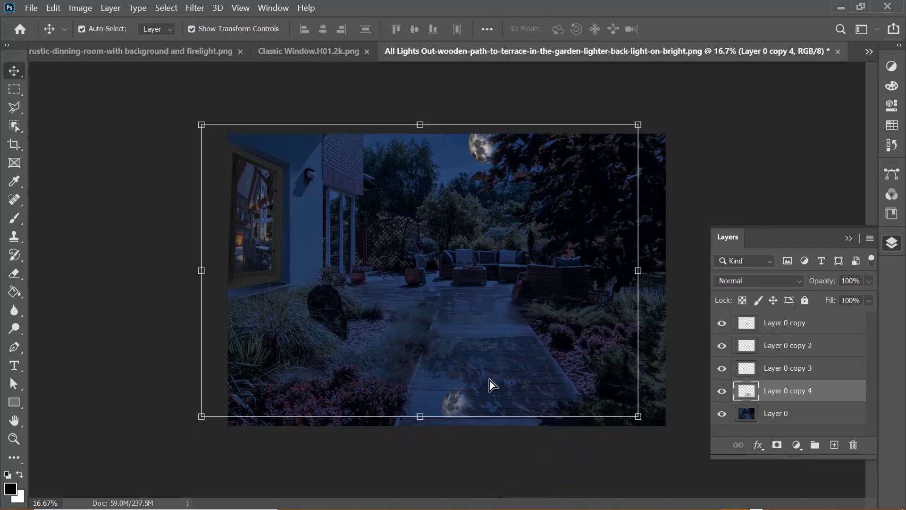
{"action": "left_click", "coordinate": [722, 391], "text": "alt"}
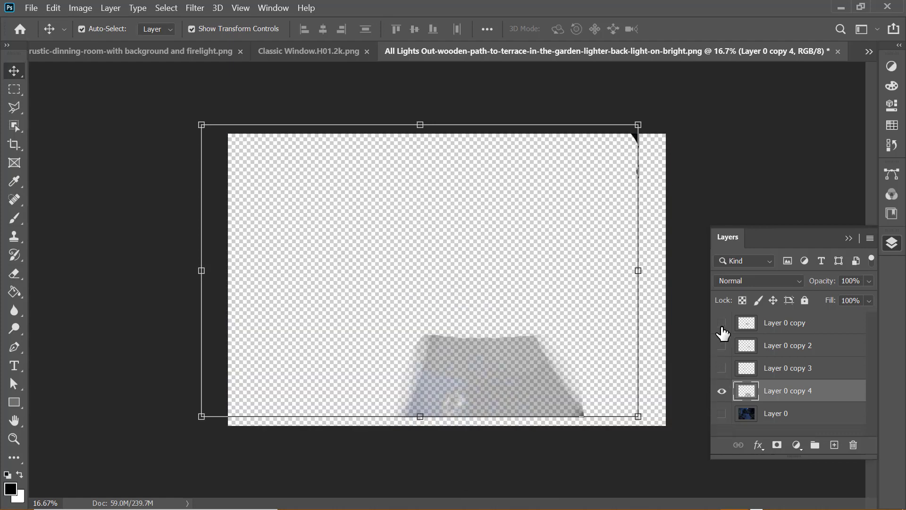
{"action": "key", "text": "e"}
{"action": "left_click_drag", "start_coordinate": [358, 29], "coordinate": [431, 52]}
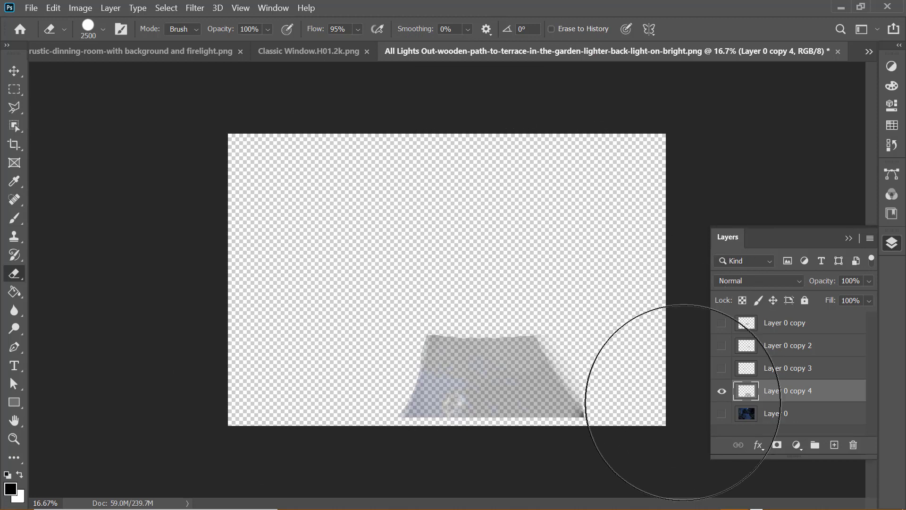
{"action": "key", "text": "v"}
{"action": "left_click_drag", "start_coordinate": [722, 414], "coordinate": [722, 323]}
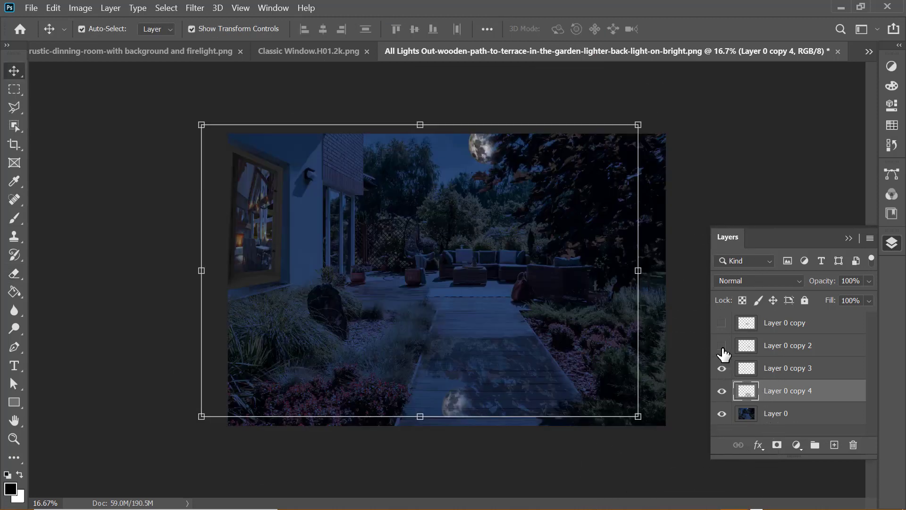
- Apply a slight Gaussian Blur to the Layer 0 copy 4 reflection
{"action": "left_click", "coordinate": [195, 8]}
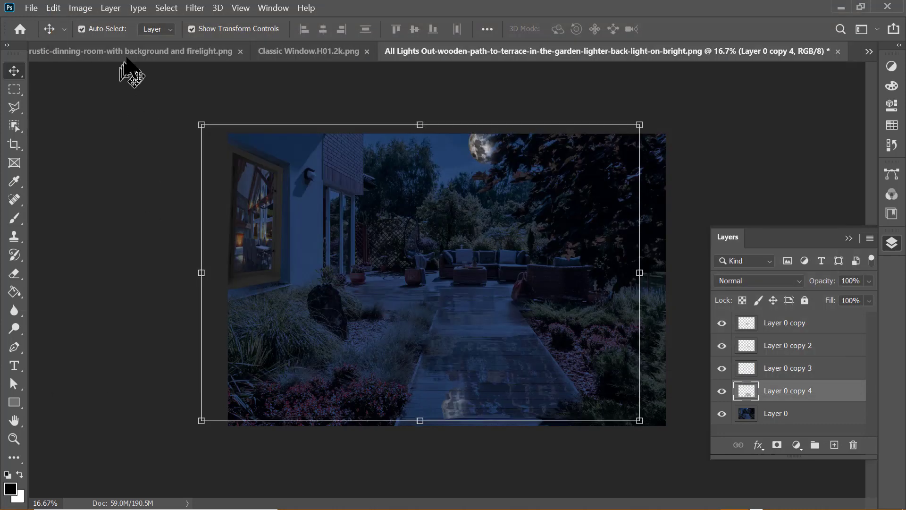
{"action": "left_click", "coordinate": [195, 8]}
{"action": "left_click", "coordinate": [418, 206]}
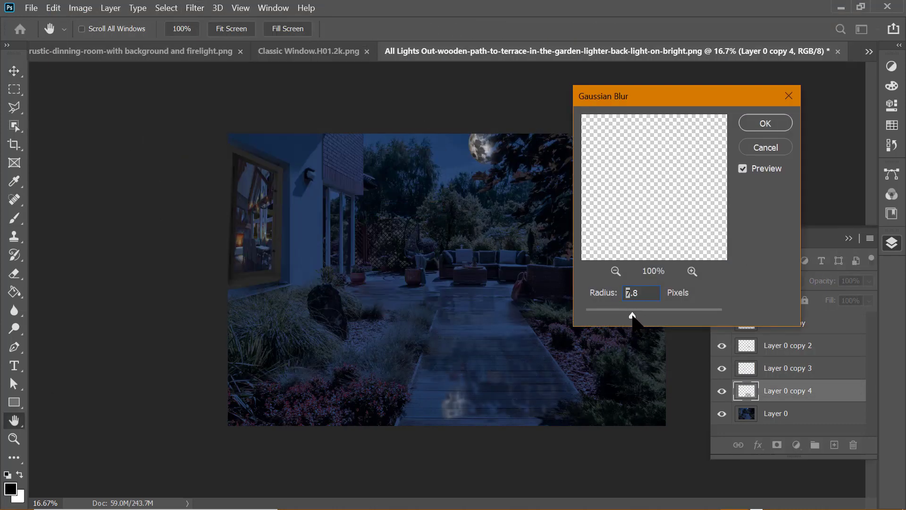
{"action": "left_click", "coordinate": [765, 123]}
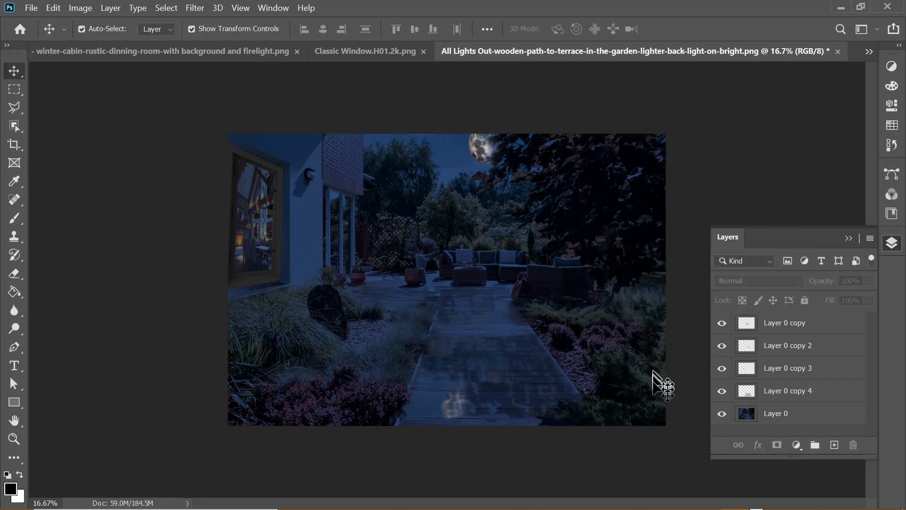
- Lower Layer 0 copy 4's fill to 74% and save the image as PNG
{"action": "key", "text": "e"}
{"action": "left_click", "coordinate": [769, 400]}
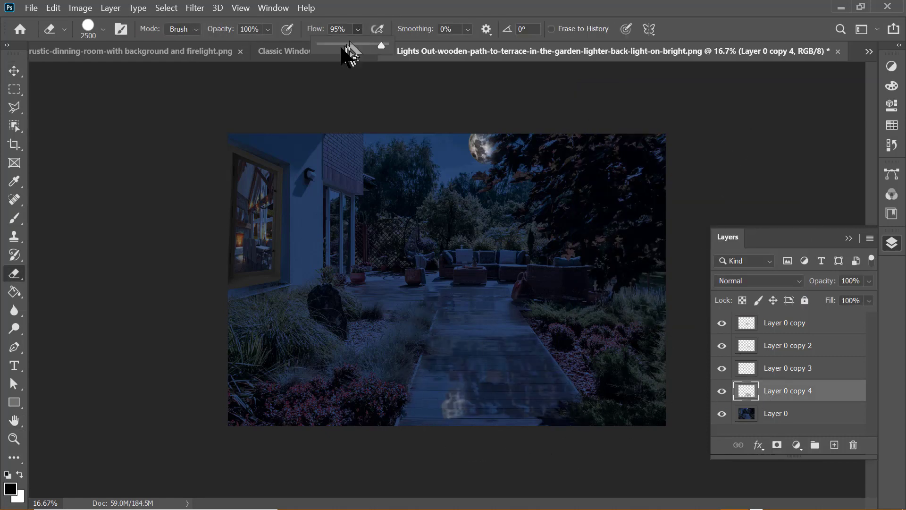
{"action": "left_click_drag", "start_coordinate": [349, 45], "coordinate": [320, 45]}
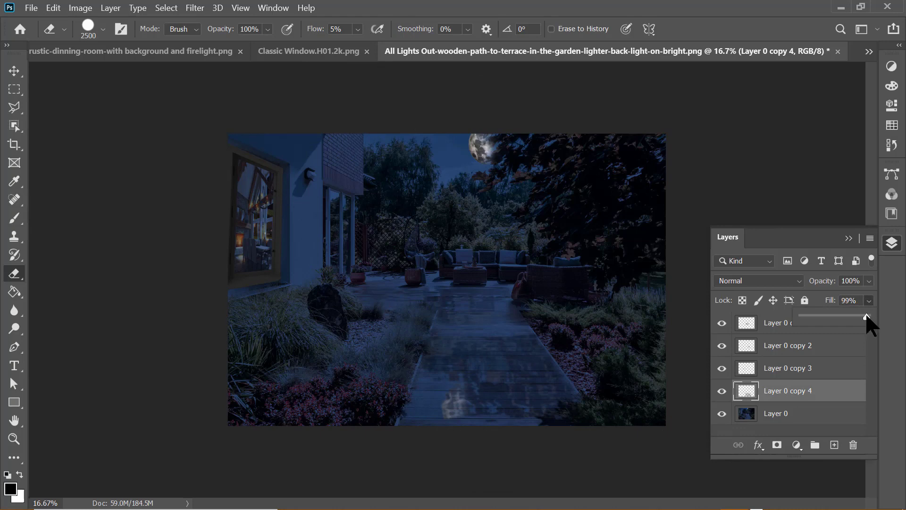
{"action": "left_click", "coordinate": [320, 333]}
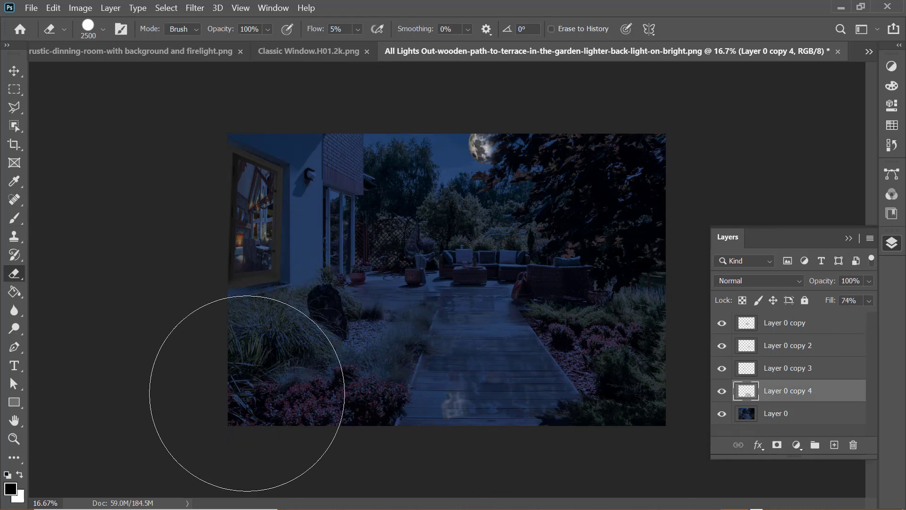
{"action": "left_click", "coordinate": [892, 243]}
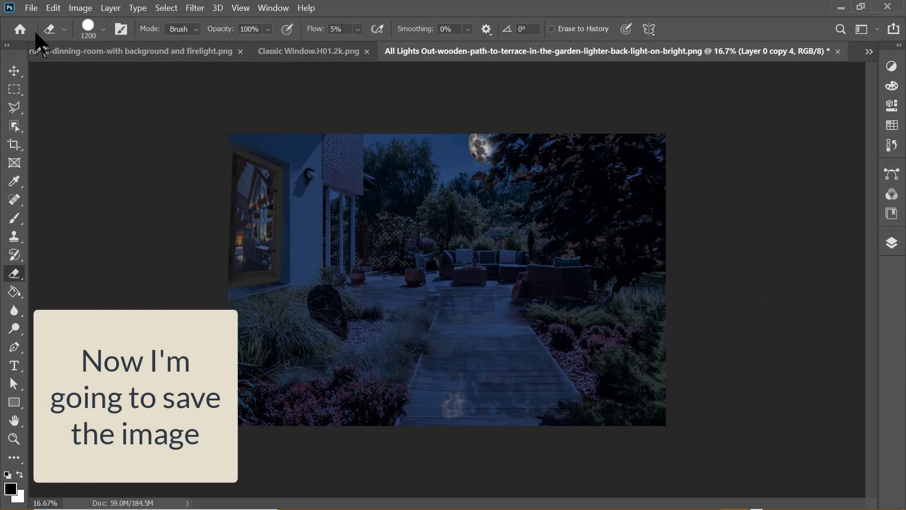
{"action": "left_click", "coordinate": [31, 8]}
{"action": "left_click", "coordinate": [584, 168]}
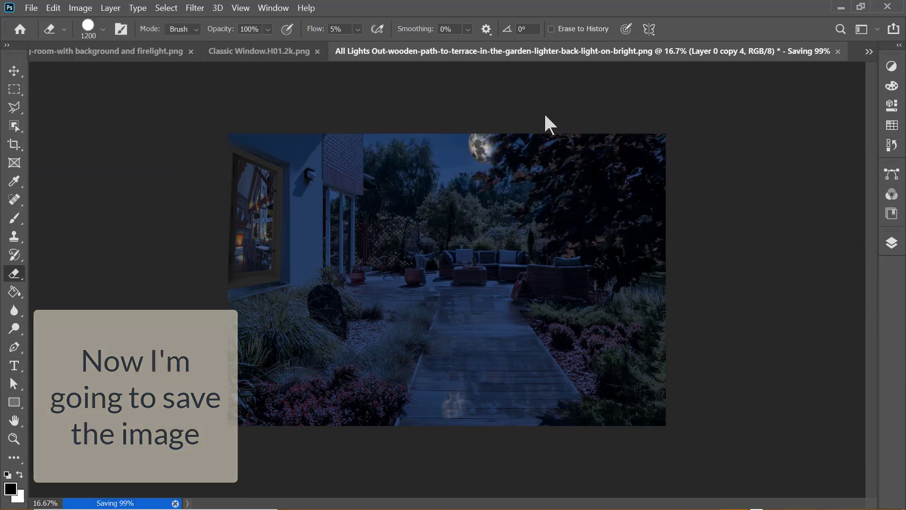
- Unlock the patio photo layer, duplicate it, and flip the copy vertically
{"action": "left_click", "coordinate": [29, 8]}
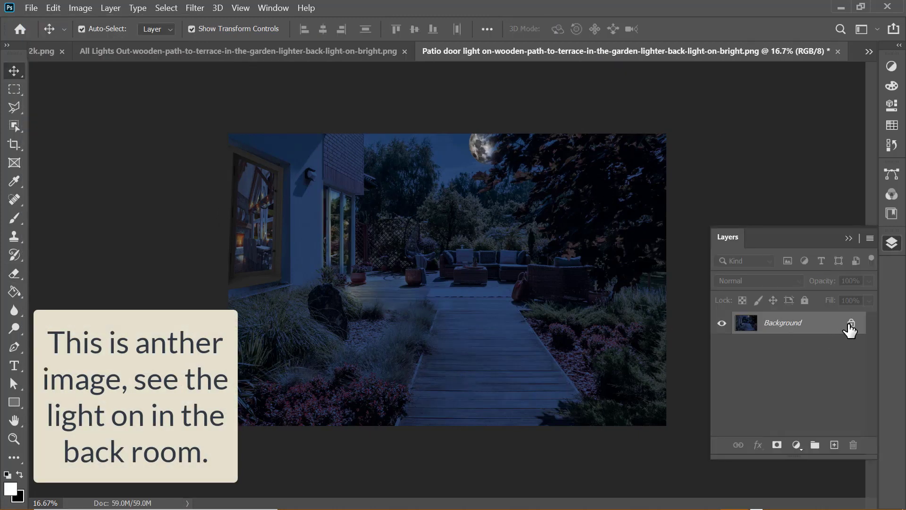
{"action": "left_click", "coordinate": [851, 324]}
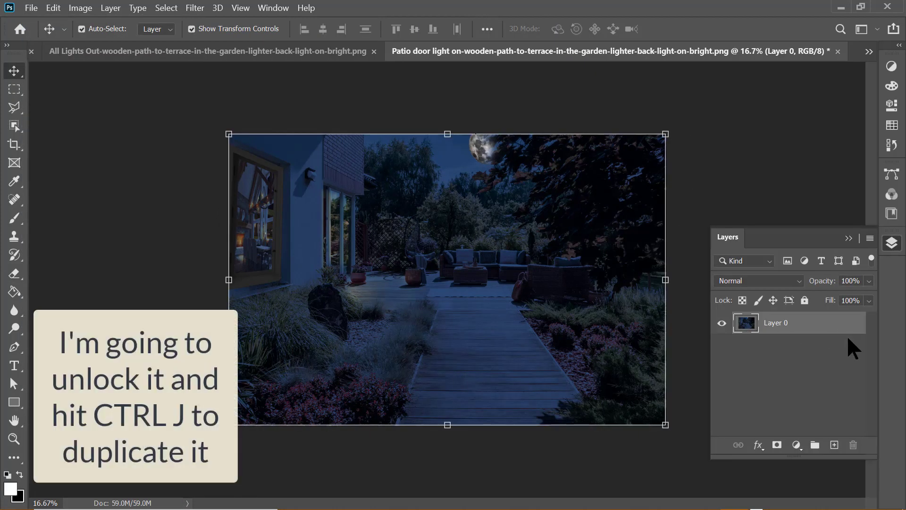
{"action": "key", "text": "ctrl+j"}
{"action": "key", "text": "ctrl+t"}
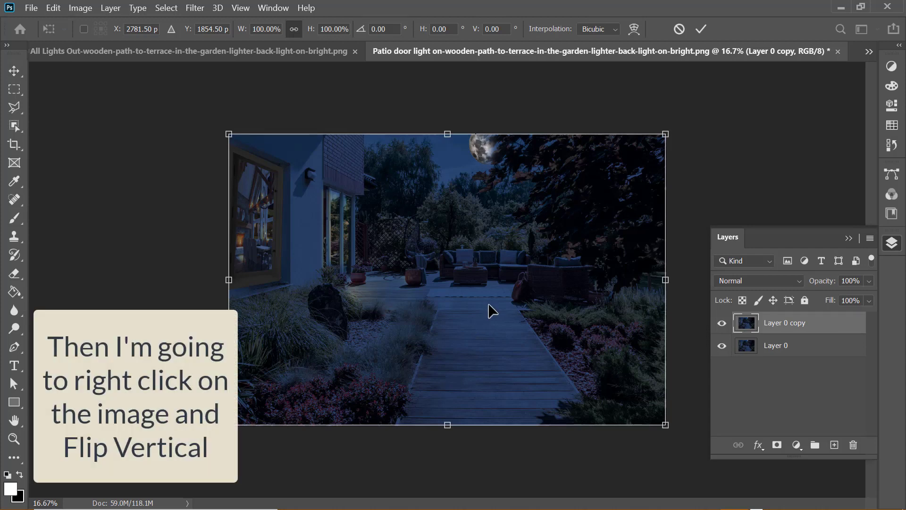
{"action": "right_click", "coordinate": [488, 310]}
{"action": "left_click", "coordinate": [501, 296]}
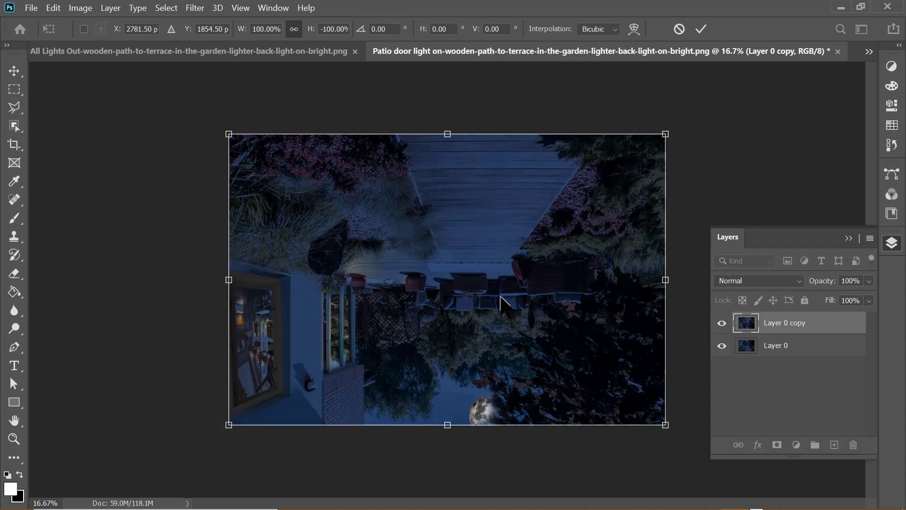
{"action": "key", "text": "Return"}
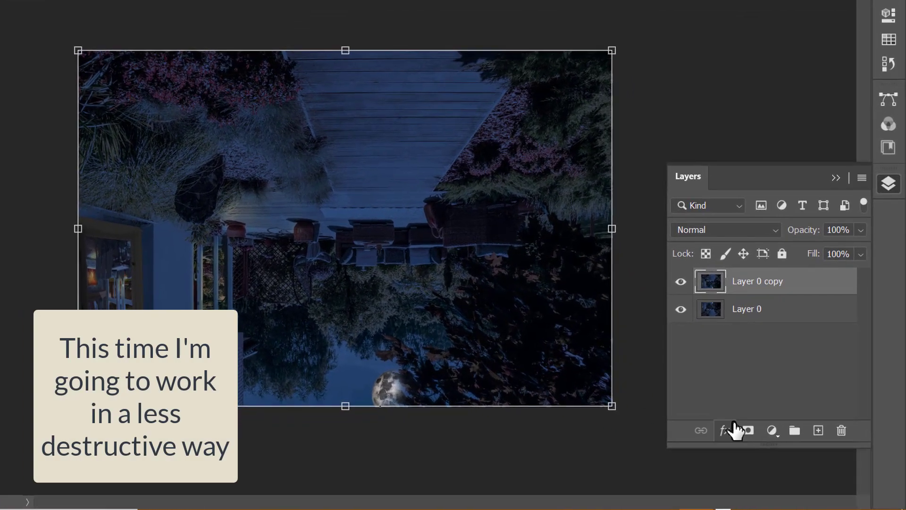
- Add a layer mask to the flipped copy and paint black over the upper wall and trees
{"action": "left_click", "coordinate": [767, 439]}
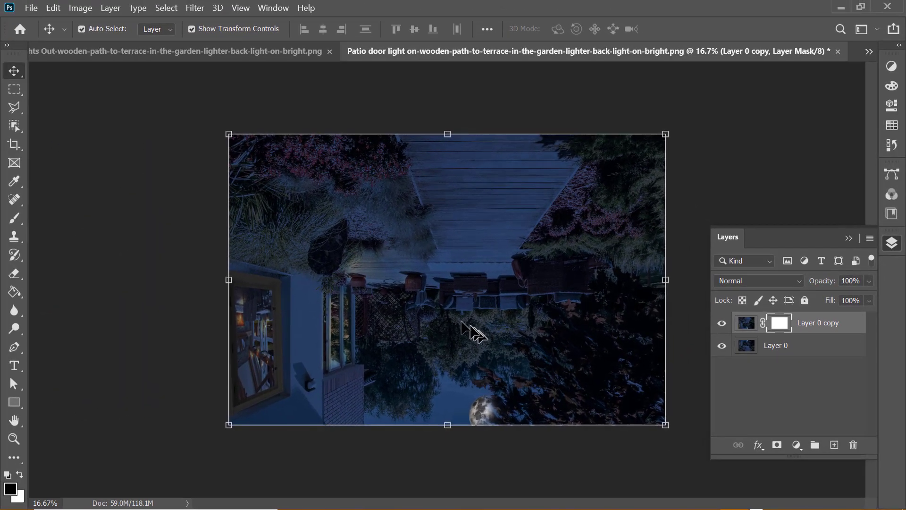
{"action": "key", "text": "b"}
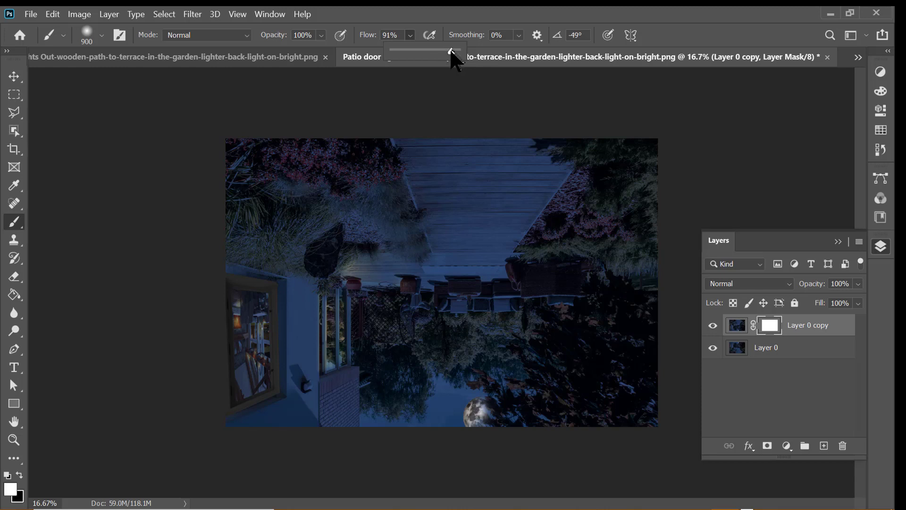
{"action": "left_click", "coordinate": [431, 127]}
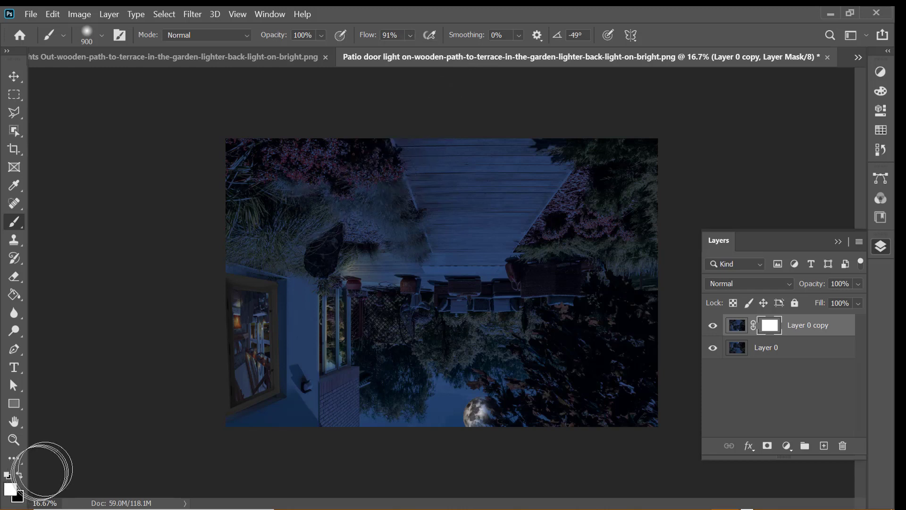
{"action": "key", "text": "x"}
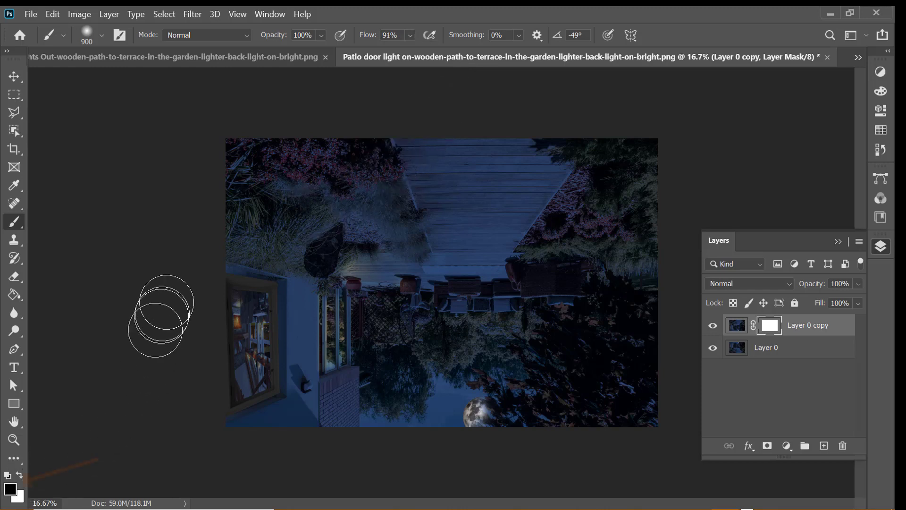
{"action": "key", "text": "x"}
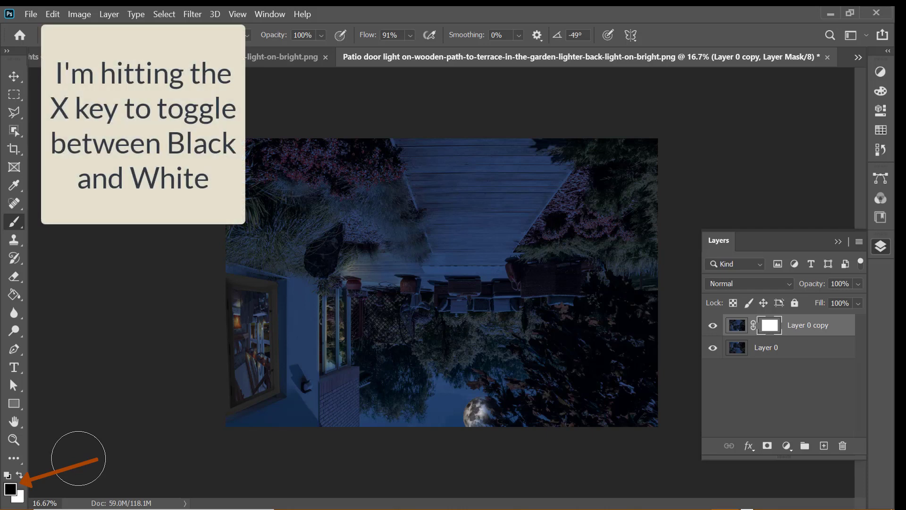
{"action": "key", "text": "x"}
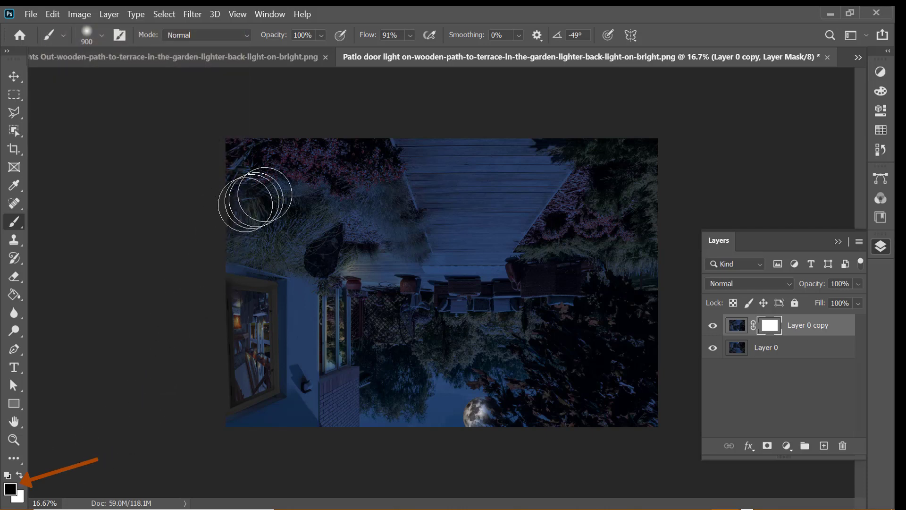
{"action": "mouse_move", "coordinate": [255, 200]}
{"action": "left_mouse_down"}
{"action": "mouse_move", "coordinate": [415, 151]}
{"action": "mouse_move", "coordinate": [237, 152]}
{"action": "left_mouse_up"}
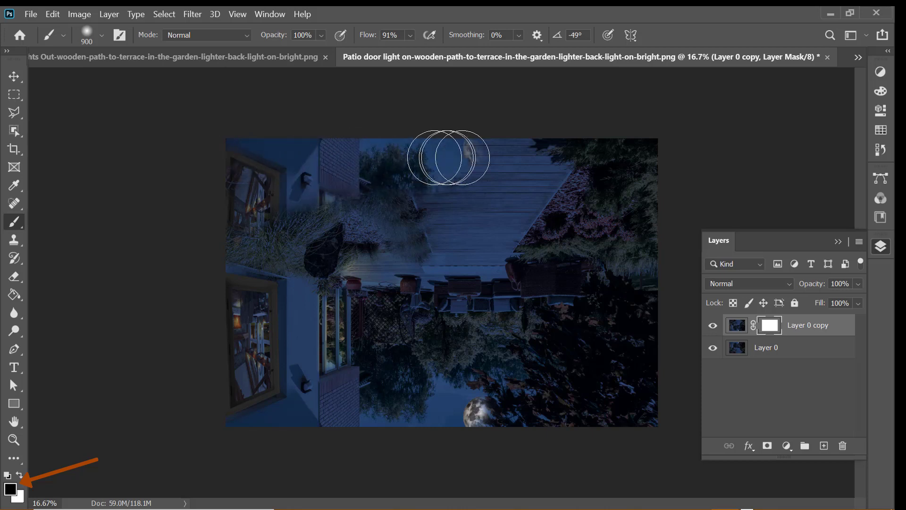
{"action": "mouse_move", "coordinate": [449, 157]}
{"action": "left_mouse_down"}
{"action": "mouse_move", "coordinate": [613, 159]}
{"action": "mouse_move", "coordinate": [567, 184]}
{"action": "mouse_move", "coordinate": [465, 171]}
{"action": "mouse_move", "coordinate": [617, 233]}
{"action": "mouse_move", "coordinate": [642, 284]}
{"action": "mouse_move", "coordinate": [620, 405]}
{"action": "mouse_move", "coordinate": [637, 363]}
{"action": "mouse_move", "coordinate": [627, 222]}
{"action": "mouse_move", "coordinate": [568, 361]}
{"action": "mouse_move", "coordinate": [469, 439]}
{"action": "mouse_move", "coordinate": [567, 304]}
{"action": "mouse_move", "coordinate": [556, 350]}
{"action": "left_mouse_up"}
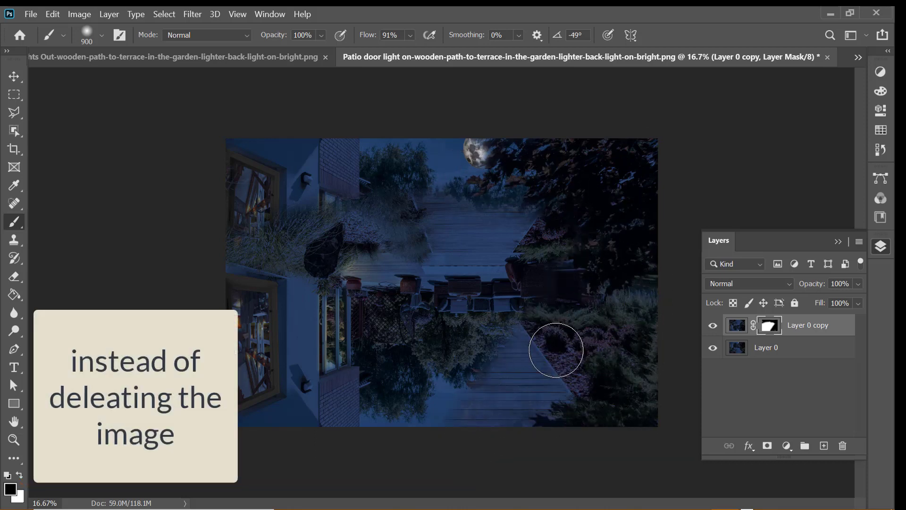
- With a larger brush, paint the mask so the reflection shows only across the lower deck
{"action": "key", "text": "bracketright"}
{"action": "key", "text": "bracketright"}
{"action": "key", "text": "bracketright"}
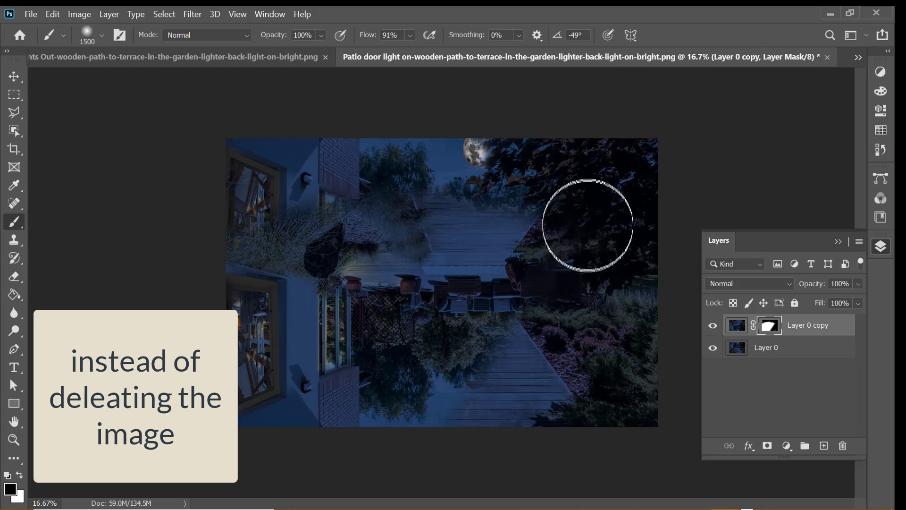
{"action": "mouse_move", "coordinate": [587, 227]}
{"action": "left_mouse_down"}
{"action": "mouse_move", "coordinate": [443, 271]}
{"action": "mouse_move", "coordinate": [453, 243]}
{"action": "mouse_move", "coordinate": [435, 227]}
{"action": "mouse_move", "coordinate": [284, 262]}
{"action": "mouse_move", "coordinate": [392, 275]}
{"action": "mouse_move", "coordinate": [277, 300]}
{"action": "left_mouse_up"}
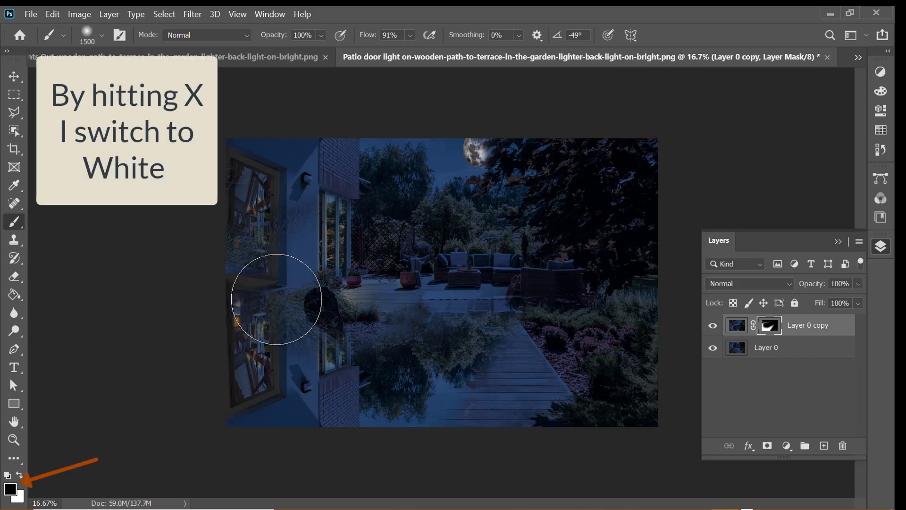
{"action": "mouse_move", "coordinate": [277, 299]}
{"action": "left_mouse_down"}
{"action": "mouse_move", "coordinate": [405, 283]}
{"action": "mouse_move", "coordinate": [466, 263]}
{"action": "mouse_move", "coordinate": [253, 223]}
{"action": "mouse_move", "coordinate": [557, 234]}
{"action": "mouse_move", "coordinate": [486, 239]}
{"action": "mouse_move", "coordinate": [476, 410]}
{"action": "mouse_move", "coordinate": [604, 425]}
{"action": "left_mouse_up"}
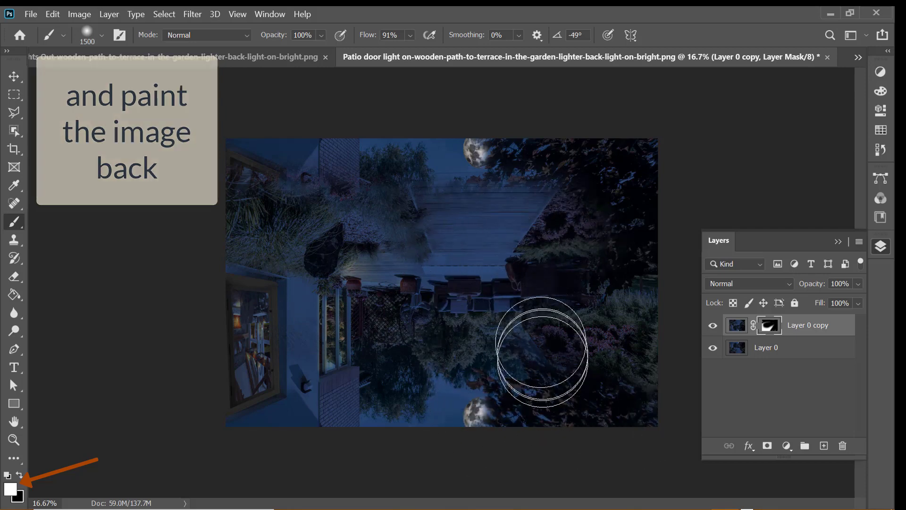
{"action": "key", "text": "x"}
{"action": "mouse_move", "coordinate": [533, 304]}
{"action": "left_mouse_down"}
{"action": "mouse_move", "coordinate": [547, 273]}
{"action": "mouse_move", "coordinate": [535, 203]}
{"action": "mouse_move", "coordinate": [576, 410]}
{"action": "left_mouse_up"}
{"action": "mouse_move", "coordinate": [551, 158]}
{"action": "left_mouse_down"}
{"action": "mouse_move", "coordinate": [334, 178]}
{"action": "mouse_move", "coordinate": [237, 203]}
{"action": "mouse_move", "coordinate": [496, 222]}
{"action": "mouse_move", "coordinate": [496, 243]}
{"action": "mouse_move", "coordinate": [536, 284]}
{"action": "mouse_move", "coordinate": [536, 404]}
{"action": "mouse_move", "coordinate": [382, 439]}
{"action": "left_mouse_up"}
- Shift the reflection copy slightly right and trim its left, right and lower mask edges at full flow
{"action": "key", "text": "v"}
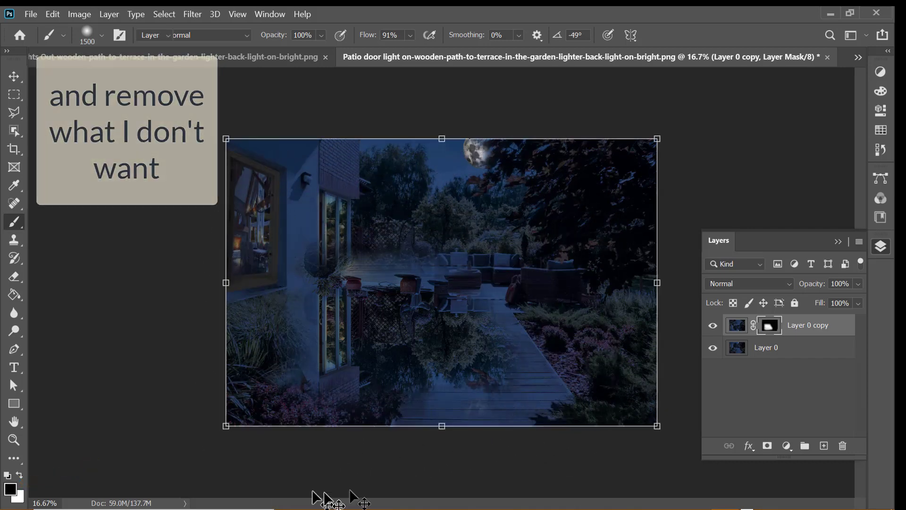
{"action": "left_click_drag", "start_coordinate": [345, 333], "coordinate": [371, 333]}
{"action": "left_click", "coordinate": [714, 348]}
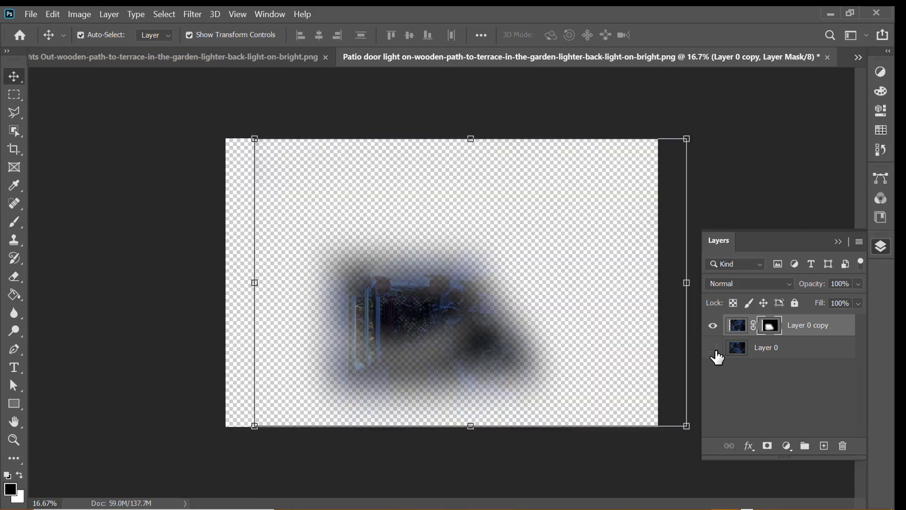
{"action": "key", "text": "b"}
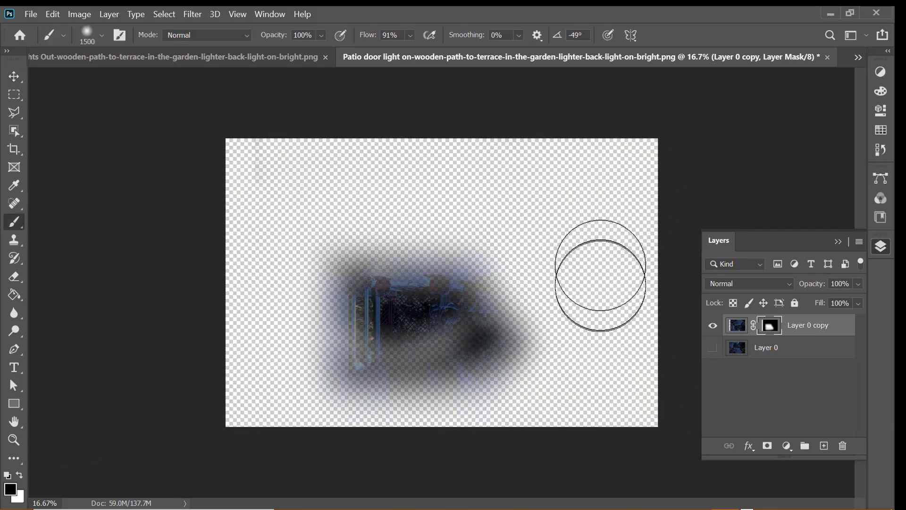
{"action": "left_click_drag", "start_coordinate": [367, 35], "coordinate": [425, 49]}
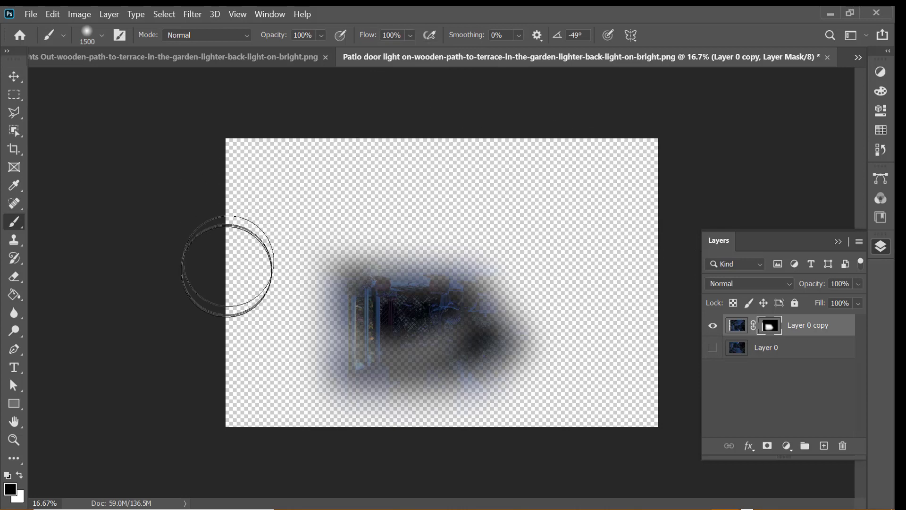
{"action": "left_click_drag", "start_coordinate": [226, 263], "coordinate": [261, 373]}
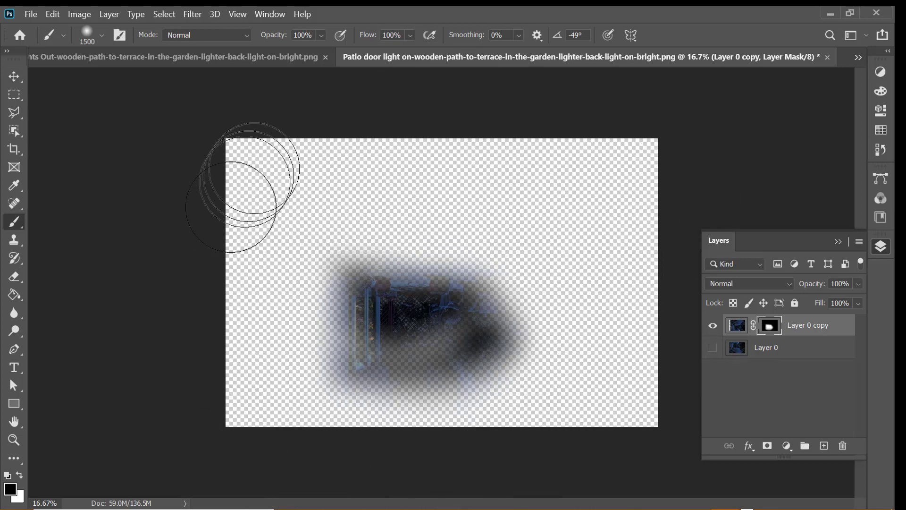
{"action": "left_click_drag", "start_coordinate": [564, 327], "coordinate": [530, 354]}
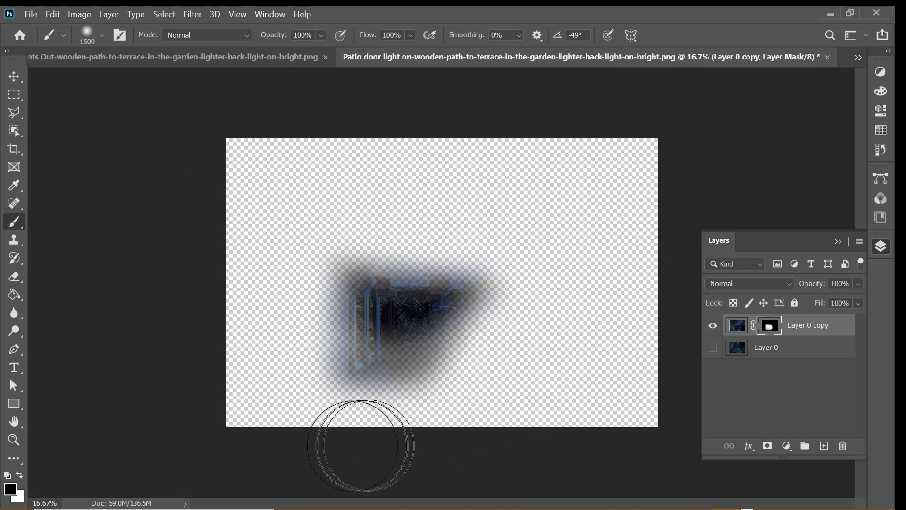
{"action": "left_click", "coordinate": [713, 347]}
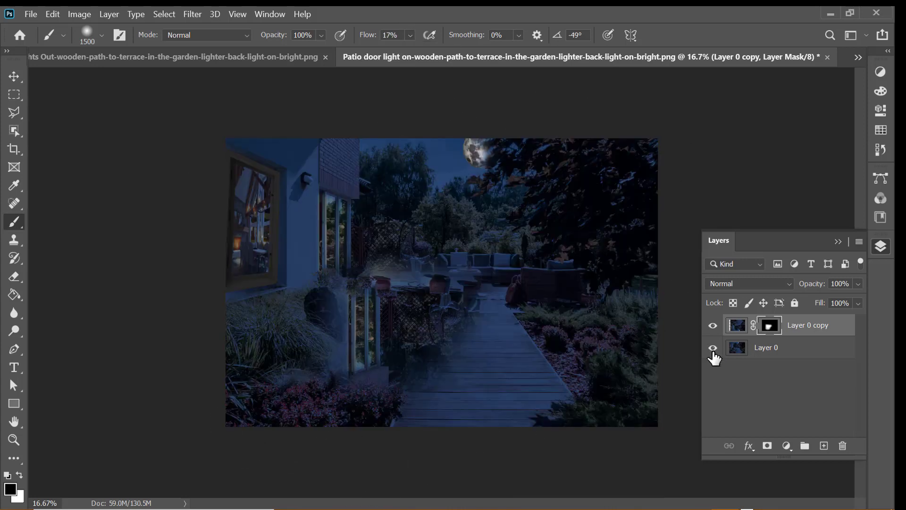
- Distort the reflection copy by pulling its corners and edges so it slants across the deck
{"action": "key", "text": "v"}
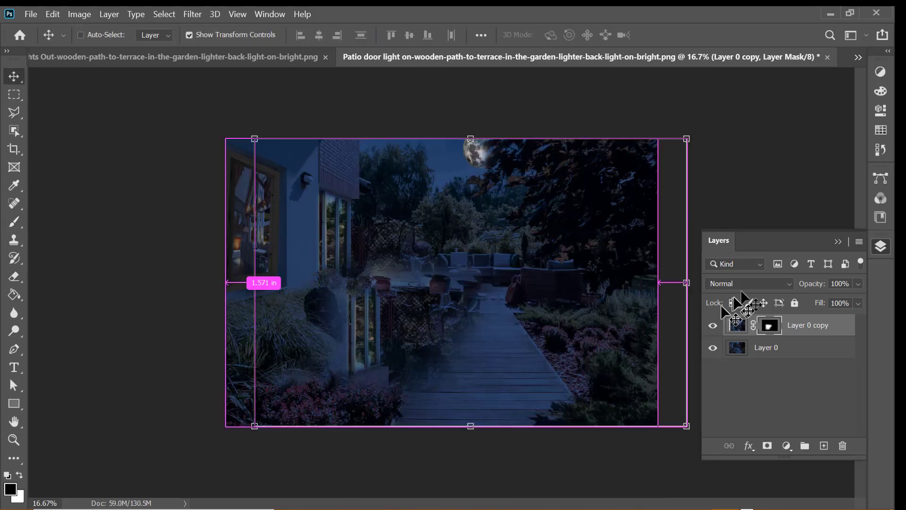
{"action": "left_click", "coordinate": [881, 246]}
{"action": "left_click_drag", "start_coordinate": [470, 427], "coordinate": [539, 416]}
{"action": "left_click_drag", "start_coordinate": [254, 139], "coordinate": [203, 171]}
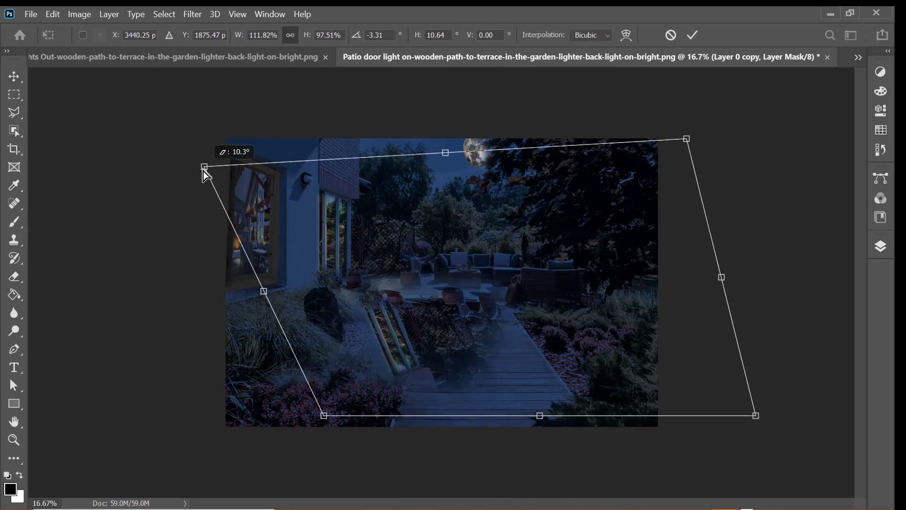
{"action": "left_click_drag", "start_coordinate": [687, 140], "coordinate": [613, 103]}
{"action": "left_click_drag", "start_coordinate": [685, 259], "coordinate": [738, 246]}
{"action": "mouse_move", "coordinate": [789, 362]}
{"action": "left_mouse_down"}
{"action": "mouse_move", "coordinate": [801, 304]}
{"action": "mouse_move", "coordinate": [782, 305]}
{"action": "left_mouse_up"}
{"action": "left_click_drag", "start_coordinate": [324, 416], "coordinate": [425, 445]}
{"action": "left_click_drag", "start_coordinate": [425, 111], "coordinate": [307, 163]}
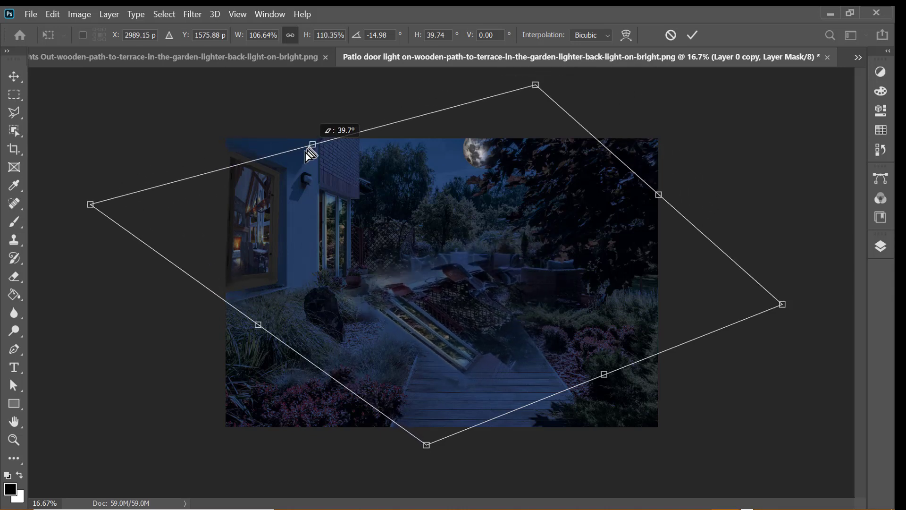
{"action": "left_click_drag", "start_coordinate": [782, 305], "coordinate": [750, 222]}
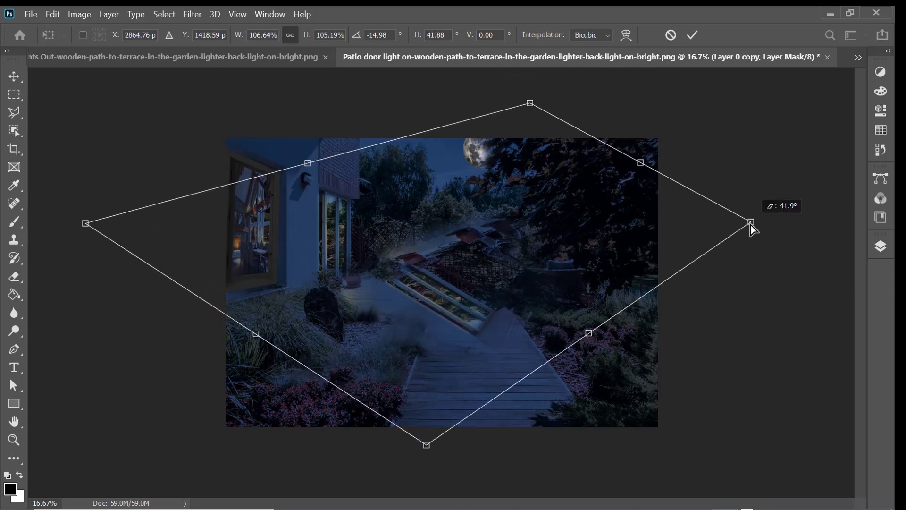
{"action": "left_click_drag", "start_coordinate": [426, 444], "coordinate": [551, 433]}
{"action": "left_click_drag", "start_coordinate": [530, 102], "coordinate": [373, 131]}
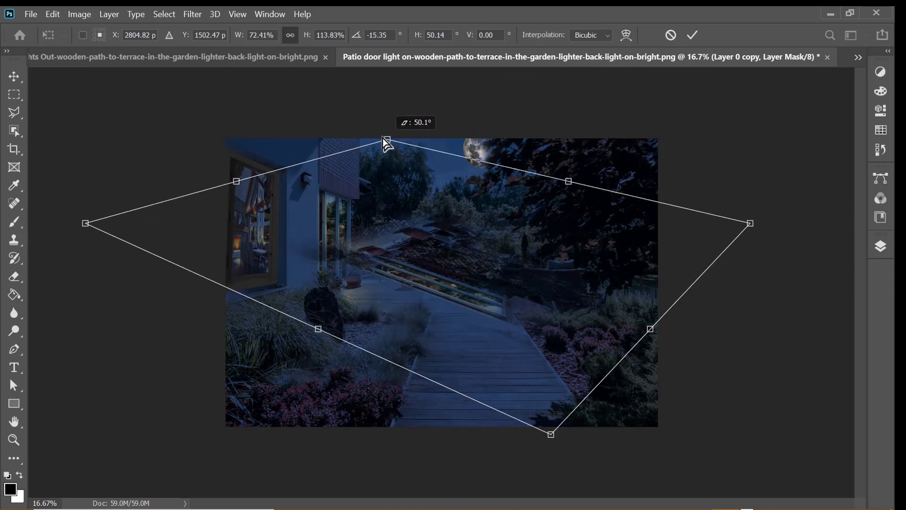
- Refine the distortion's corners and edges so the reflection follows the path
{"action": "mouse_move", "coordinate": [78, 230]}
{"action": "left_mouse_down"}
{"action": "mouse_move", "coordinate": [79, 285]}
{"action": "mouse_move", "coordinate": [53, 293]}
{"action": "left_mouse_up"}
{"action": "left_click_drag", "start_coordinate": [562, 177], "coordinate": [522, 182]}
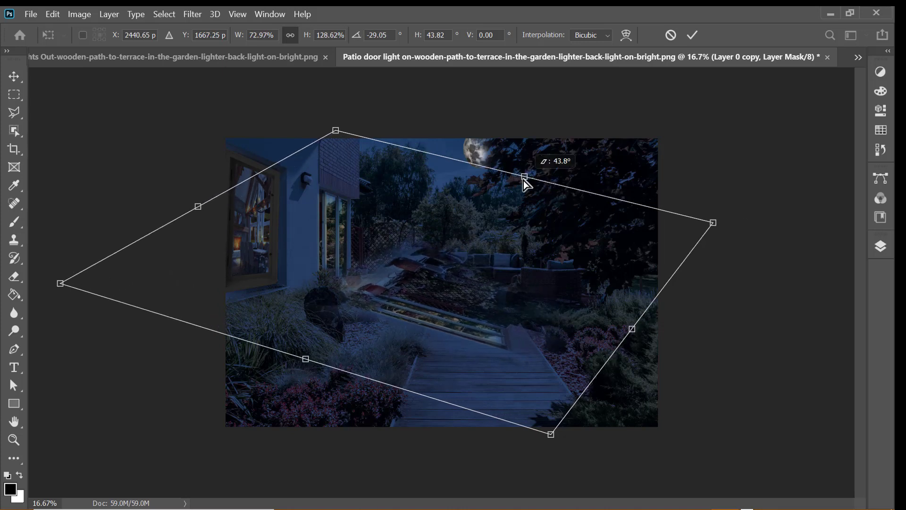
{"action": "mouse_move", "coordinate": [698, 220]}
{"action": "left_mouse_down"}
{"action": "mouse_move", "coordinate": [656, 184]}
{"action": "mouse_move", "coordinate": [662, 207]}
{"action": "left_mouse_up"}
{"action": "left_click_drag", "start_coordinate": [551, 433], "coordinate": [578, 391]}
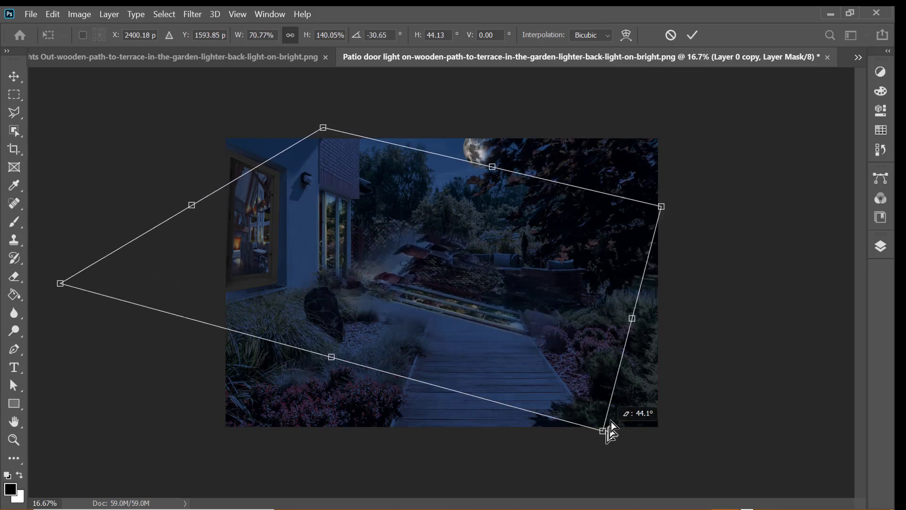
{"action": "mouse_move", "coordinate": [323, 128]}
{"action": "left_mouse_down"}
{"action": "mouse_move", "coordinate": [266, 142]}
{"action": "mouse_move", "coordinate": [304, 166]}
{"action": "left_mouse_up"}
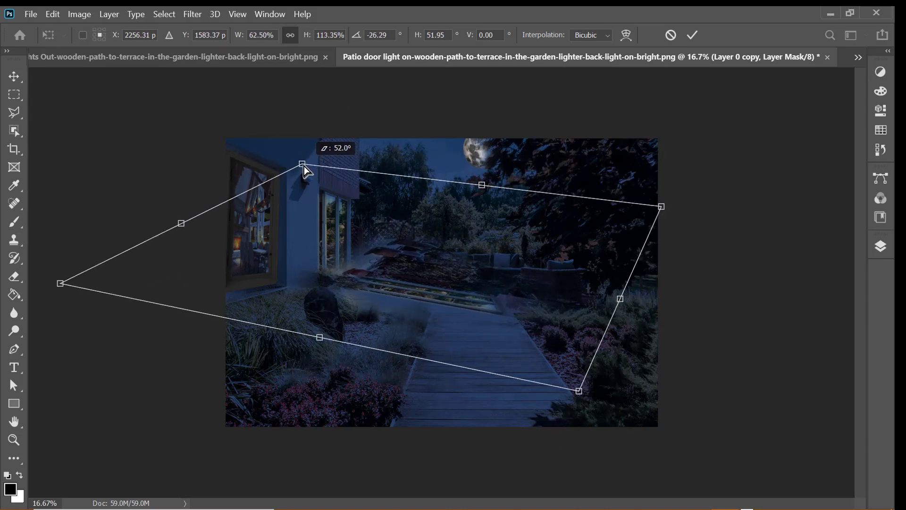
{"action": "left_click_drag", "start_coordinate": [331, 355], "coordinate": [342, 373]}
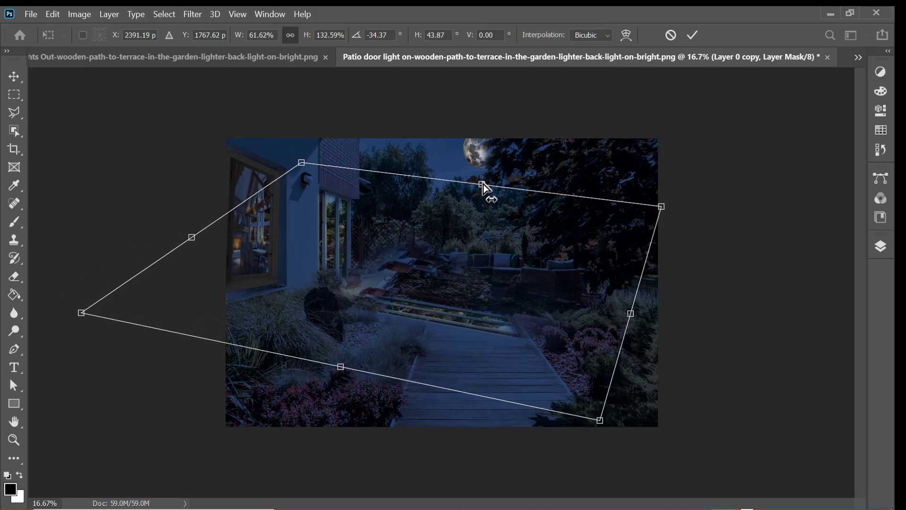
{"action": "left_click_drag", "start_coordinate": [483, 184], "coordinate": [474, 179]}
{"action": "left_click_drag", "start_coordinate": [654, 202], "coordinate": [644, 202]}
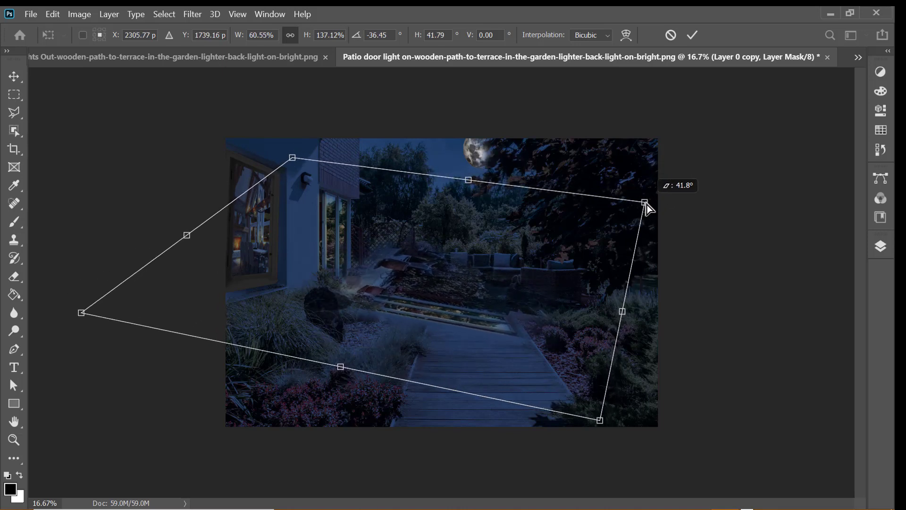
{"action": "mouse_move", "coordinate": [174, 238]}
{"action": "left_mouse_down"}
{"action": "mouse_move", "coordinate": [208, 263]}
{"action": "mouse_move", "coordinate": [196, 263]}
{"action": "left_mouse_up"}
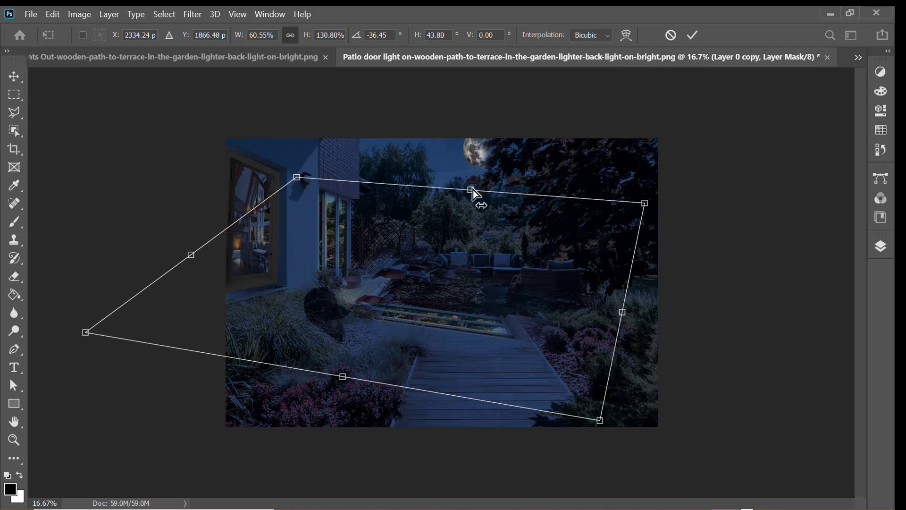
{"action": "left_click_drag", "start_coordinate": [471, 191], "coordinate": [448, 188]}
{"action": "left_click_drag", "start_coordinate": [609, 305], "coordinate": [607, 293]}
{"action": "left_click_drag", "start_coordinate": [343, 376], "coordinate": [378, 377]}
- Commit the distortion, nudge the reflection left, and paint the lit terrace back into its mask
{"action": "key", "text": "Return"}
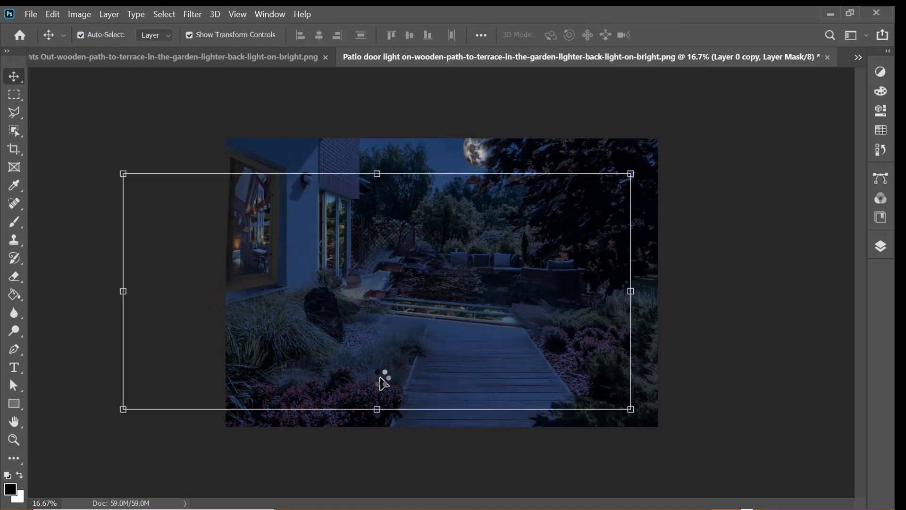
{"action": "left_click_drag", "start_coordinate": [429, 310], "coordinate": [424, 309]}
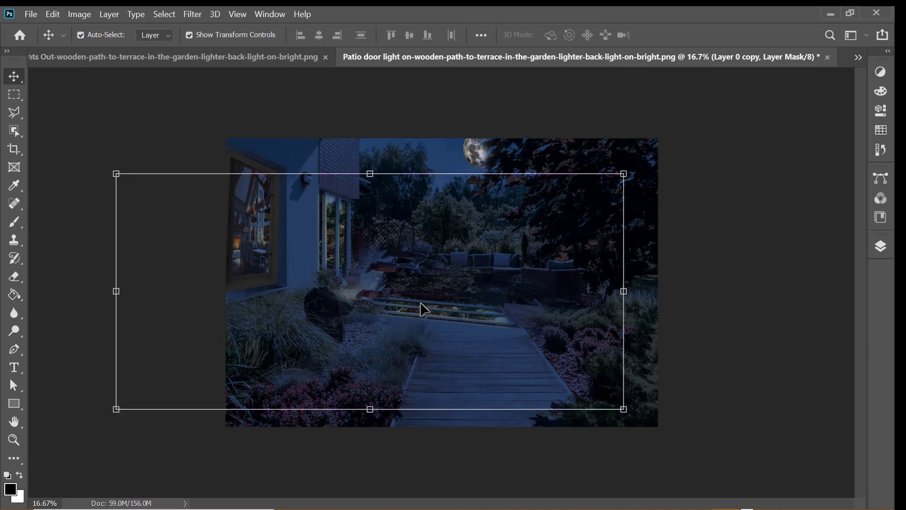
{"action": "key", "text": "b"}
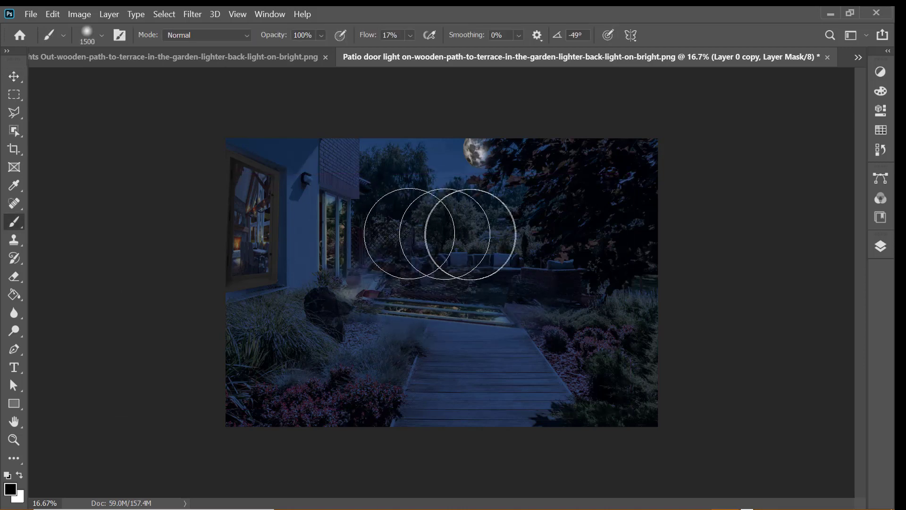
{"action": "mouse_move", "coordinate": [467, 246]}
{"action": "left_mouse_down"}
{"action": "mouse_move", "coordinate": [377, 236]}
{"action": "mouse_move", "coordinate": [491, 240]}
{"action": "left_mouse_up"}
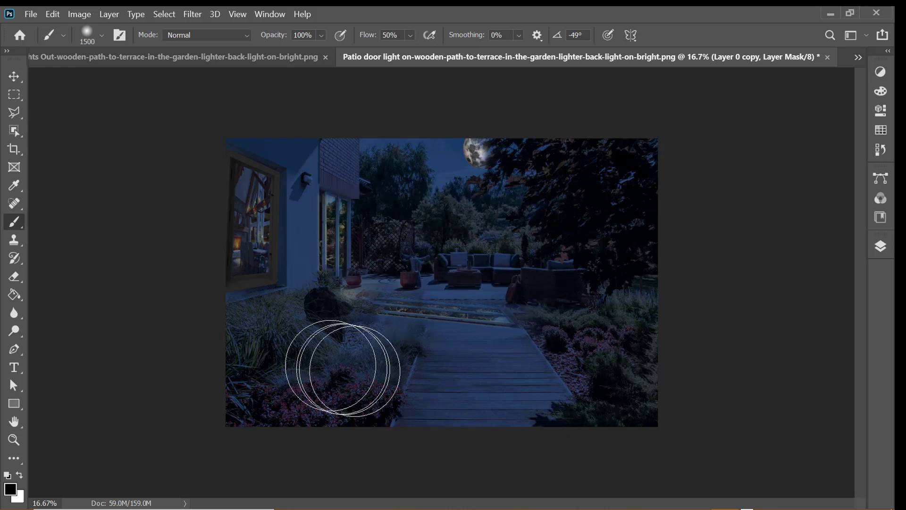
- Narrow and skew the reflection copy, align it over the wooden path, and commit
{"action": "key", "text": "v"}
{"action": "left_click_drag", "start_coordinate": [460, 320], "coordinate": [462, 318]}
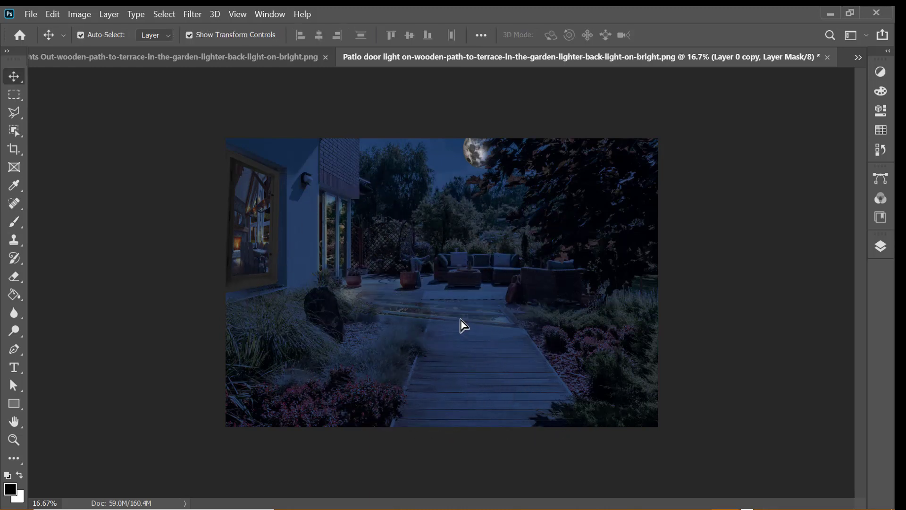
{"action": "left_click_drag", "start_coordinate": [623, 283], "coordinate": [505, 267]}
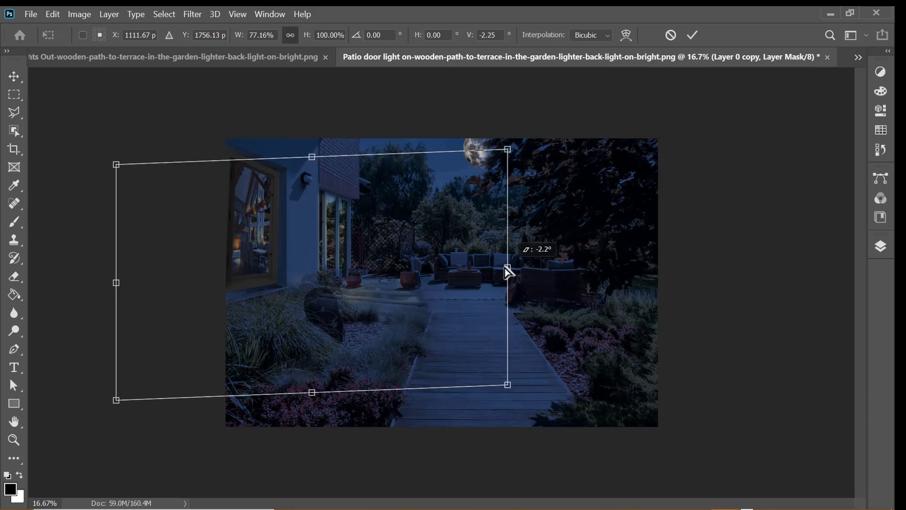
{"action": "left_click_drag", "start_coordinate": [395, 297], "coordinate": [451, 302]}
{"action": "left_click_drag", "start_coordinate": [560, 274], "coordinate": [516, 273]}
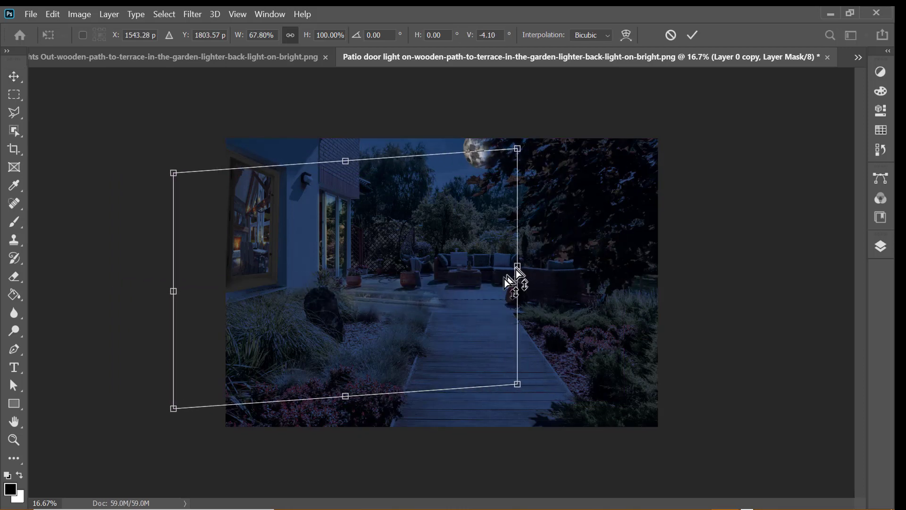
{"action": "left_click_drag", "start_coordinate": [412, 303], "coordinate": [436, 303]}
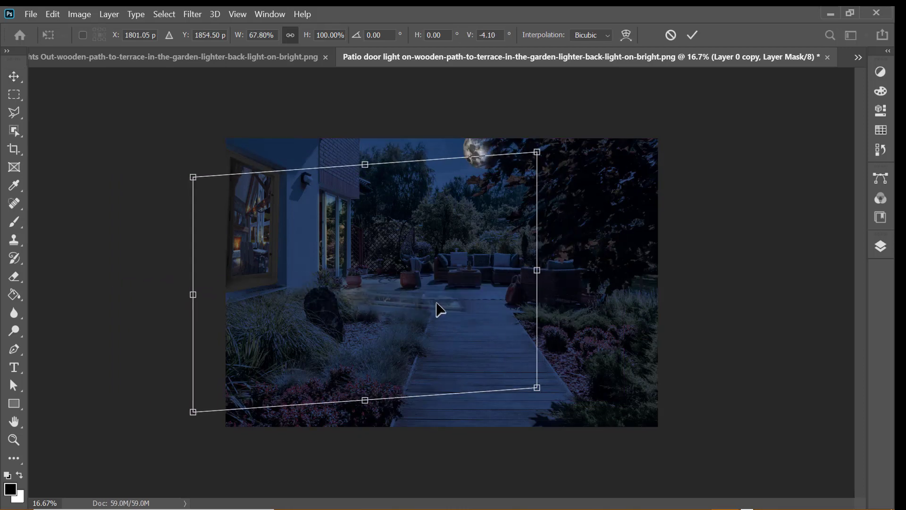
{"action": "left_click_drag", "start_coordinate": [537, 271], "coordinate": [511, 272]}
{"action": "left_click_drag", "start_coordinate": [411, 313], "coordinate": [423, 308]}
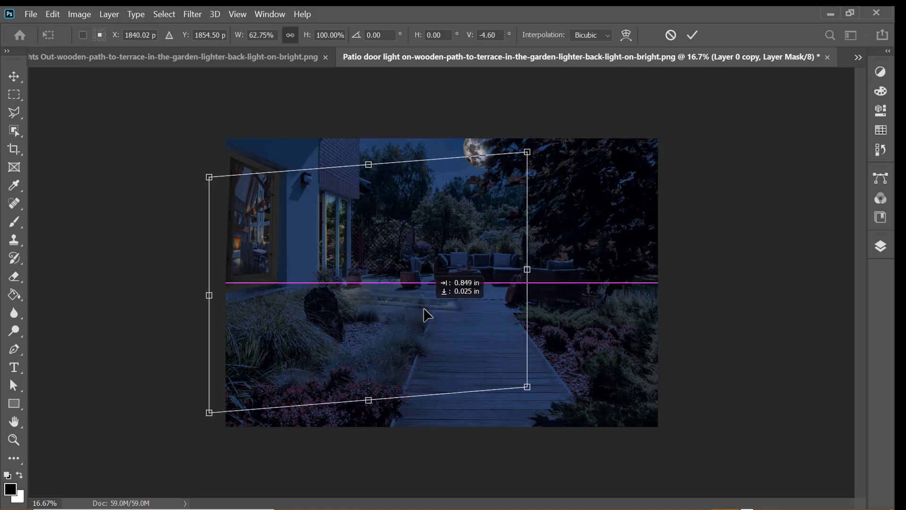
{"action": "key", "text": "Return"}
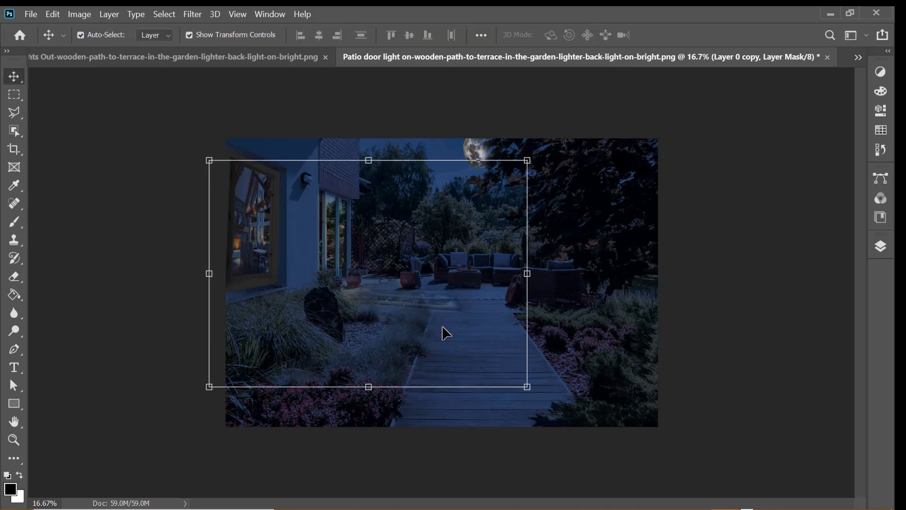
{"action": "left_click", "coordinate": [881, 246]}
- Softly paint the reflection copy's mask around the terrace with a 10% flow brush
{"action": "left_click", "coordinate": [713, 348]}
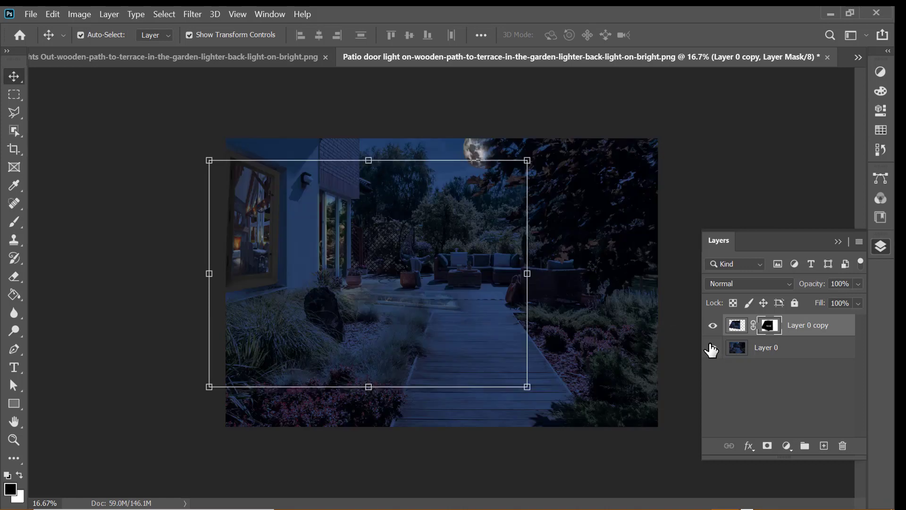
{"action": "left_click", "coordinate": [677, 339]}
{"action": "key", "text": "b"}
{"action": "key", "text": "x"}
{"action": "left_click", "coordinate": [769, 325]}
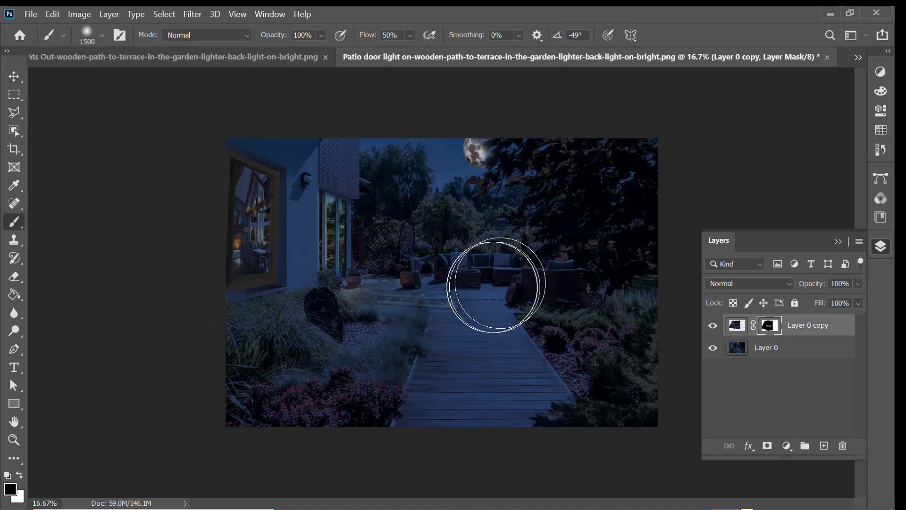
{"action": "key", "text": "x"}
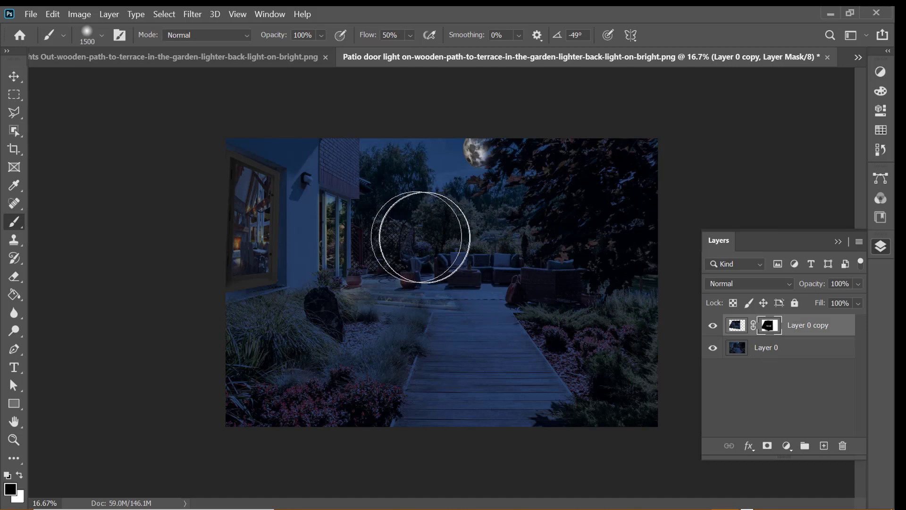
{"action": "mouse_move", "coordinate": [421, 241]}
{"action": "left_mouse_down"}
{"action": "mouse_move", "coordinate": [402, 236]}
{"action": "mouse_move", "coordinate": [506, 354]}
{"action": "mouse_move", "coordinate": [380, 362]}
{"action": "mouse_move", "coordinate": [374, 293]}
{"action": "mouse_move", "coordinate": [393, 303]}
{"action": "mouse_move", "coordinate": [482, 277]}
{"action": "left_mouse_up"}
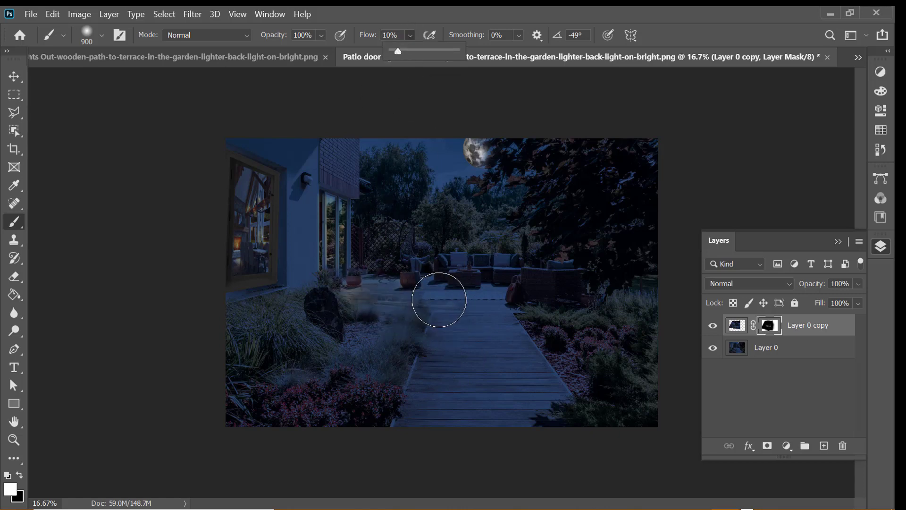
{"action": "left_click", "coordinate": [439, 300]}
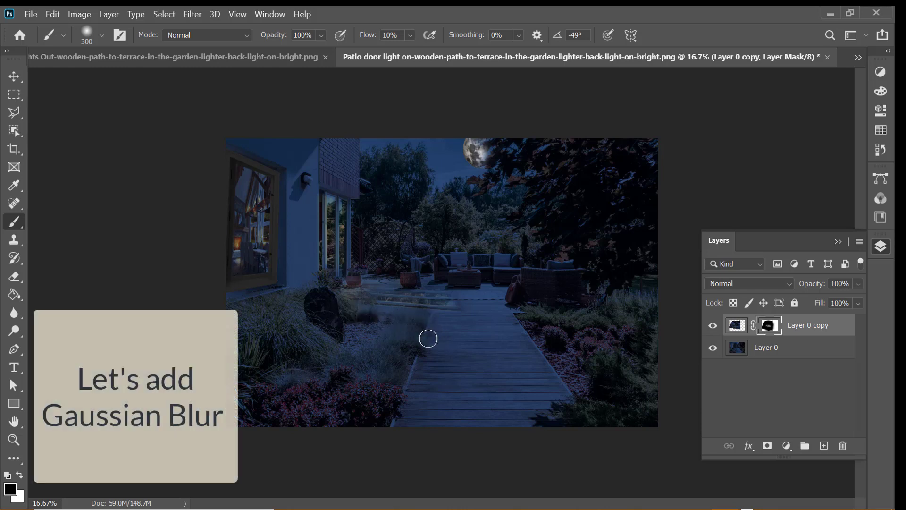
{"action": "key", "text": "x"}
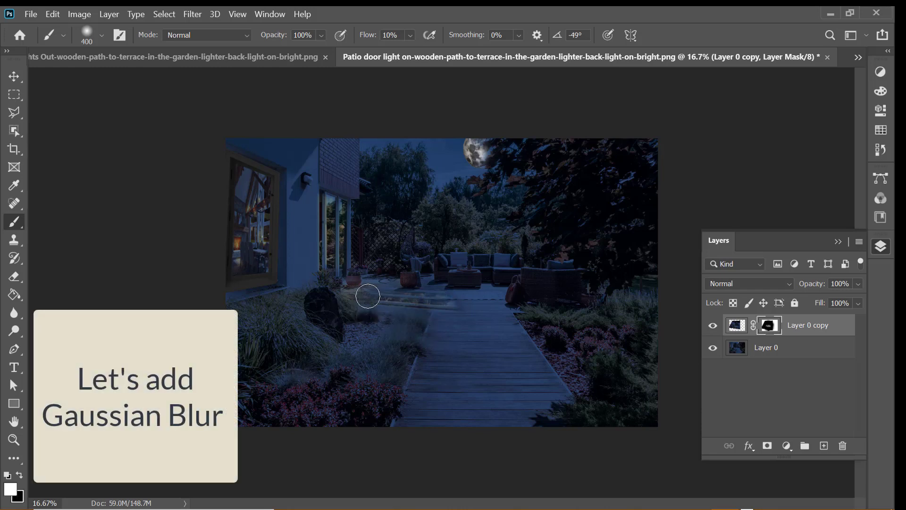
- Apply a 12.5-pixel Gaussian Blur to the reflection copy
{"action": "left_click", "coordinate": [192, 14]}
{"action": "mouse_move", "coordinate": [200, 161]}
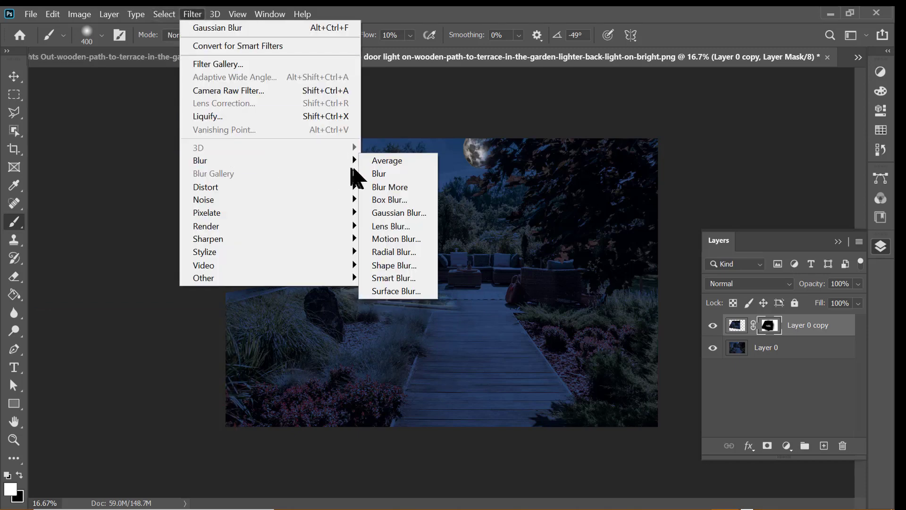
{"action": "left_click", "coordinate": [391, 211]}
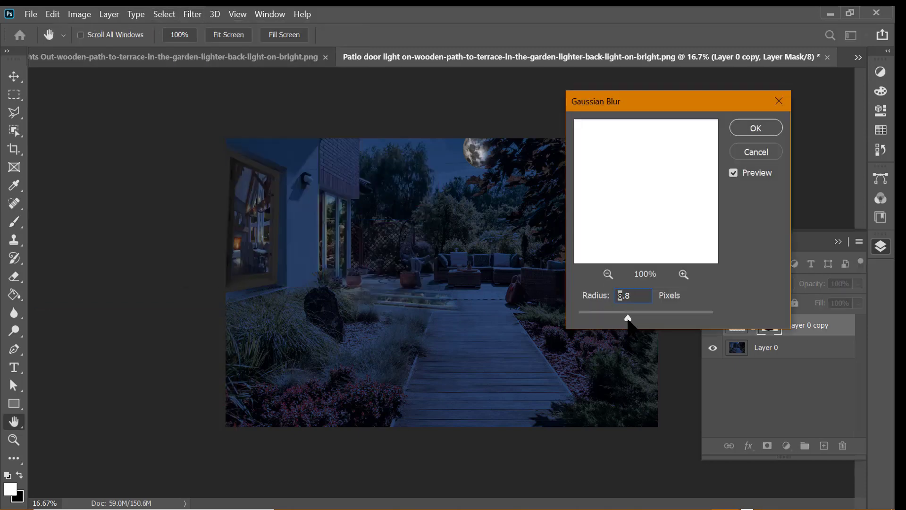
{"action": "left_click", "coordinate": [756, 127]}
{"action": "left_click", "coordinate": [192, 14]}
- Apply the Displace filter to the reflection copy using the tutorial folder's displacement map PSD
{"action": "left_click", "coordinate": [380, 186]}
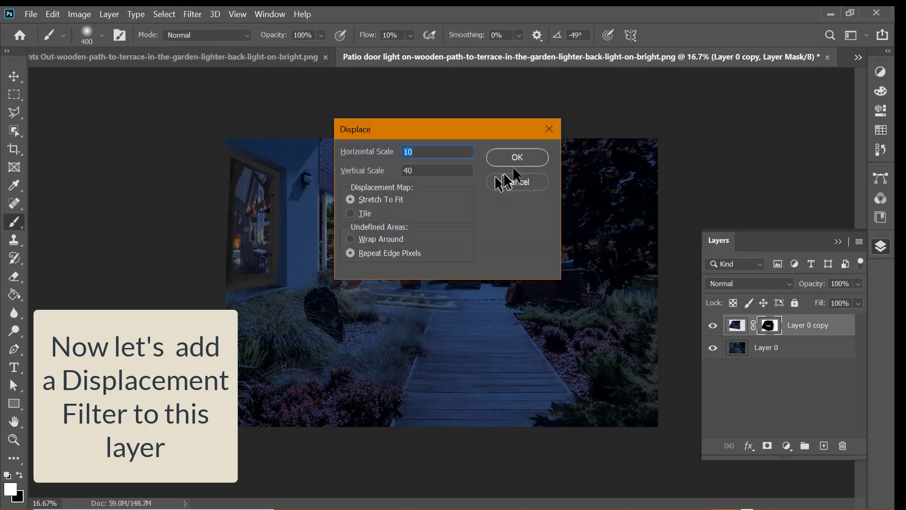
{"action": "left_click", "coordinate": [515, 157]}
{"action": "left_click", "coordinate": [229, 43]}
{"action": "double_click", "coordinate": [141, 113]}
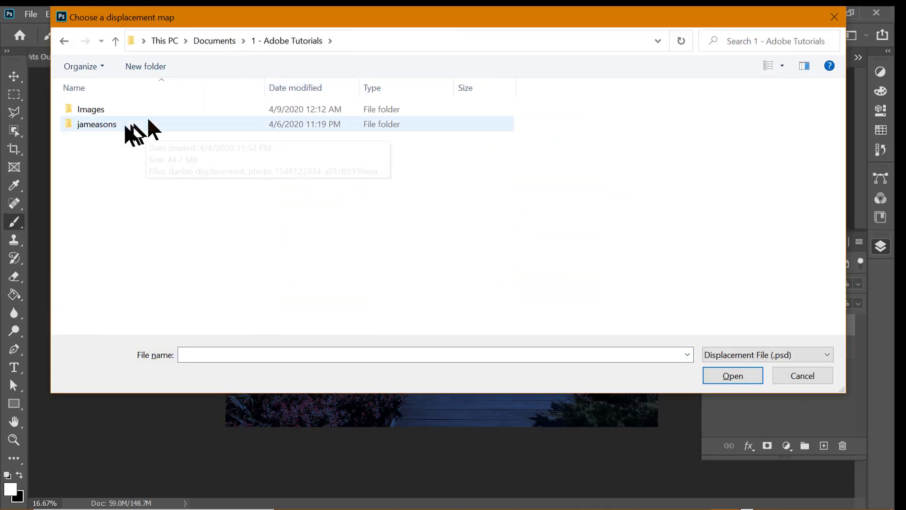
{"action": "double_click", "coordinate": [123, 113]}
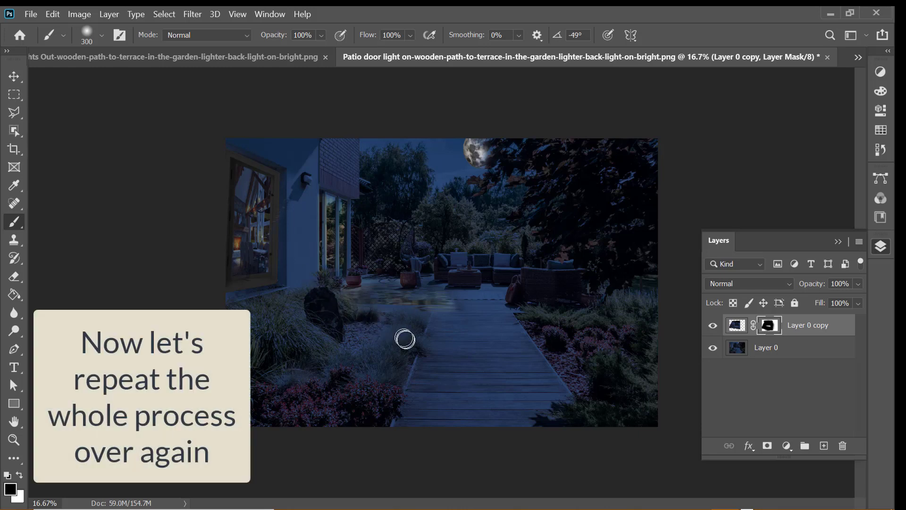
{"action": "left_click", "coordinate": [774, 348]}
- Duplicate Layer 0 into Layer 0 copy 2, flip it vertically and move it lower
{"action": "key", "text": "ctrl+j"}
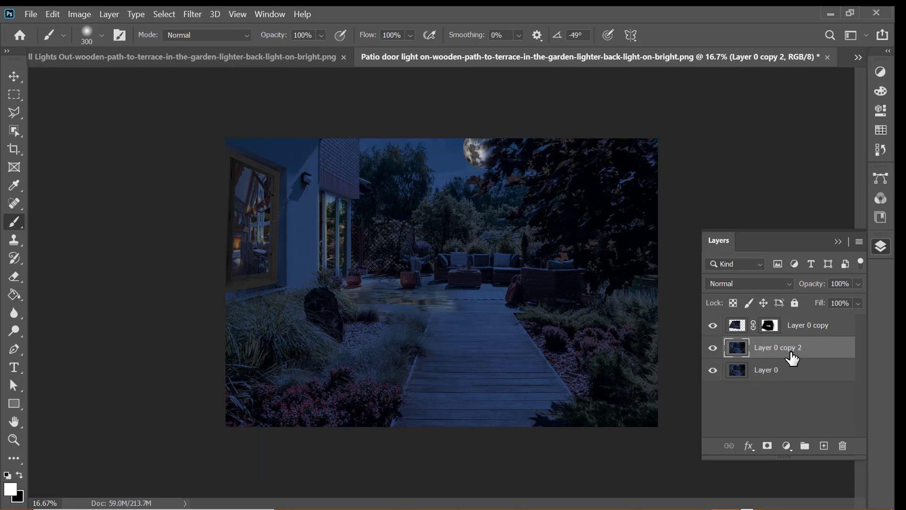
{"action": "key", "text": "ctrl+t"}
{"action": "right_click", "coordinate": [493, 300]}
{"action": "left_click", "coordinate": [506, 288]}
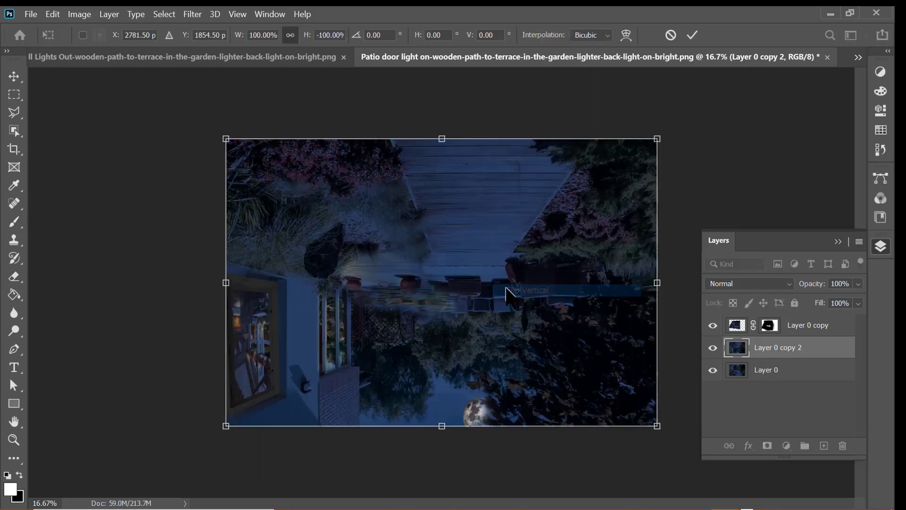
{"action": "mouse_move", "coordinate": [469, 260]}
{"action": "left_mouse_down"}
{"action": "mouse_move", "coordinate": [449, 390]}
{"action": "mouse_move", "coordinate": [486, 304]}
{"action": "mouse_move", "coordinate": [470, 279]}
{"action": "left_mouse_up"}
{"action": "key", "text": "Return"}
- Add a layer mask to Layer 0 copy 2 and paint black to leave only a reflection strip
{"action": "key", "text": "b"}
{"action": "key", "text": "x"}
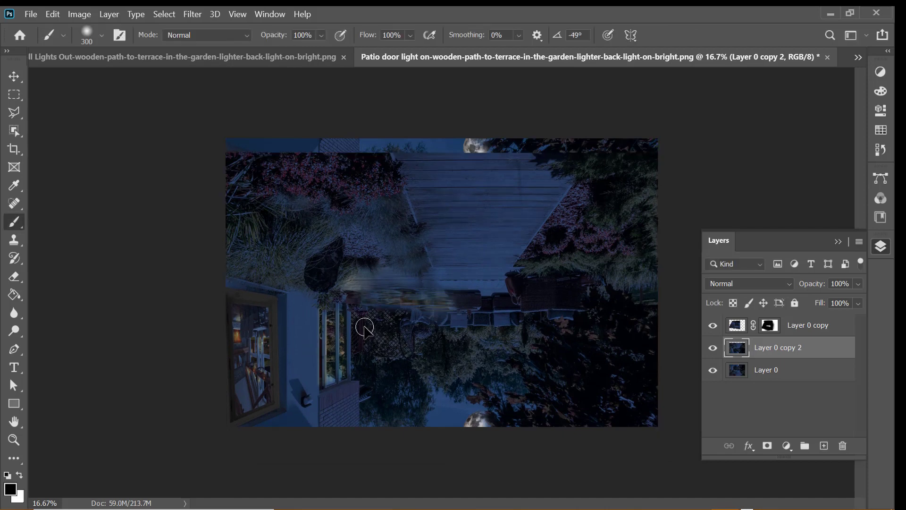
{"action": "key", "text": "bracketright"}
{"action": "key", "text": "bracketright"}
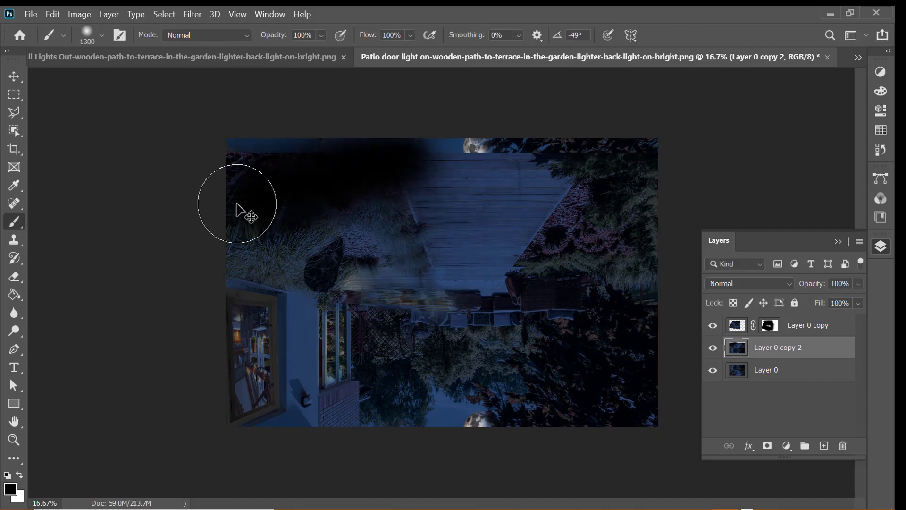
{"action": "left_click", "coordinate": [768, 455]}
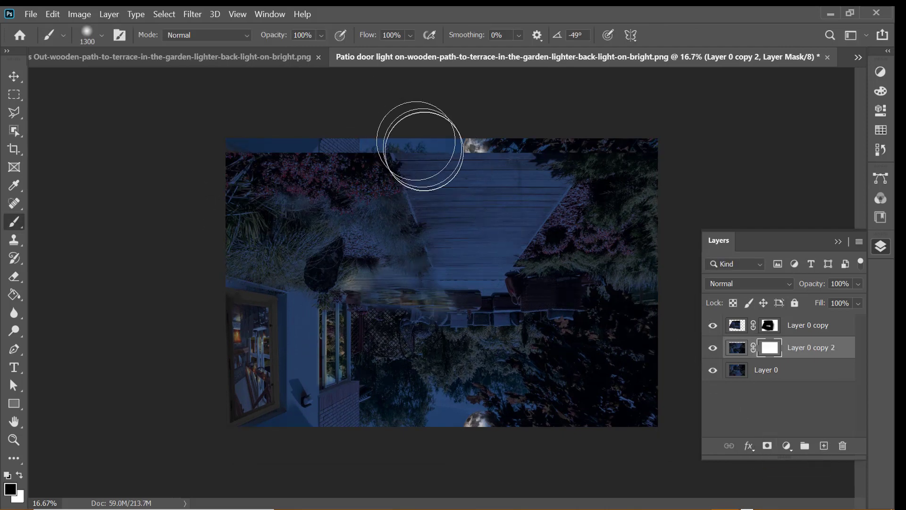
{"action": "mouse_move", "coordinate": [420, 146]}
{"action": "left_mouse_down"}
{"action": "mouse_move", "coordinate": [228, 176]}
{"action": "mouse_move", "coordinate": [617, 225]}
{"action": "mouse_move", "coordinate": [630, 297]}
{"action": "mouse_move", "coordinate": [331, 203]}
{"action": "mouse_move", "coordinate": [304, 429]}
{"action": "mouse_move", "coordinate": [646, 368]}
{"action": "mouse_move", "coordinate": [516, 384]}
{"action": "mouse_move", "coordinate": [340, 259]}
{"action": "mouse_move", "coordinate": [394, 202]}
{"action": "mouse_move", "coordinate": [600, 271]}
{"action": "mouse_move", "coordinate": [334, 303]}
{"action": "mouse_move", "coordinate": [444, 410]}
{"action": "mouse_move", "coordinate": [486, 324]}
{"action": "left_mouse_up"}
{"action": "key", "text": "v"}
{"action": "key", "text": "b"}
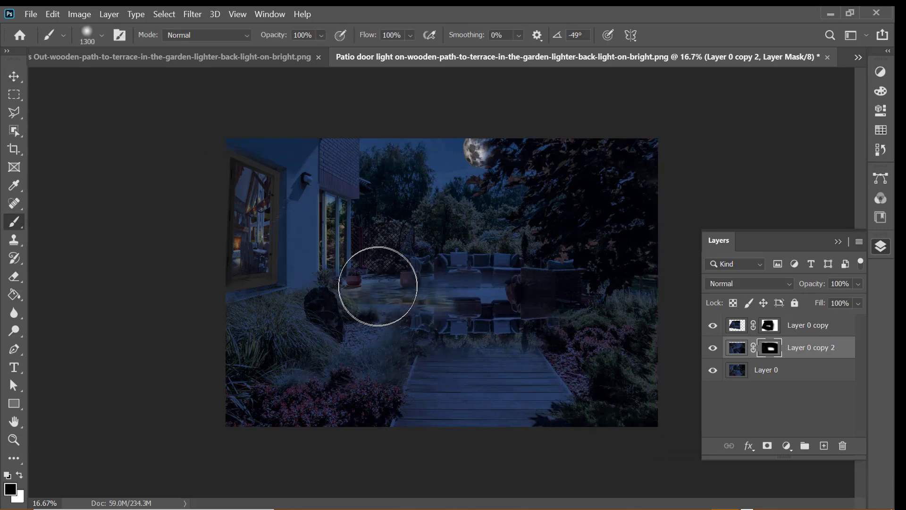
{"action": "mouse_move", "coordinate": [395, 281]}
{"action": "left_mouse_down"}
{"action": "mouse_move", "coordinate": [454, 392]}
{"action": "mouse_move", "coordinate": [500, 394]}
{"action": "left_mouse_up"}
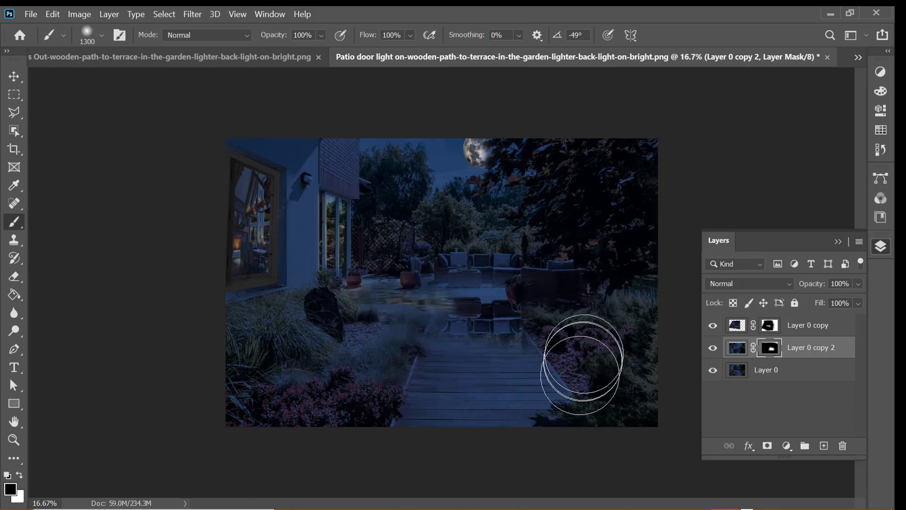
- Nudge the masked Layer 0 copy 2 upward into alignment with the path
{"action": "key", "text": "v"}
{"action": "mouse_move", "coordinate": [473, 329]}
{"action": "left_mouse_down"}
{"action": "mouse_move", "coordinate": [478, 345]}
{"action": "mouse_move", "coordinate": [477, 316]}
{"action": "left_mouse_up"}
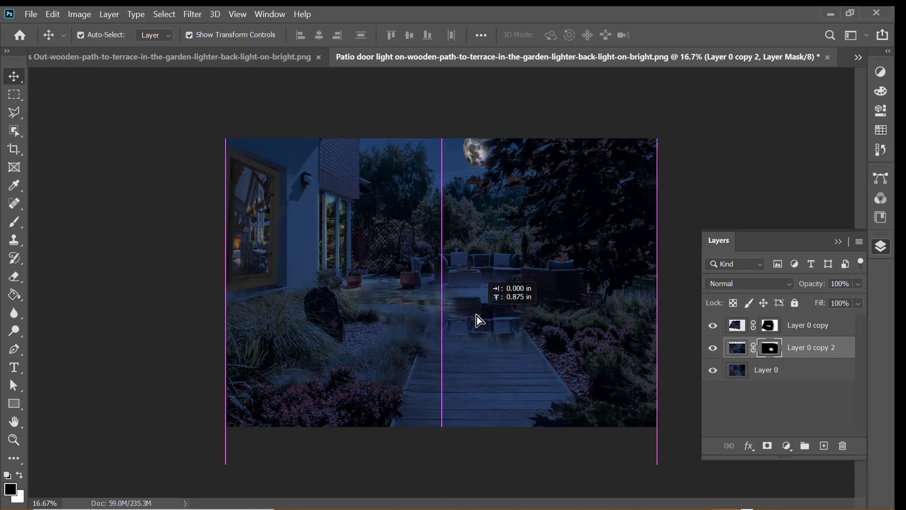
{"action": "key", "text": "b"}
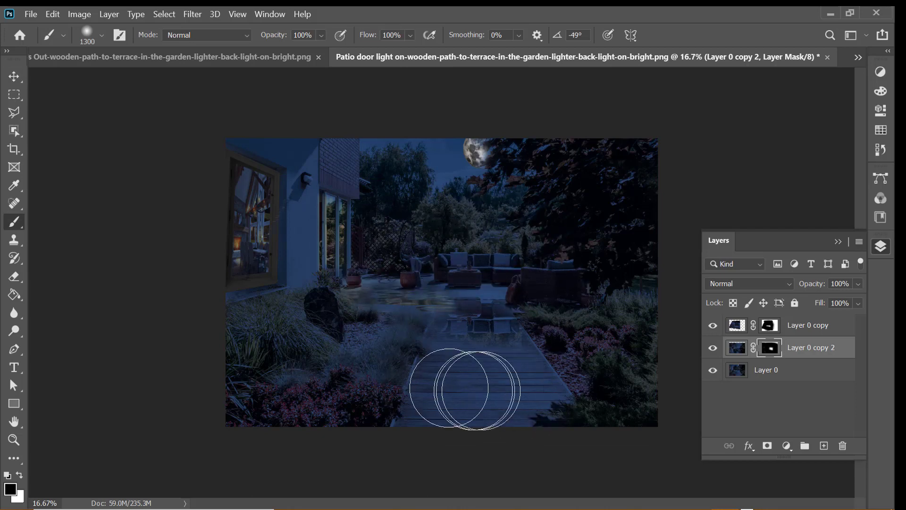
{"action": "key", "text": "v"}
{"action": "left_click_drag", "start_coordinate": [484, 312], "coordinate": [487, 316]}
{"action": "key", "text": "b"}
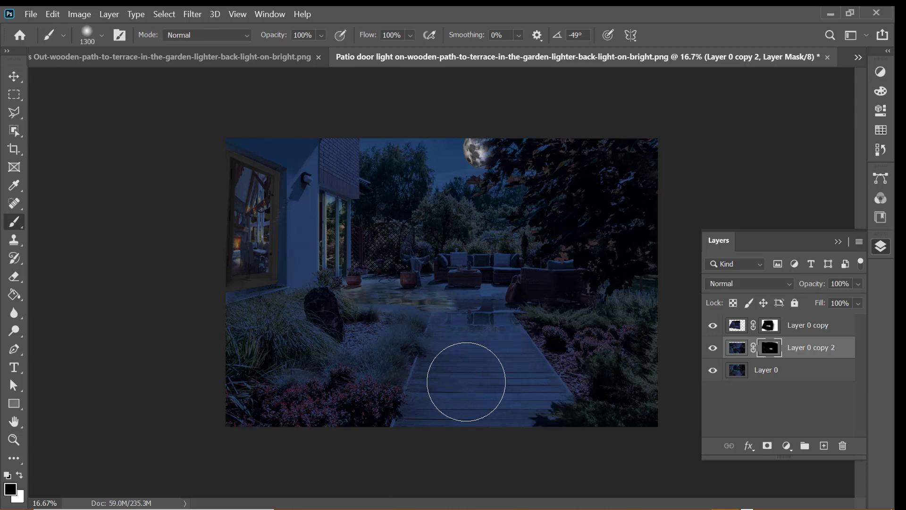
{"action": "key", "text": "v"}
{"action": "left_click_drag", "start_coordinate": [475, 310], "coordinate": [473, 308]}
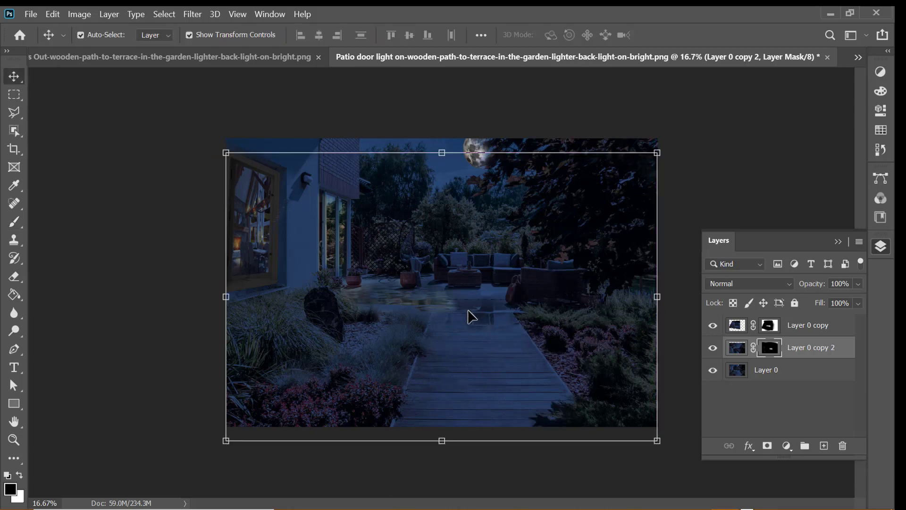
- Apply a Gaussian Blur to Layer 0 copy 2's image
{"action": "left_click", "coordinate": [737, 348]}
{"action": "left_click", "coordinate": [193, 14]}
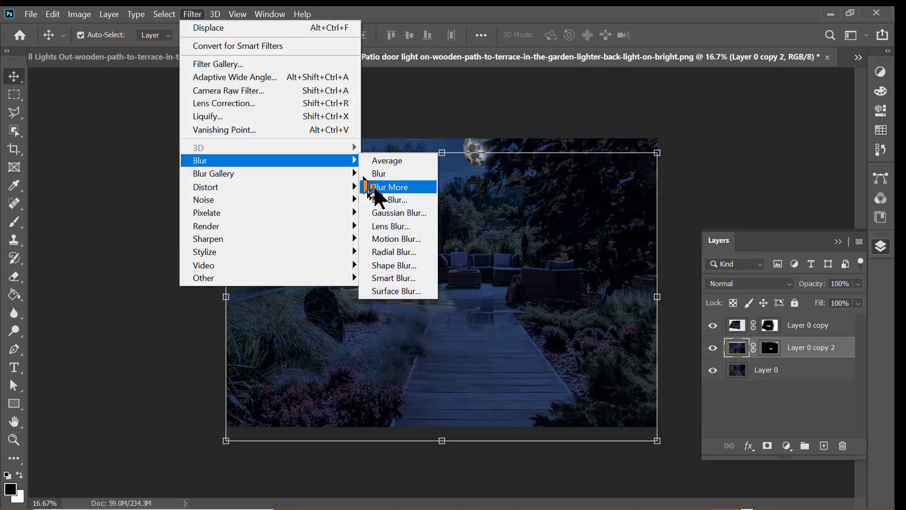
{"action": "left_click", "coordinate": [378, 210]}
{"action": "mouse_move", "coordinate": [638, 314]}
{"action": "left_mouse_down"}
{"action": "mouse_move", "coordinate": [613, 318]}
{"action": "mouse_move", "coordinate": [653, 319]}
{"action": "mouse_move", "coordinate": [633, 317]}
{"action": "left_mouse_up"}
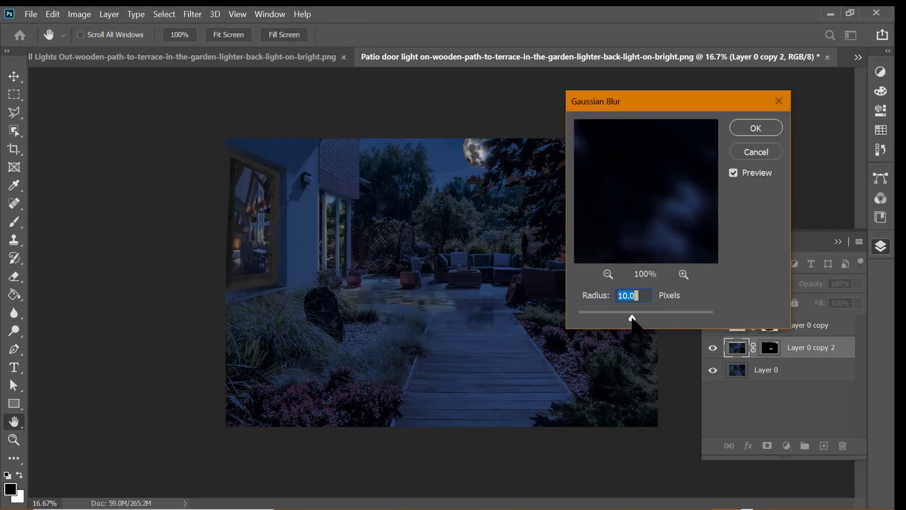
{"action": "left_click", "coordinate": [746, 134]}
- Paint out the top-right shadow on Layer 0 copy 2's mask, then show all three layers again
{"action": "key", "text": "v"}
{"action": "left_click", "coordinate": [713, 370]}
{"action": "key", "text": "b"}
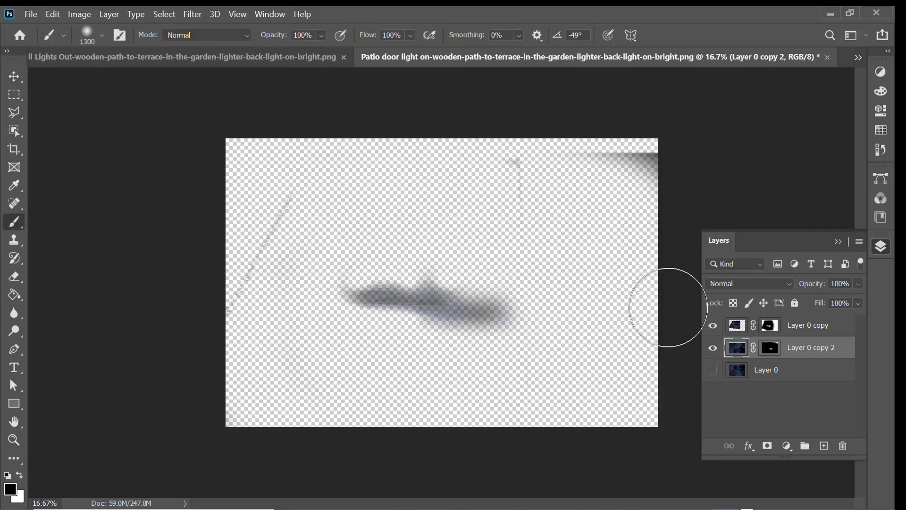
{"action": "left_click", "coordinate": [770, 348]}
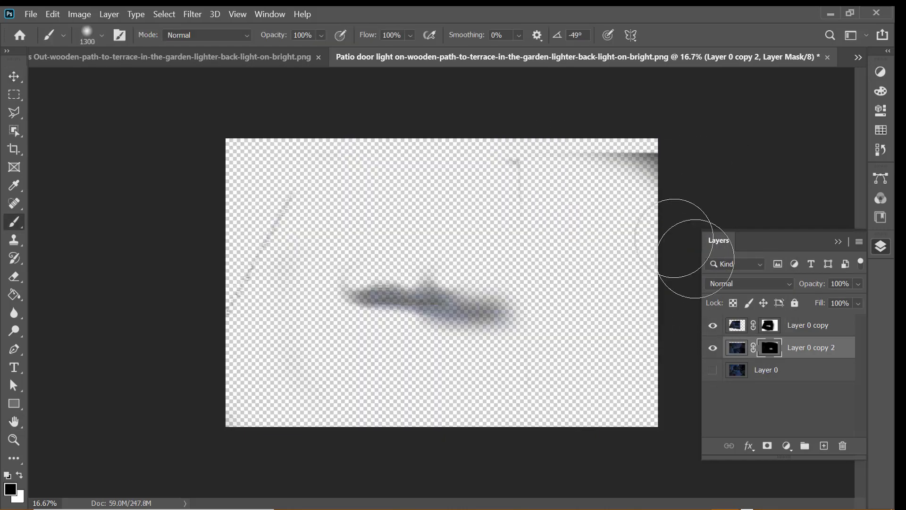
{"action": "left_click_drag", "start_coordinate": [661, 163], "coordinate": [463, 170]}
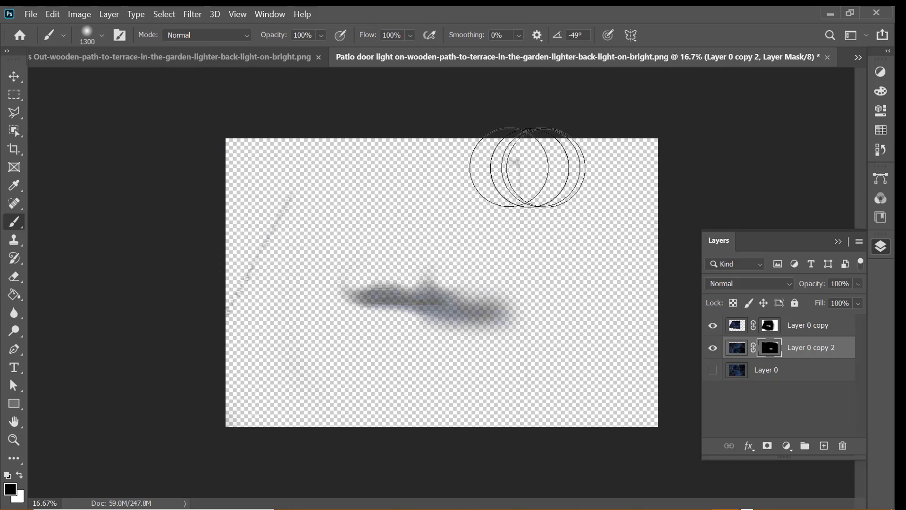
{"action": "left_click", "coordinate": [713, 348]}
{"action": "left_click", "coordinate": [770, 325]}
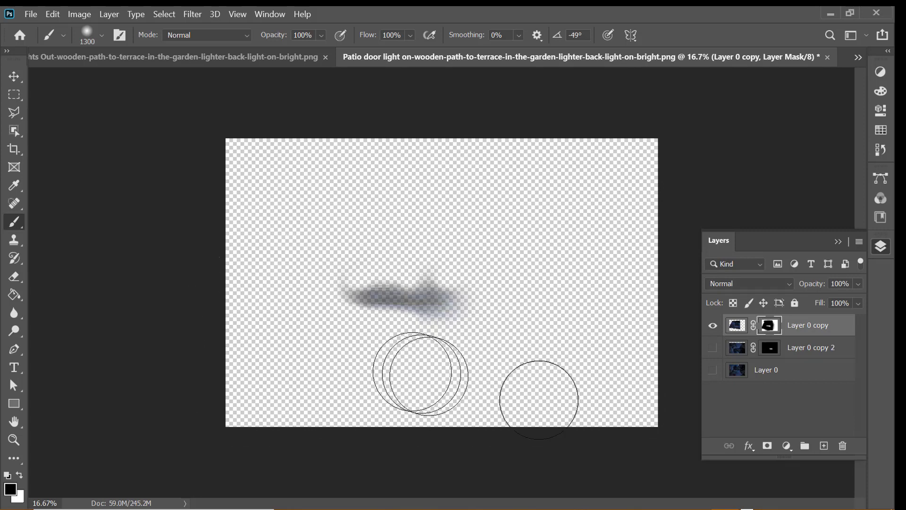
{"action": "left_click", "coordinate": [713, 347]}
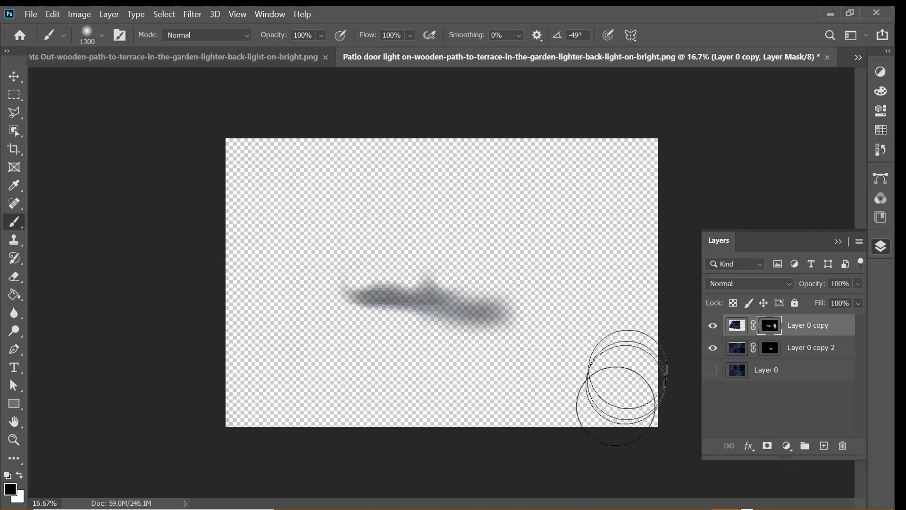
{"action": "left_click", "coordinate": [713, 371]}
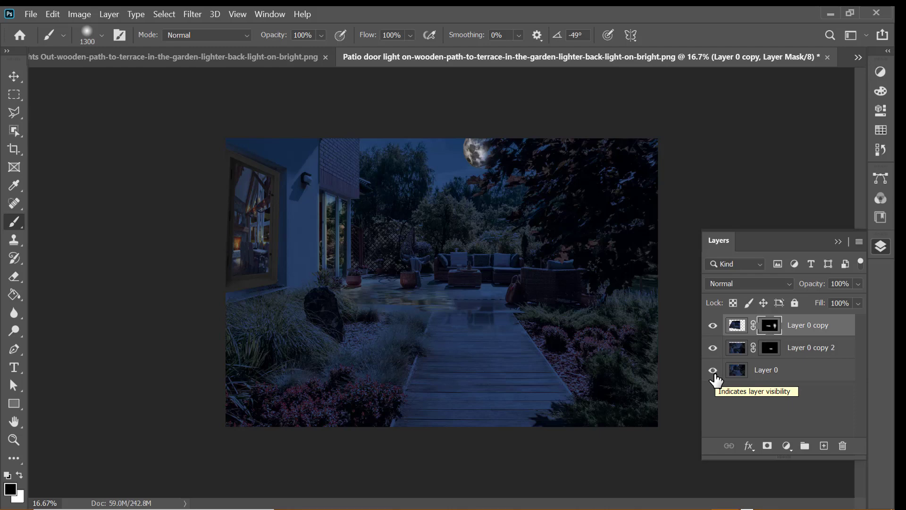
- Apply Displace at horizontal 10, vertical 20 with the displacement map to Layer 0 copy 2
{"action": "left_click", "coordinate": [746, 357]}
{"action": "left_click", "coordinate": [192, 14]}
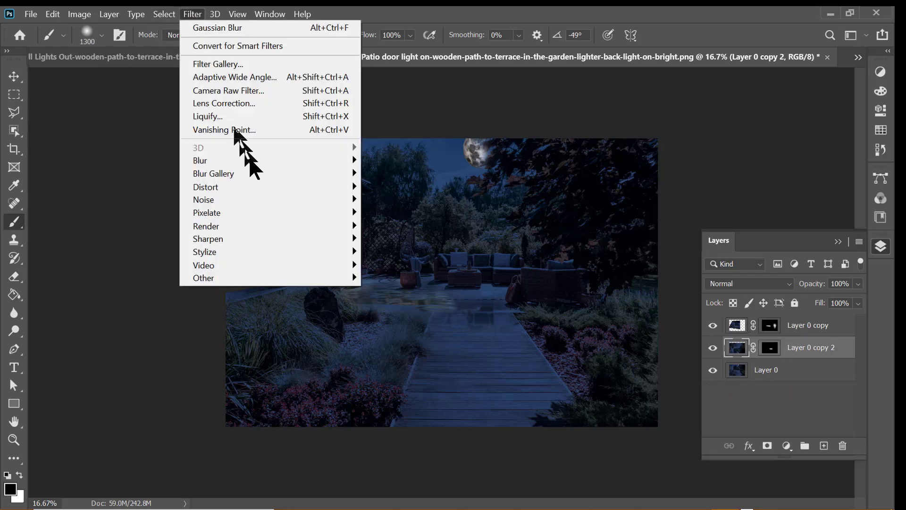
{"action": "left_click", "coordinate": [382, 184]}
{"action": "left_click", "coordinate": [501, 160]}
{"action": "double_click", "coordinate": [127, 112]}
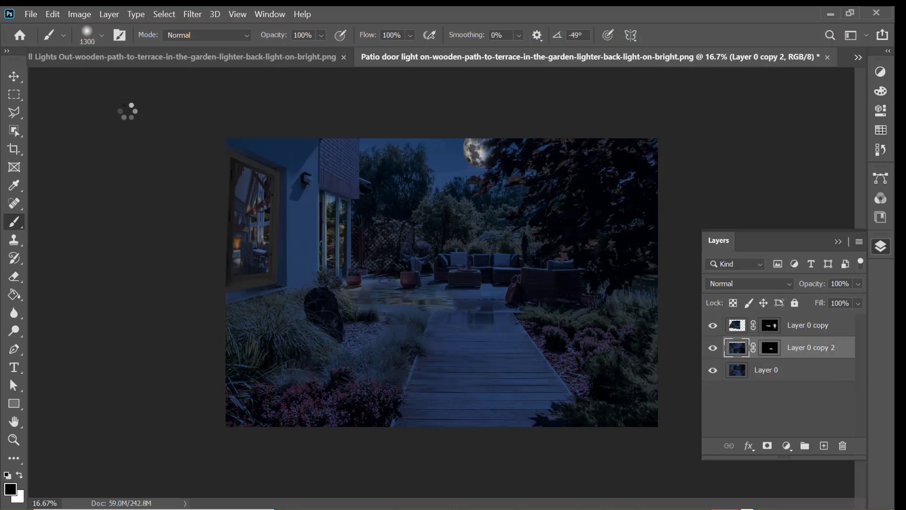
{"action": "left_click", "coordinate": [194, 14]}
{"action": "left_click", "coordinate": [405, 187]}
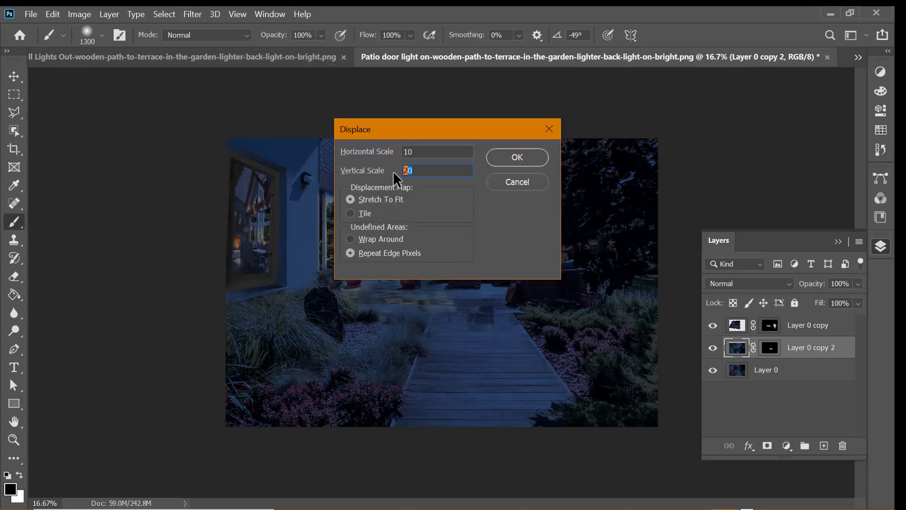
{"action": "key", "text": "Return"}
{"action": "double_click", "coordinate": [124, 109]}
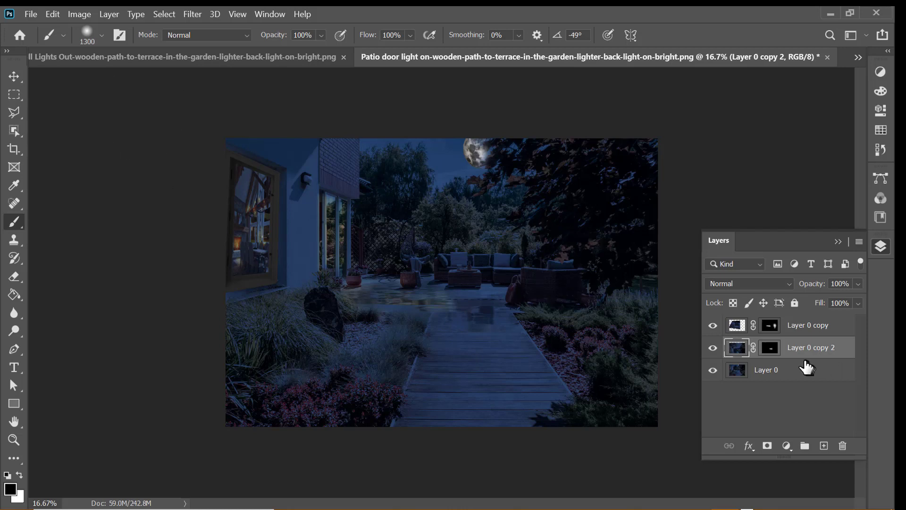
{"action": "left_click", "coordinate": [771, 348]}
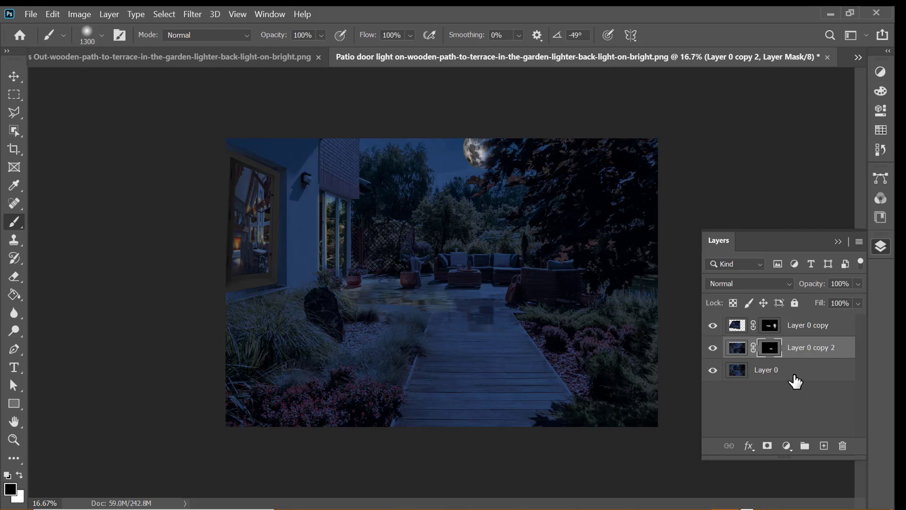
- Duplicate Layer 0 as Layer 0 copy 3 and flip it vertically
{"action": "left_click", "coordinate": [796, 373]}
{"action": "key", "text": "ctrl+j"}
{"action": "key", "text": "ctrl+t"}
{"action": "right_click", "coordinate": [470, 378]}
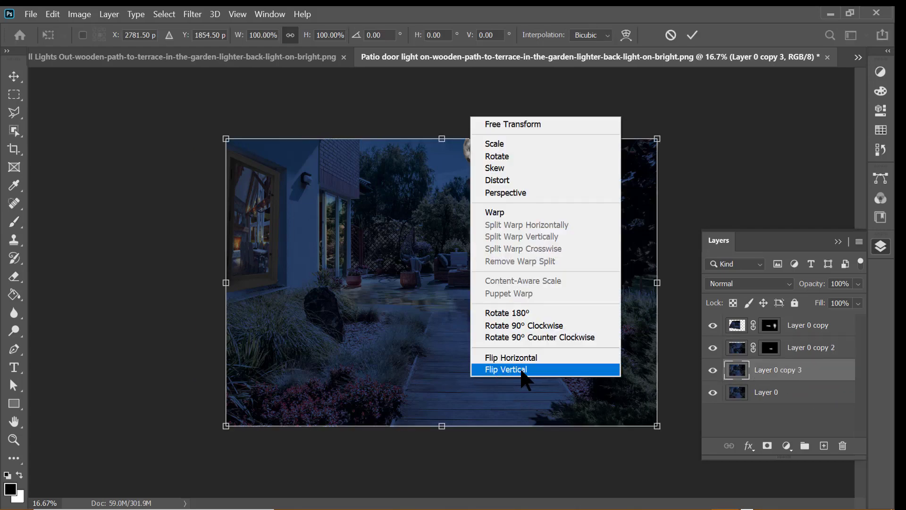
{"action": "left_click", "coordinate": [521, 369]}
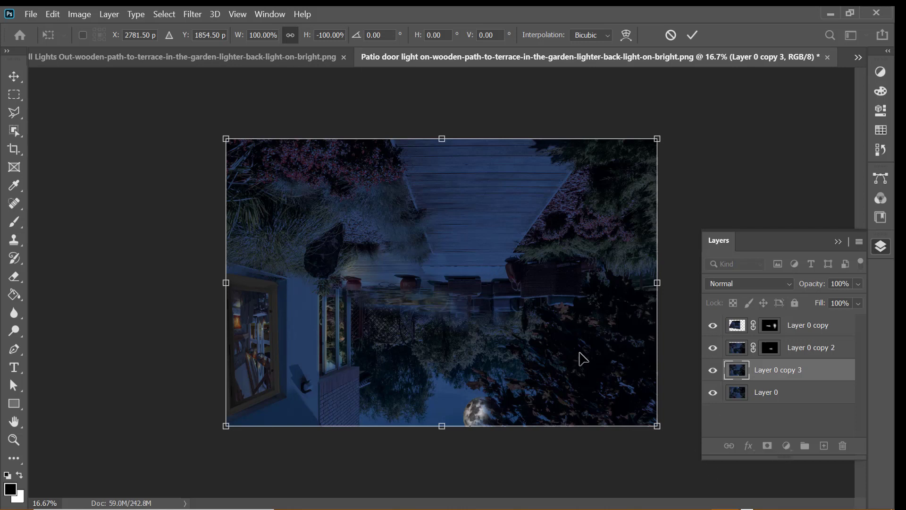
{"action": "key", "text": "Return"}
- Mask the flipped copy to the wooden path and shift it downward
{"action": "key", "text": "b"}
{"action": "left_click", "coordinate": [767, 446]}
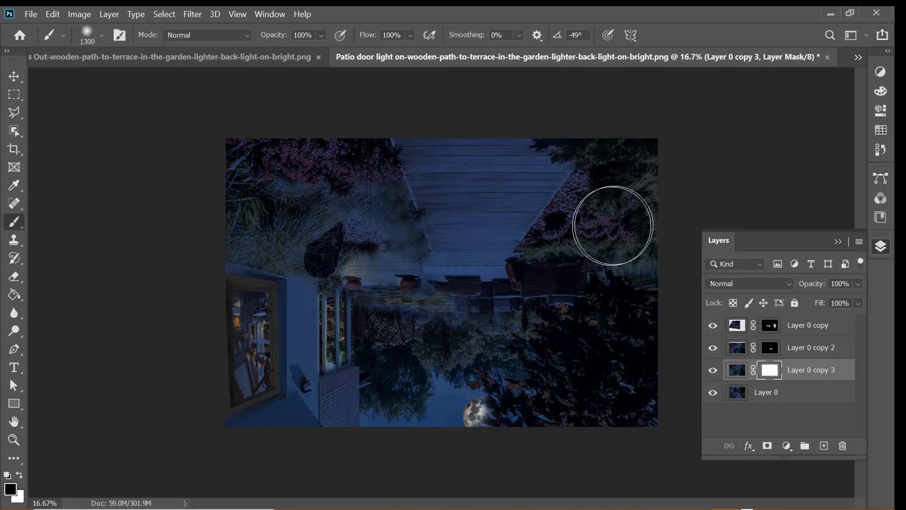
{"action": "mouse_move", "coordinate": [613, 226]}
{"action": "left_mouse_down"}
{"action": "mouse_move", "coordinate": [441, 151]}
{"action": "mouse_move", "coordinate": [283, 224]}
{"action": "mouse_move", "coordinate": [415, 222]}
{"action": "mouse_move", "coordinate": [412, 428]}
{"action": "mouse_move", "coordinate": [358, 299]}
{"action": "mouse_move", "coordinate": [364, 384]}
{"action": "mouse_move", "coordinate": [628, 283]}
{"action": "mouse_move", "coordinate": [495, 398]}
{"action": "mouse_move", "coordinate": [469, 375]}
{"action": "mouse_move", "coordinate": [557, 389]}
{"action": "left_mouse_up"}
{"action": "key", "text": "v"}
{"action": "left_click_drag", "start_coordinate": [522, 293], "coordinate": [526, 336]}
{"action": "key", "text": "b"}
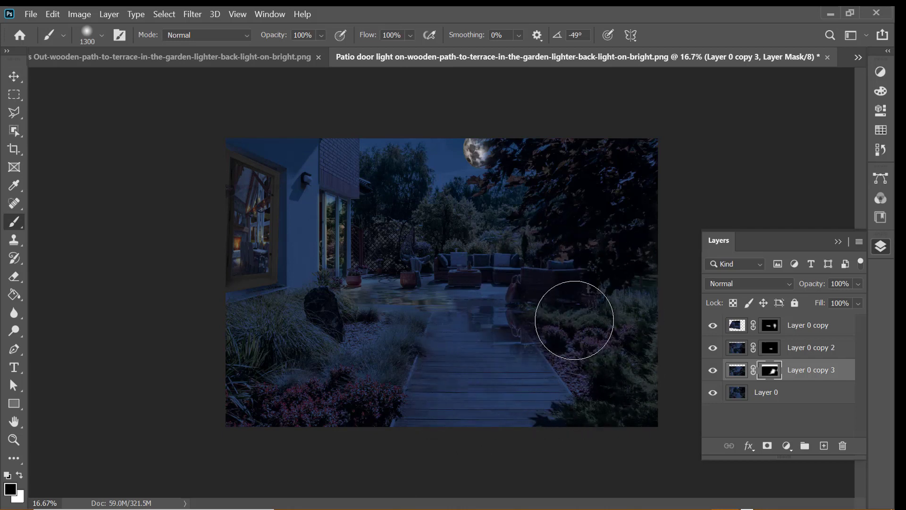
{"action": "left_click_drag", "start_coordinate": [574, 320], "coordinate": [593, 350]}
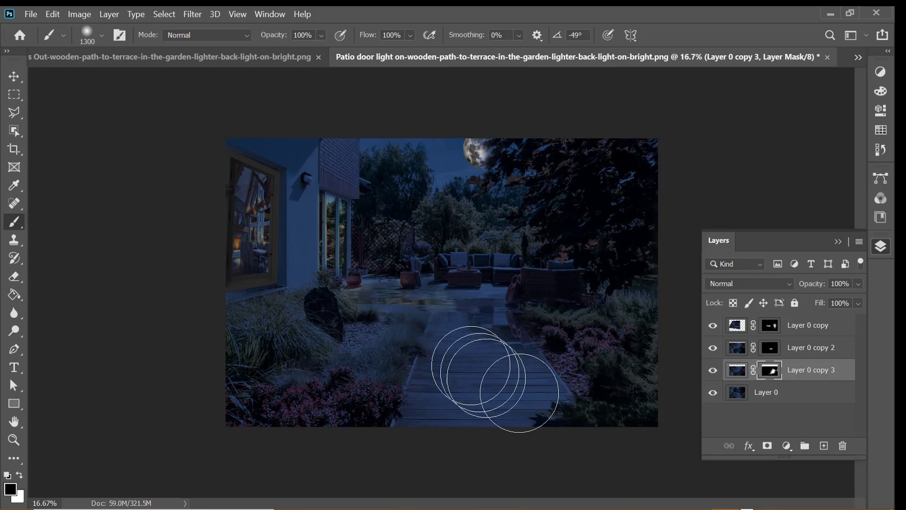
- Hide Layer 0 and Layer 0 copy 2 to check the mask, then show them again
{"action": "left_click", "coordinate": [713, 393]}
{"action": "left_click", "coordinate": [713, 348]}
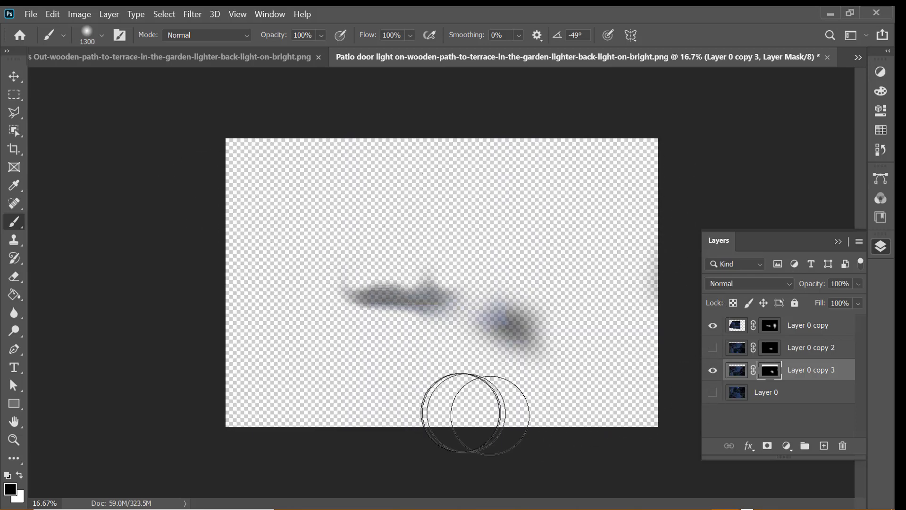
{"action": "left_click", "coordinate": [713, 392]}
{"action": "left_click", "coordinate": [713, 348]}
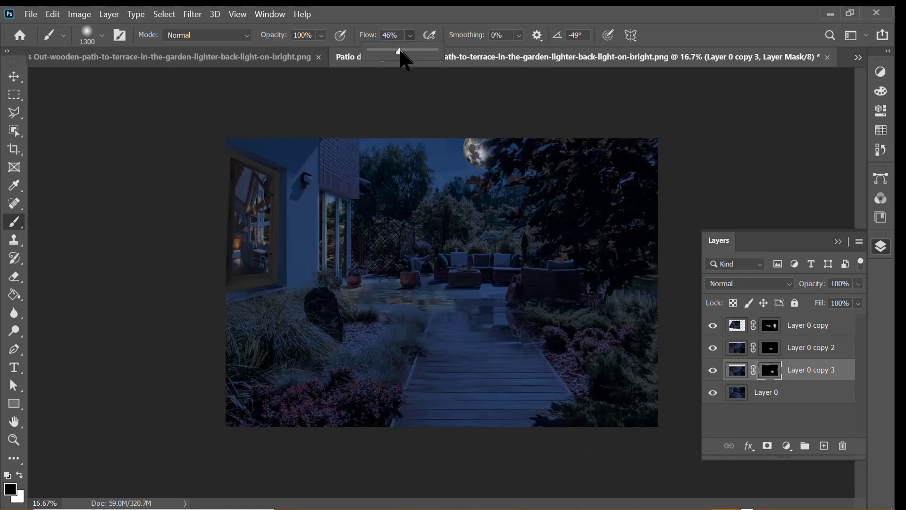
- Set the brush to size 300 and 87% flow, and nudge the reflection slightly down
{"action": "key", "text": "bracketleft"}
{"action": "key", "text": "bracketleft"}
{"action": "key", "text": "bracketleft"}
{"action": "key", "text": "bracketleft"}
{"action": "key", "text": "bracketleft"}
{"action": "key", "text": "bracketleft"}
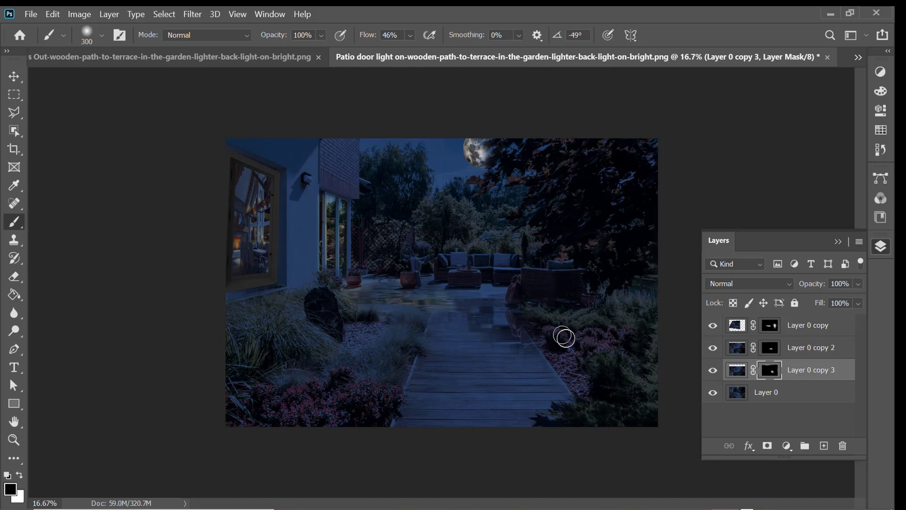
{"action": "key", "text": "shift+8"}
{"action": "key", "text": "shift+7"}
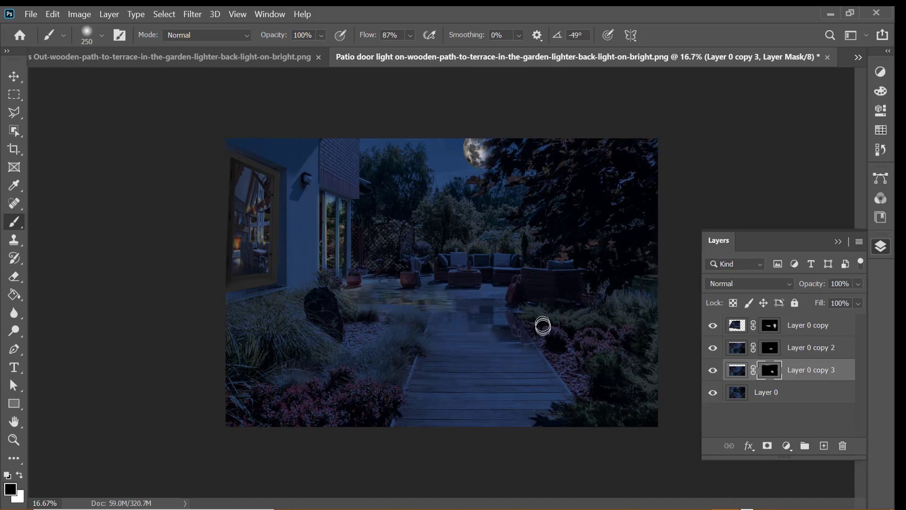
{"action": "key", "text": "v"}
{"action": "left_click_drag", "start_coordinate": [515, 335], "coordinate": [517, 338]}
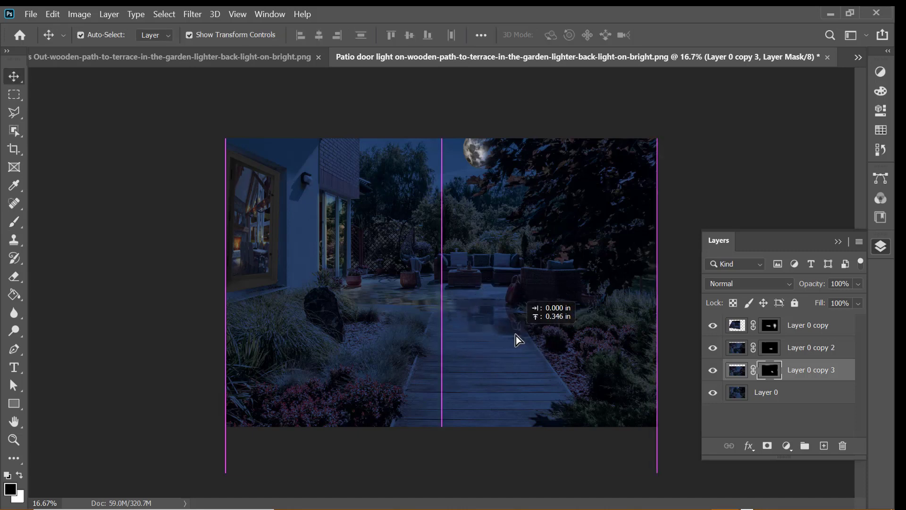
- Squash the reflection shorter, skew it slightly, and move it up over the path
{"action": "key", "text": "ctrl+t"}
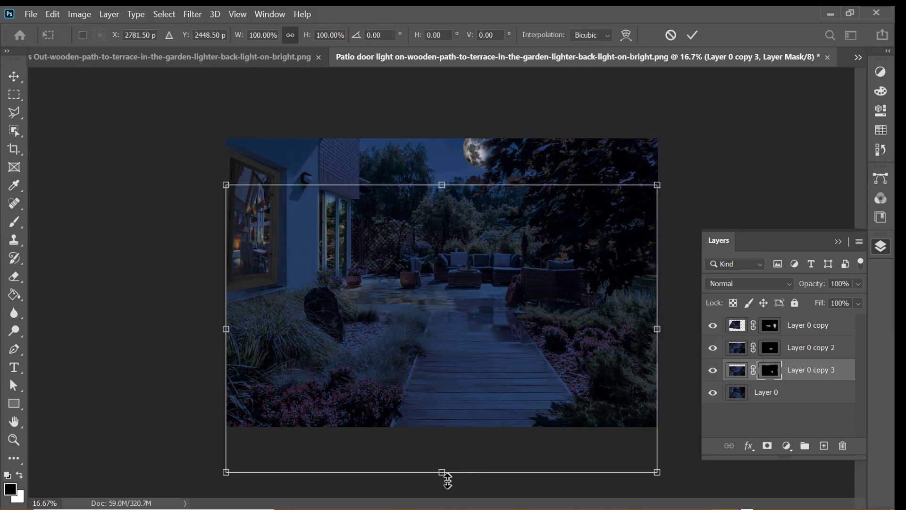
{"action": "left_click_drag", "start_coordinate": [447, 479], "coordinate": [440, 463]}
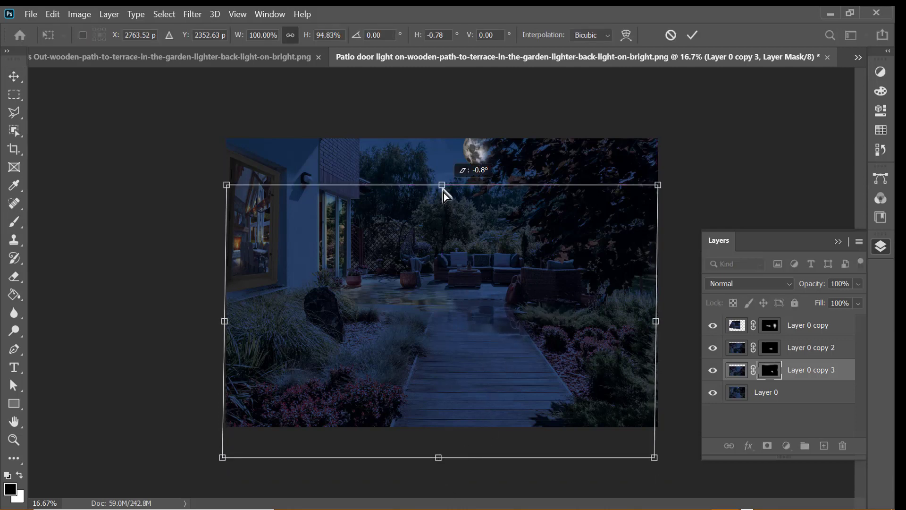
{"action": "left_click_drag", "start_coordinate": [443, 190], "coordinate": [448, 223]}
{"action": "left_click_drag", "start_coordinate": [523, 352], "coordinate": [514, 347]}
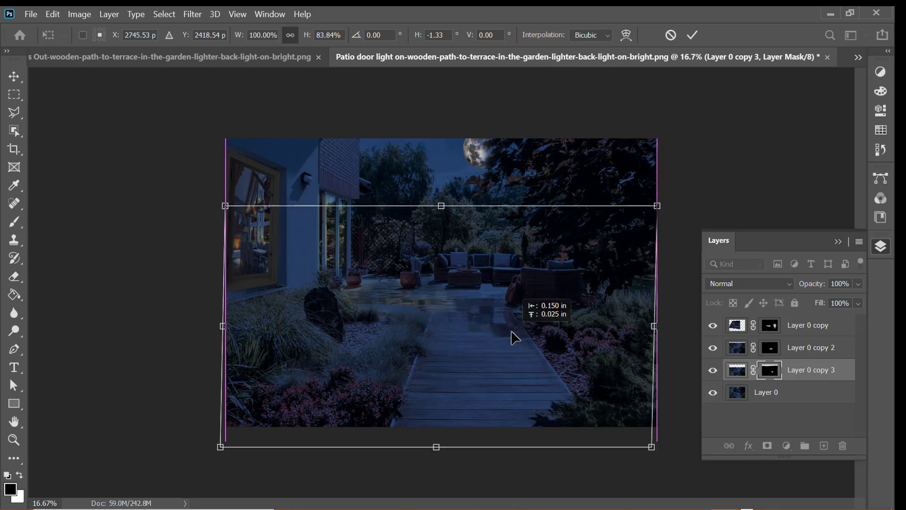
{"action": "key", "text": "Return"}
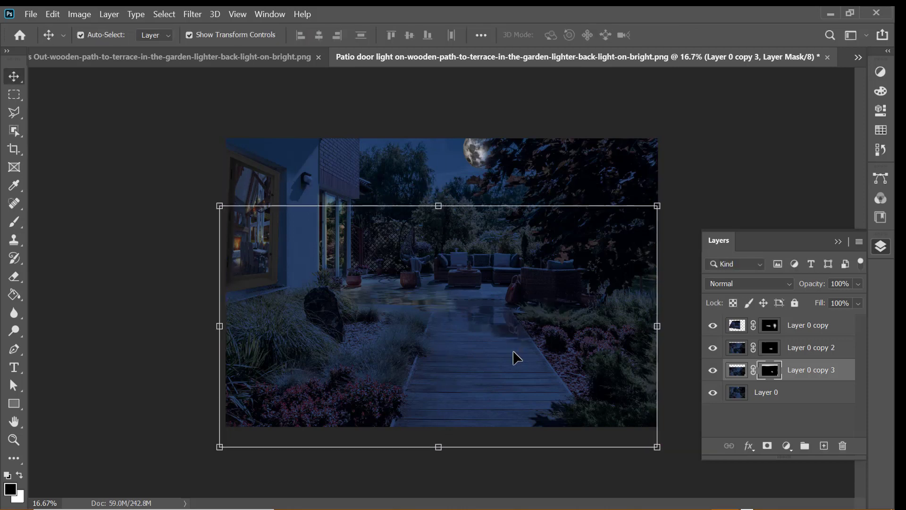
{"action": "key", "text": "b"}
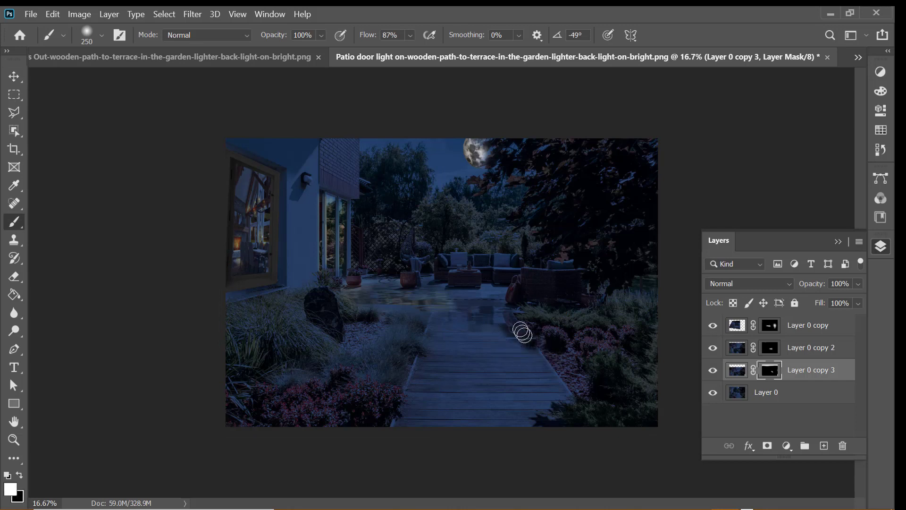
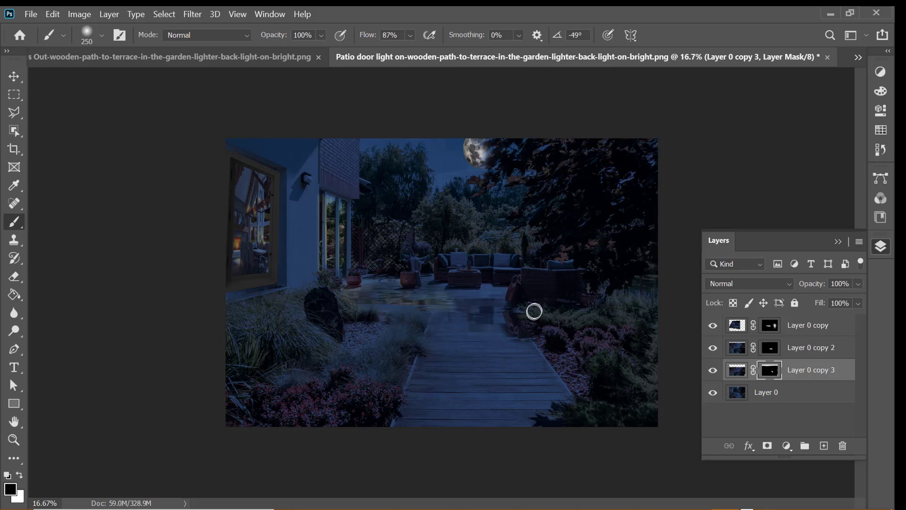
- Scale and skew Layer 0 copy 3's reflection to match the wooden path's perspective
{"action": "key", "text": "ctrl+t"}
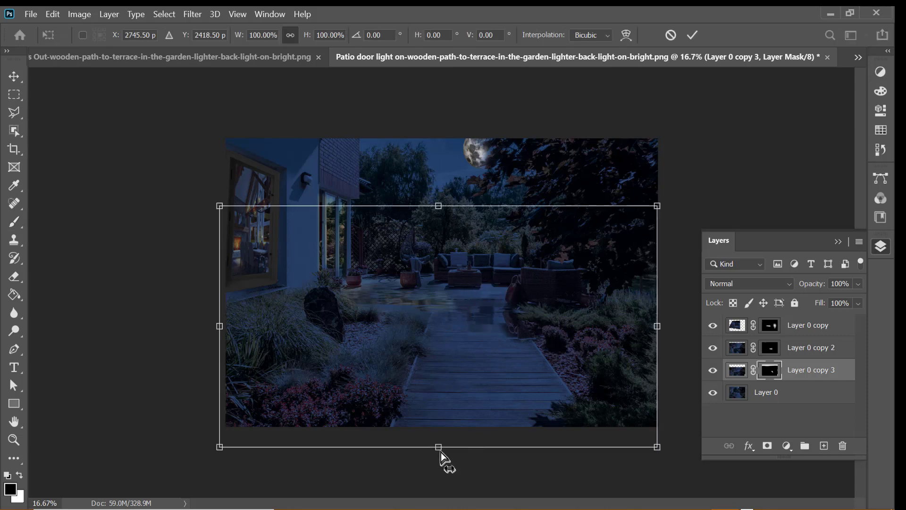
{"action": "left_click_drag", "start_coordinate": [440, 450], "coordinate": [439, 402]}
{"action": "left_click_drag", "start_coordinate": [508, 310], "coordinate": [512, 324]}
{"action": "left_click_drag", "start_coordinate": [660, 321], "coordinate": [631, 324]}
{"action": "left_click_drag", "start_coordinate": [505, 340], "coordinate": [521, 334]}
{"action": "left_click_drag", "start_coordinate": [247, 325], "coordinate": [223, 319]}
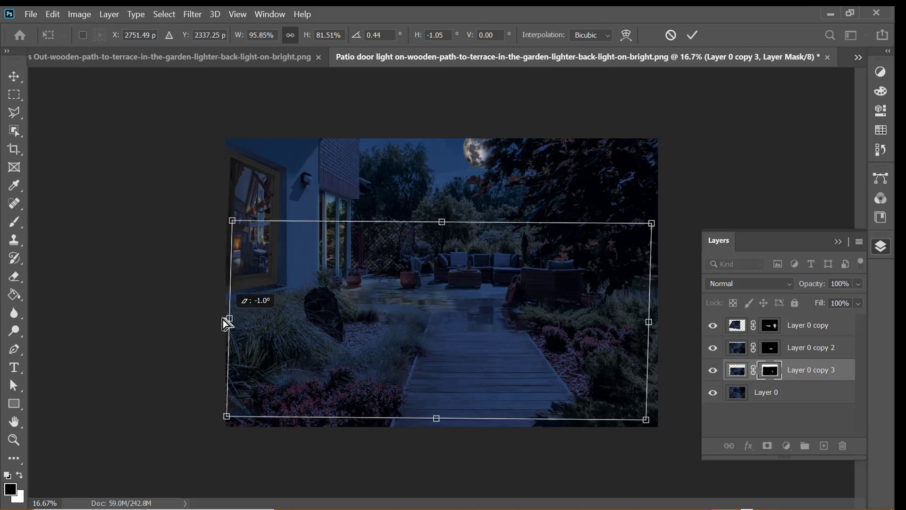
{"action": "left_click_drag", "start_coordinate": [444, 222], "coordinate": [453, 221]}
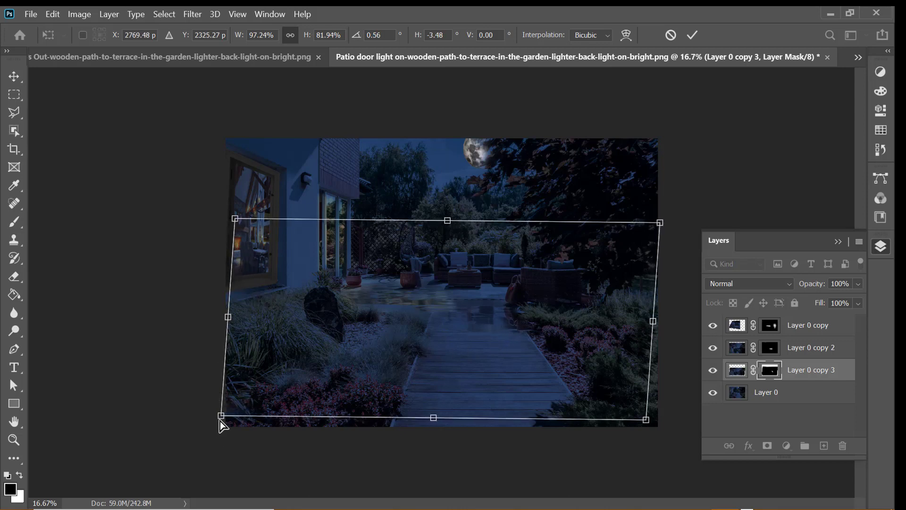
{"action": "left_click_drag", "start_coordinate": [220, 421], "coordinate": [188, 431]}
{"action": "left_click_drag", "start_coordinate": [212, 327], "coordinate": [198, 327]}
{"action": "left_click_drag", "start_coordinate": [447, 220], "coordinate": [446, 226]}
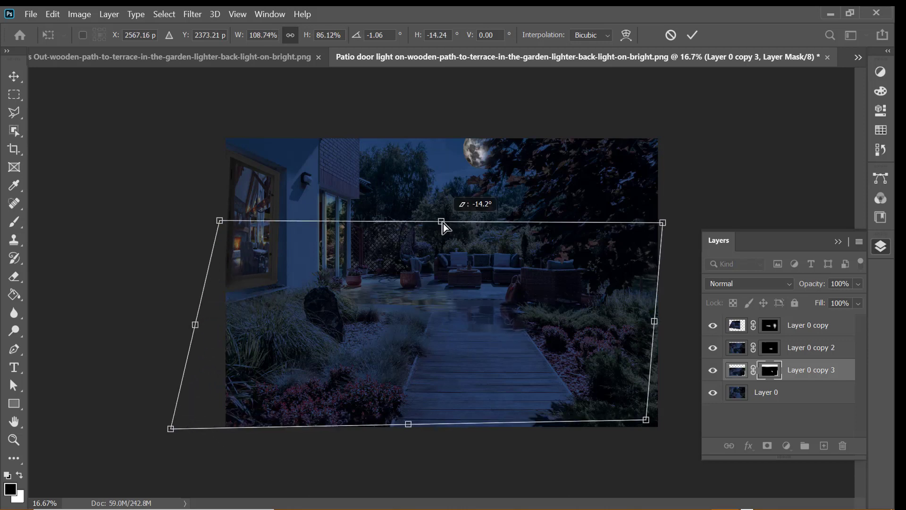
{"action": "key", "text": "Return"}
{"action": "key", "text": "b"}
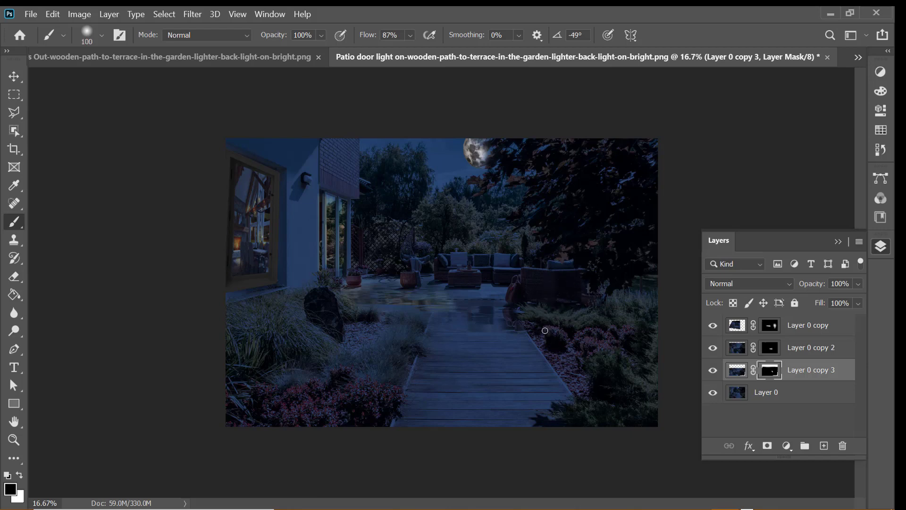
{"action": "scroll", "coordinate": [545, 331], "scroll_direction": "up", "scroll_amount": 2}
{"action": "left_click_drag", "start_coordinate": [546, 330], "coordinate": [515, 371]}
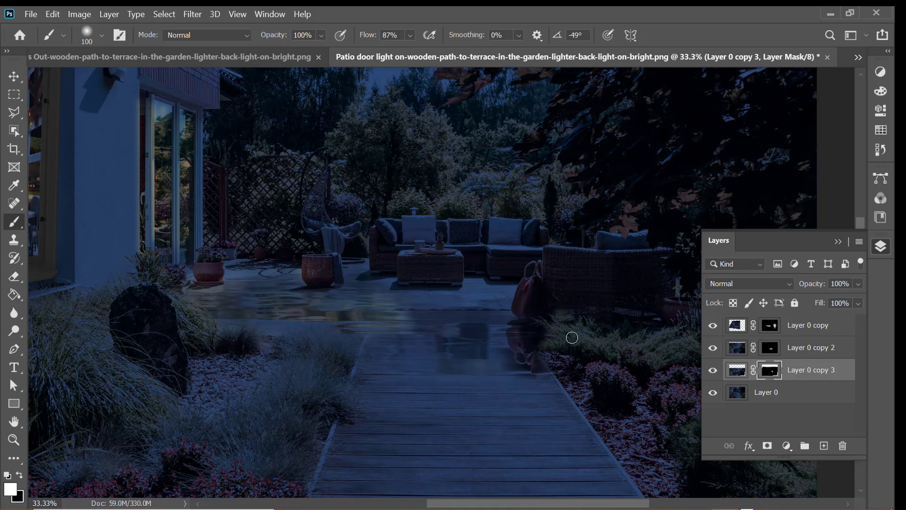
{"action": "left_click_drag", "start_coordinate": [572, 338], "coordinate": [526, 307]}
{"action": "left_click", "coordinate": [713, 392]}
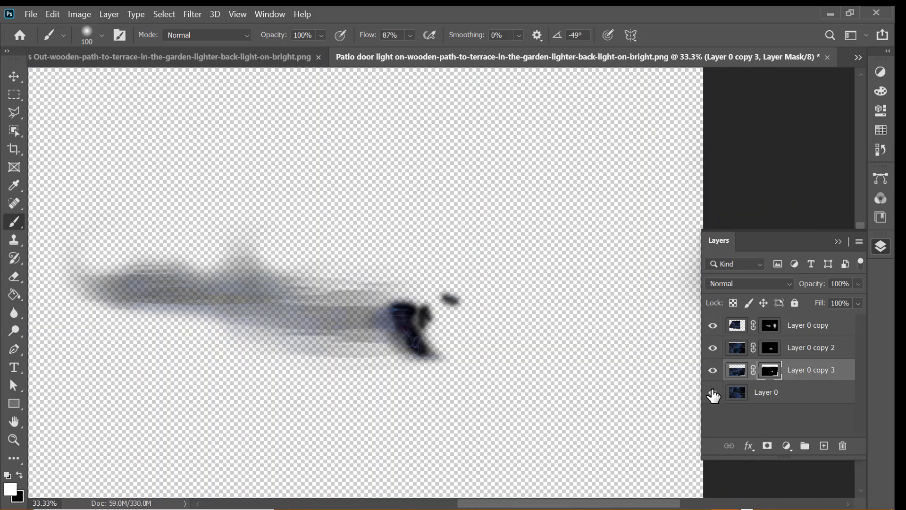
{"action": "left_click", "coordinate": [713, 392]}
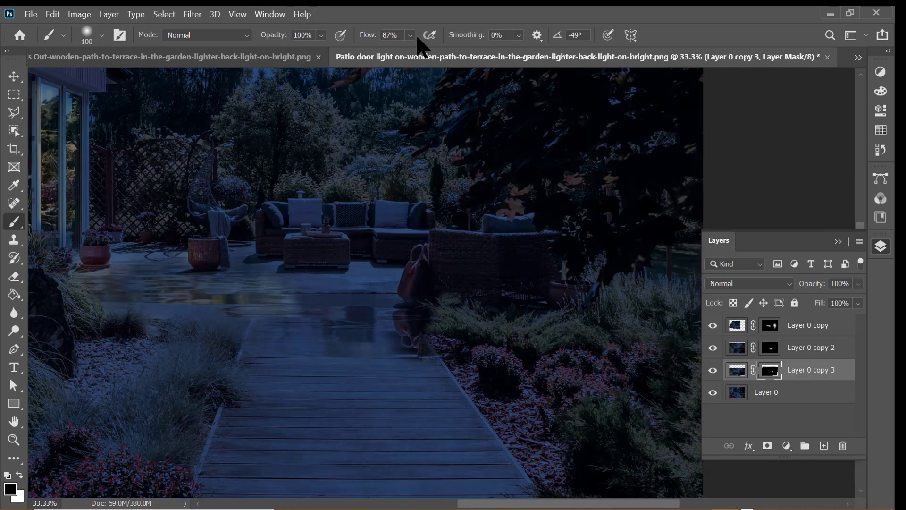
{"action": "key", "text": "bracketright"}
{"action": "key", "text": "bracketright"}
- Hide the Layer 0 copy and copy 2 reflections, then move to the All Lights Out version
{"action": "left_click", "coordinate": [713, 347]}
{"action": "left_click", "coordinate": [712, 325]}
{"action": "left_click", "coordinate": [766, 393]}
{"action": "key", "text": "ctrl+minus"}
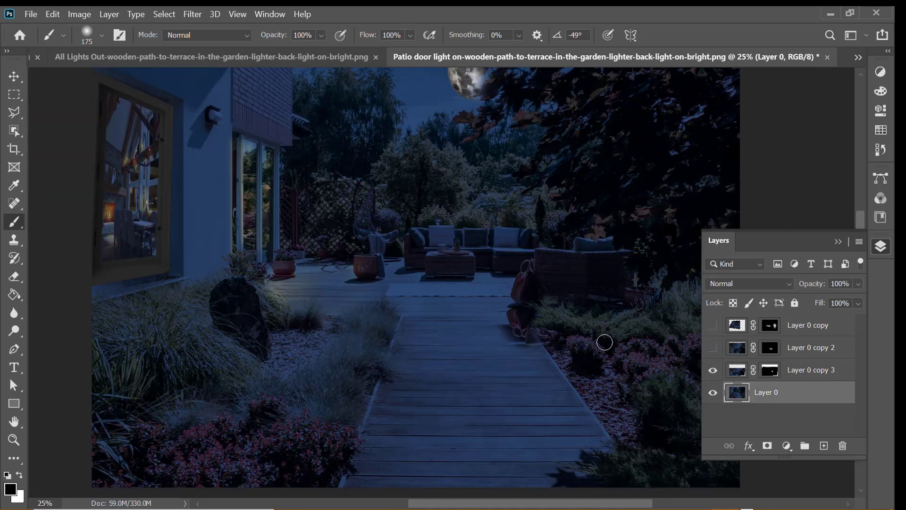
{"action": "key", "text": "ctrl+shift+Tab"}
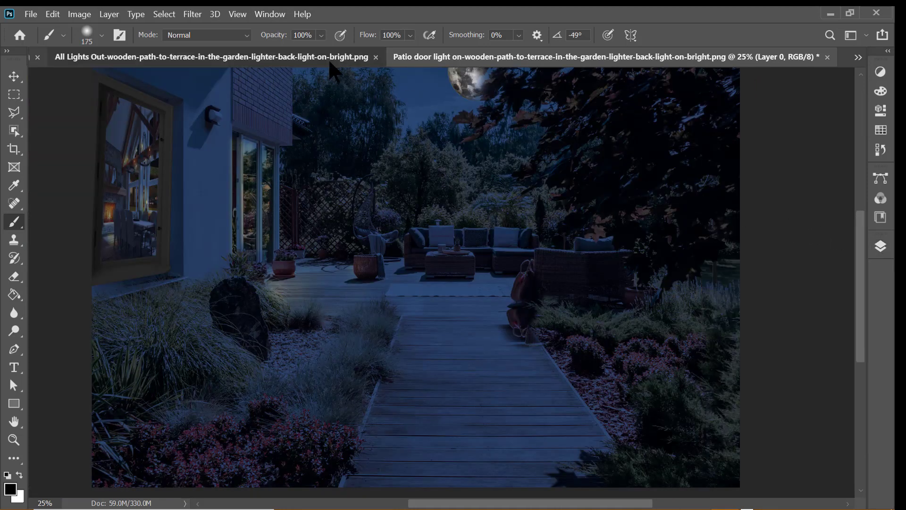
{"action": "key", "text": "ctrl+plus"}
{"action": "key", "text": "ctrl+plus"}
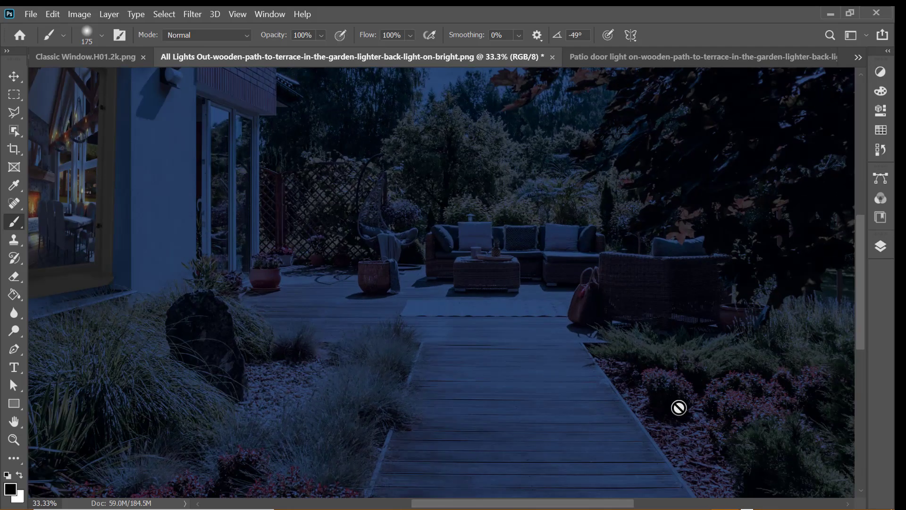
- Close the Classic Window document and bring up the wooden-path Recovered working file
{"action": "left_click", "coordinate": [881, 246]}
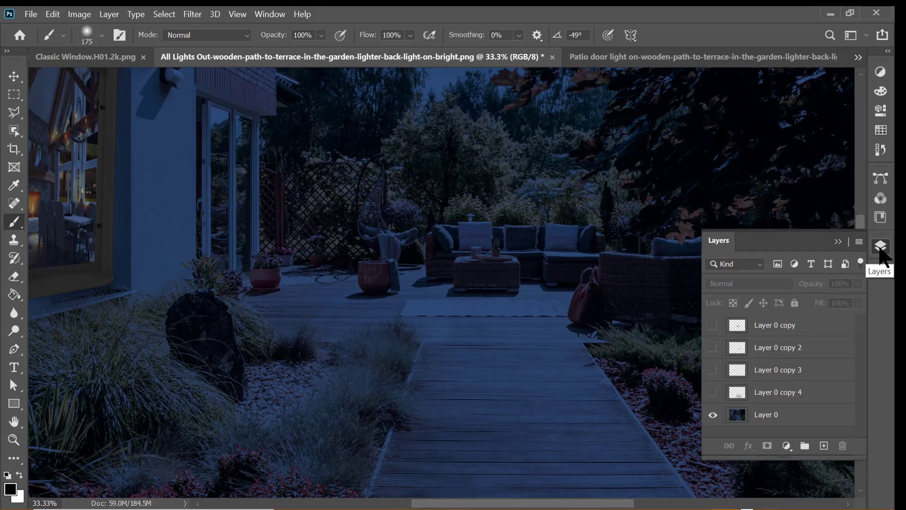
{"action": "double_click", "coordinate": [713, 414]}
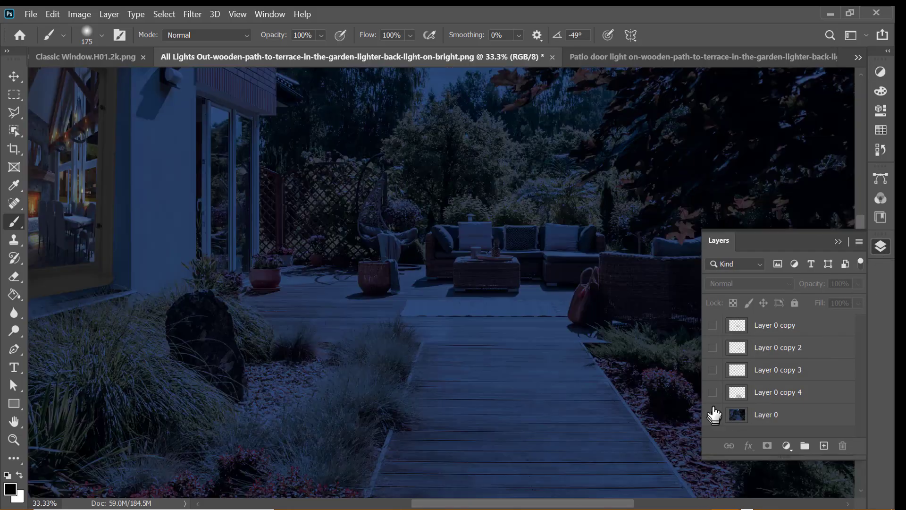
{"action": "left_click", "coordinate": [837, 242]}
{"action": "left_click", "coordinate": [95, 58]}
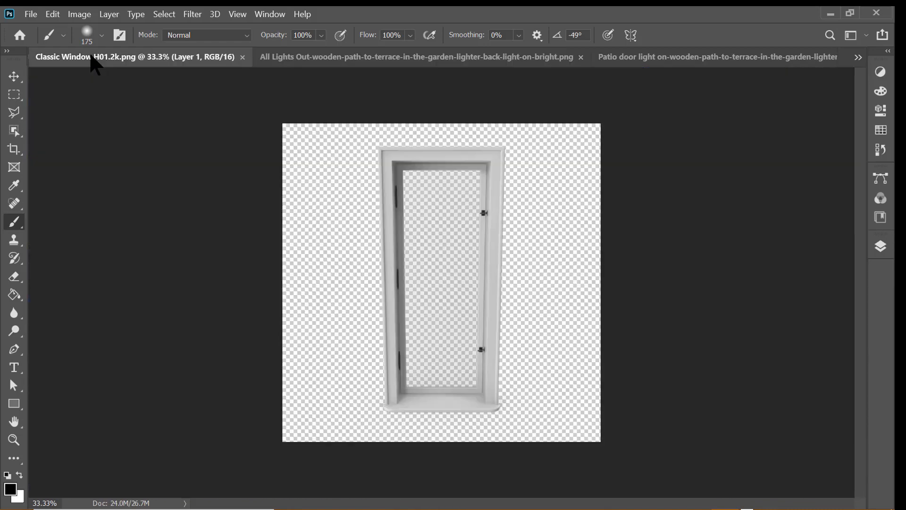
{"action": "left_click", "coordinate": [239, 57]}
{"action": "left_click", "coordinate": [193, 57]}
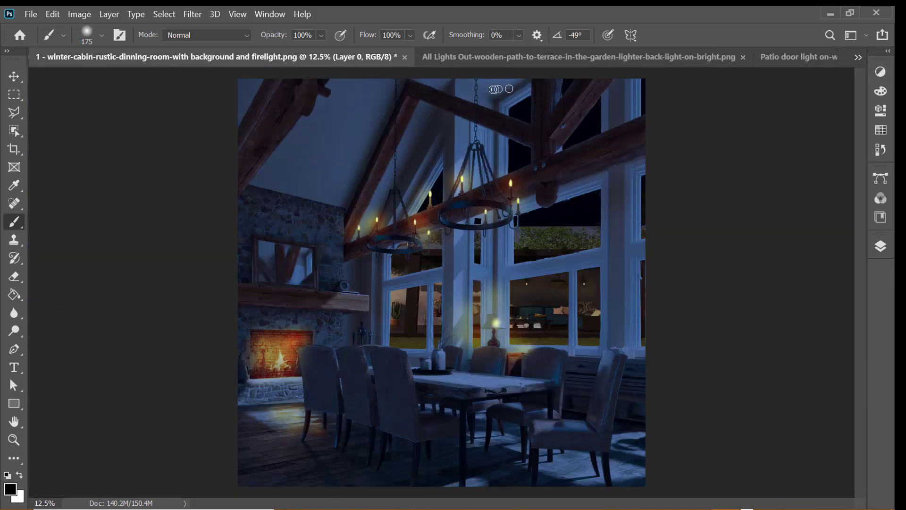
{"action": "left_click", "coordinate": [637, 59]}
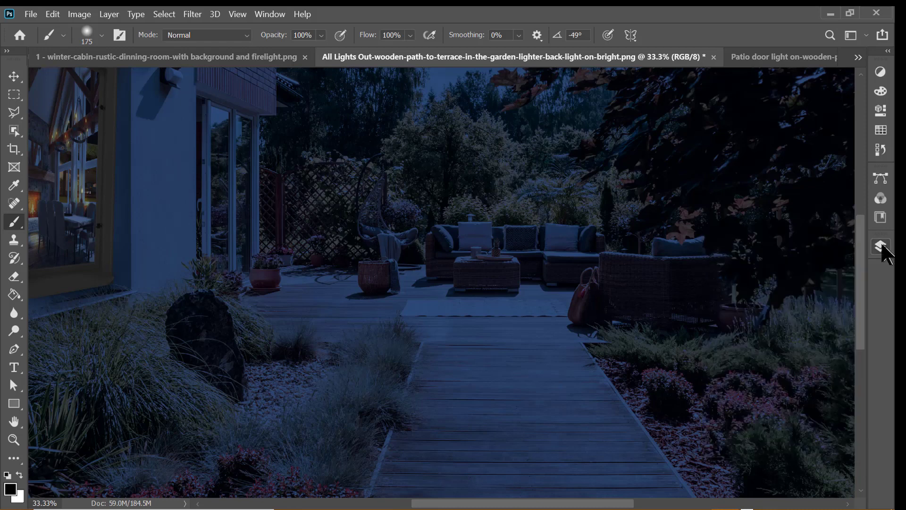
{"action": "left_click", "coordinate": [858, 57]}
{"action": "left_click", "coordinate": [614, 61]}
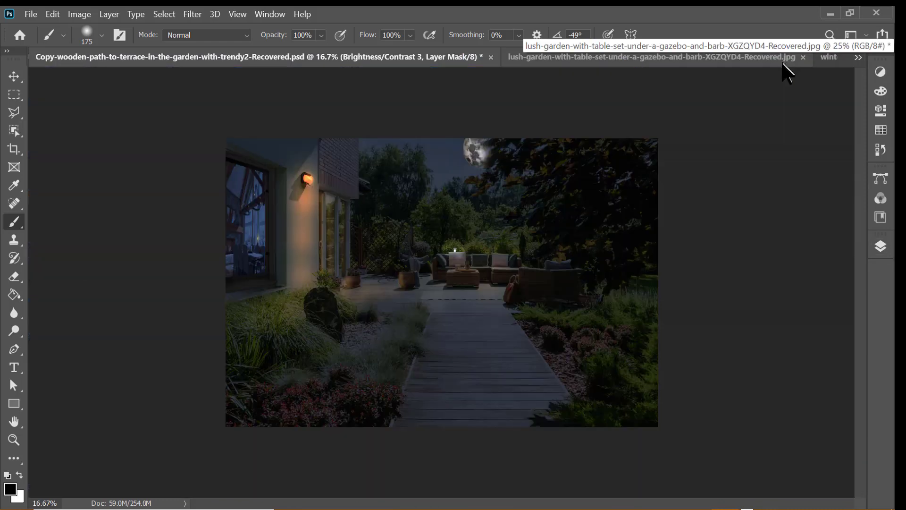
- Zoom into the seating area and toggle the lighting, Classic Window and Color Fill 1 layers to compare
{"action": "key", "text": "ctrl+plus"}
{"action": "key", "text": "ctrl+plus"}
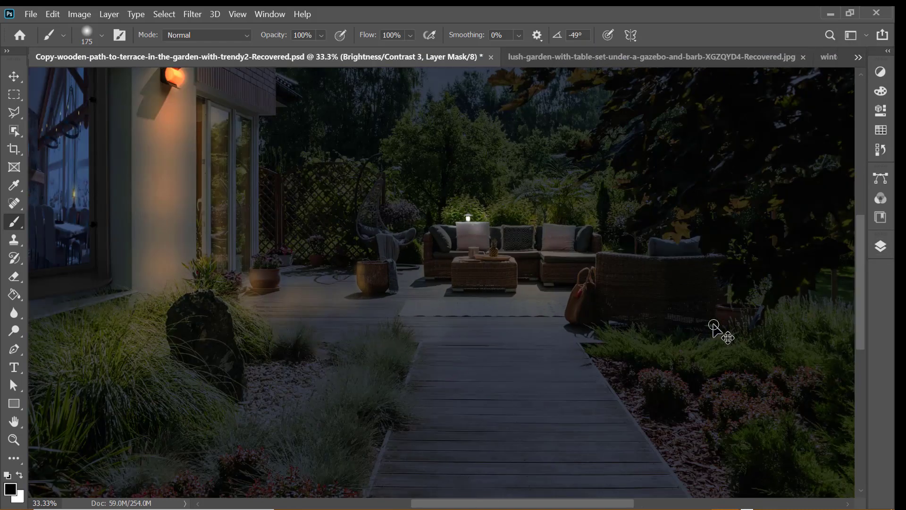
{"action": "key", "text": "ctrl+plus"}
{"action": "left_click_drag", "start_coordinate": [736, 352], "coordinate": [559, 329]}
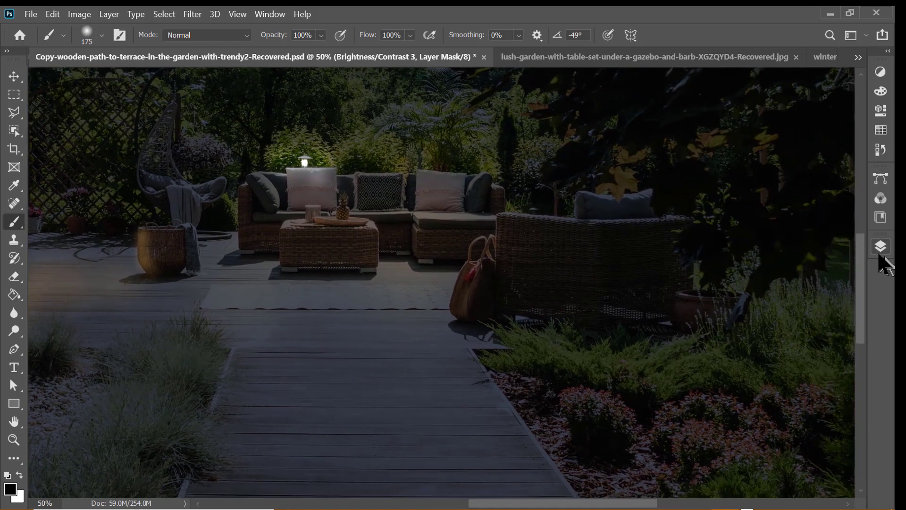
{"action": "left_click", "coordinate": [881, 246]}
{"action": "left_click_drag", "start_coordinate": [714, 329], "coordinate": [713, 377]}
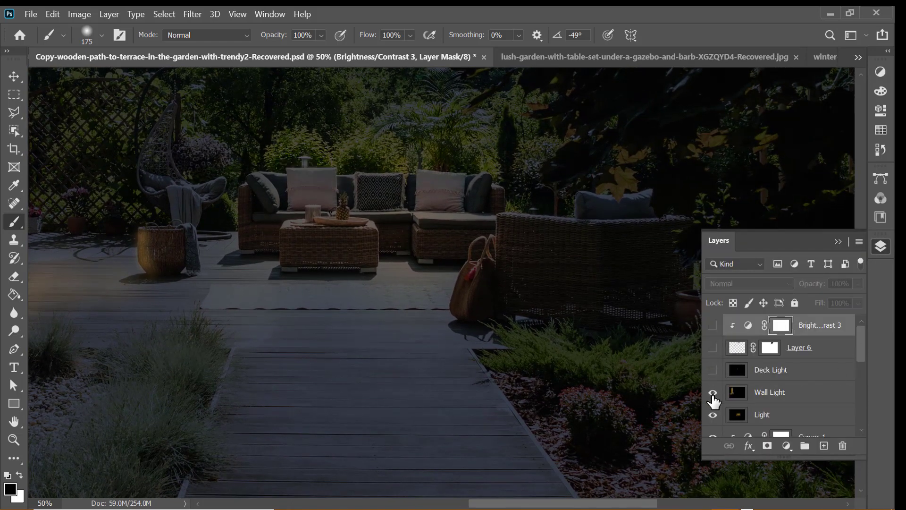
{"action": "left_click_drag", "start_coordinate": [712, 420], "coordinate": [712, 366]}
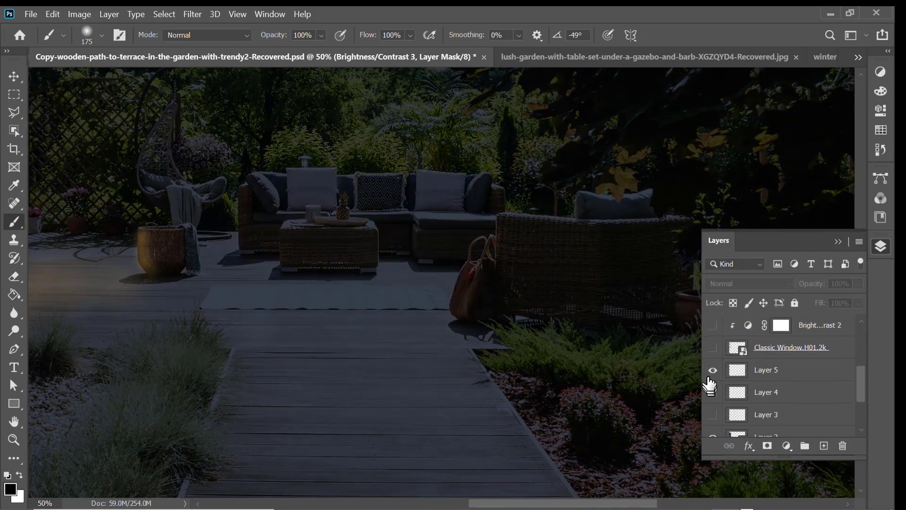
{"action": "left_click", "coordinate": [712, 404]}
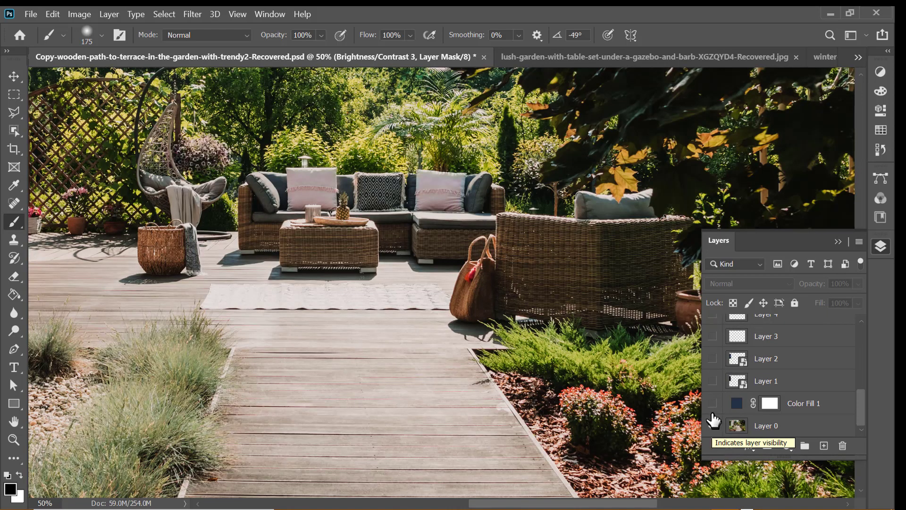
{"action": "left_click", "coordinate": [713, 403]}
{"action": "left_click_drag", "start_coordinate": [715, 345], "coordinate": [715, 357]}
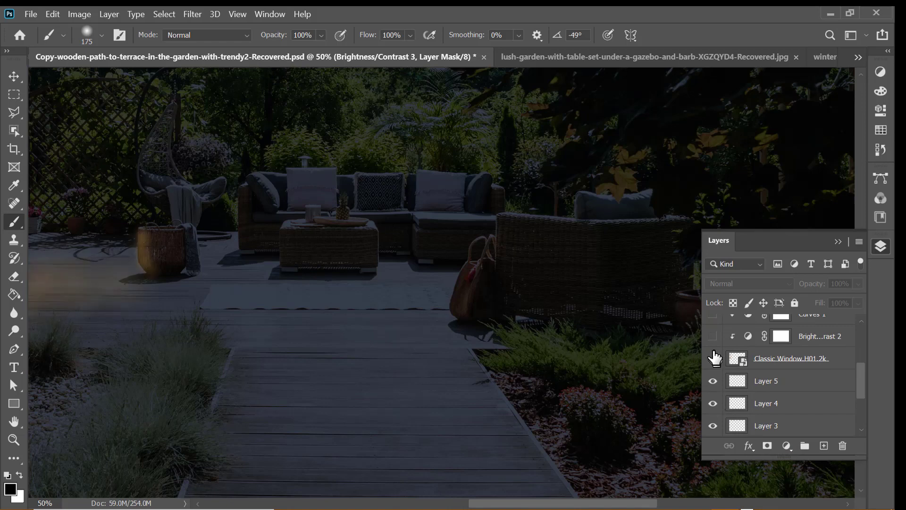
{"action": "left_click_drag", "start_coordinate": [714, 321], "coordinate": [712, 348]}
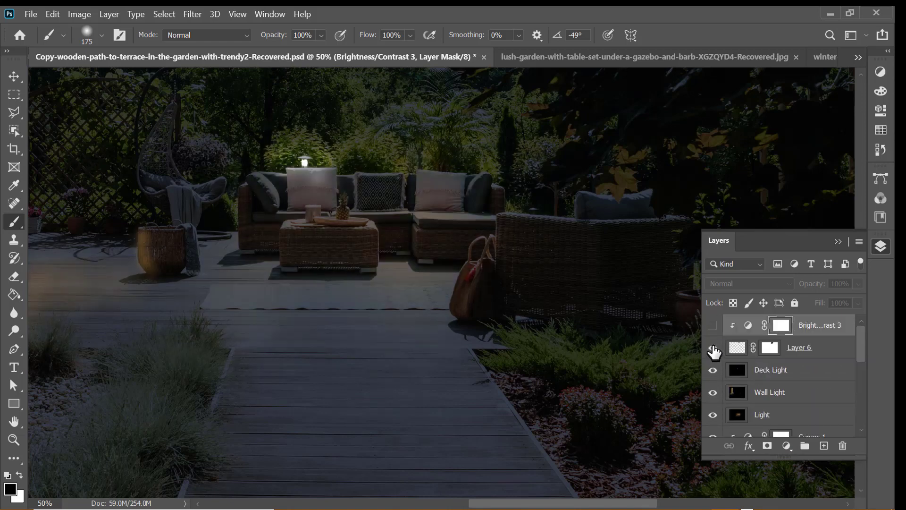
- Show both reflections in Patio door light, then show the four Layer 0 copies in All Lights Out
{"action": "left_click", "coordinate": [645, 56]}
{"action": "left_click", "coordinate": [858, 57]}
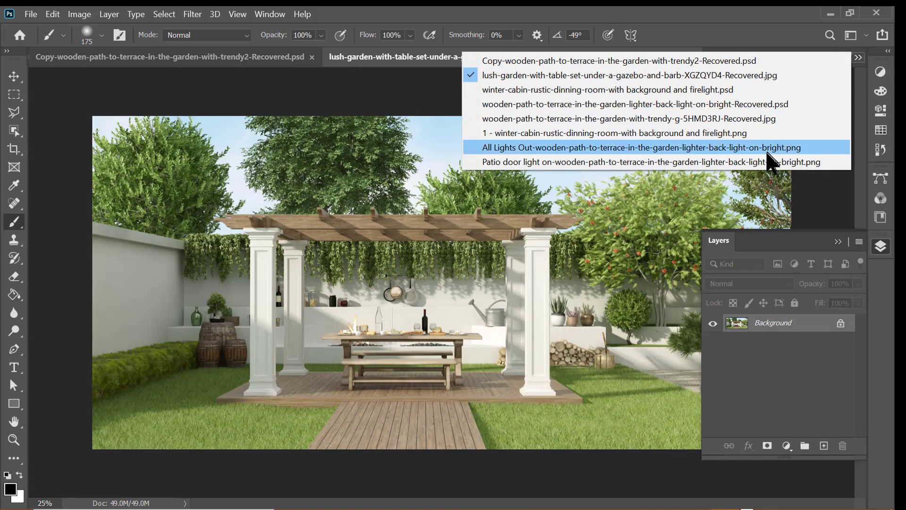
{"action": "left_click", "coordinate": [767, 164]}
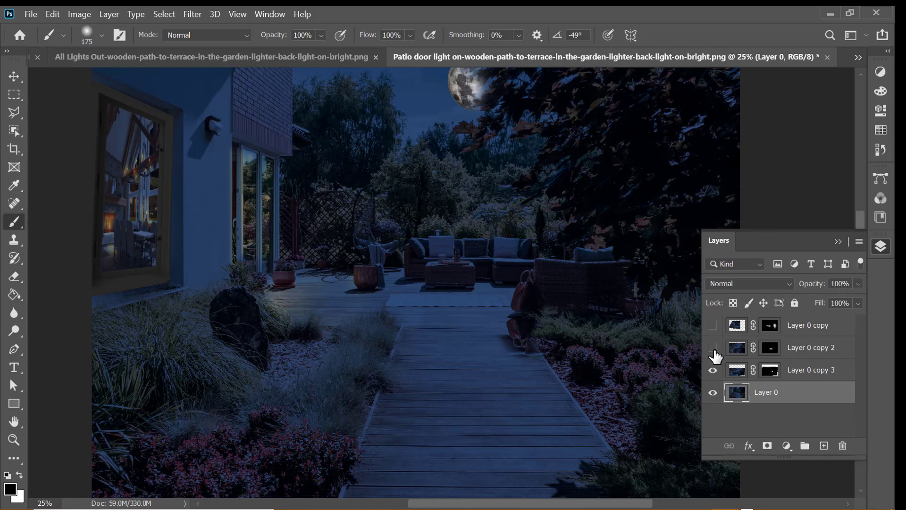
{"action": "left_click_drag", "start_coordinate": [712, 348], "coordinate": [713, 326]}
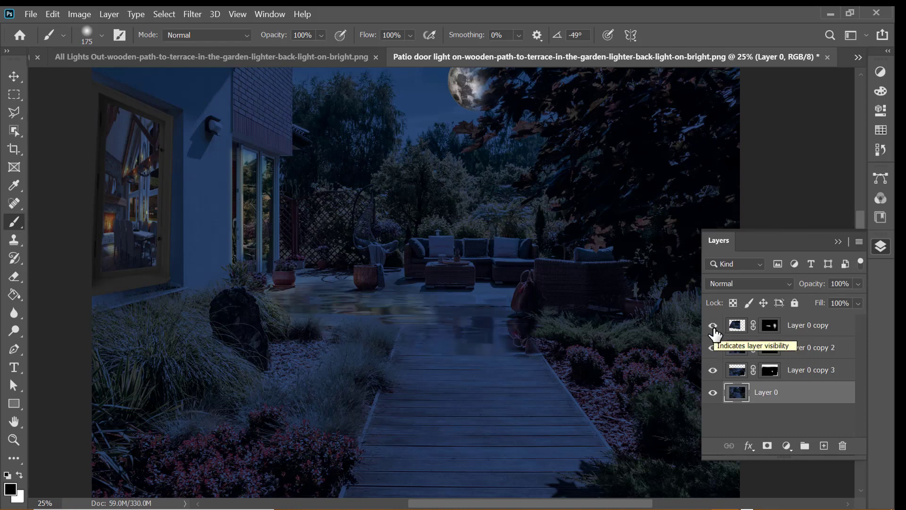
{"action": "key", "text": "ctrl+minus"}
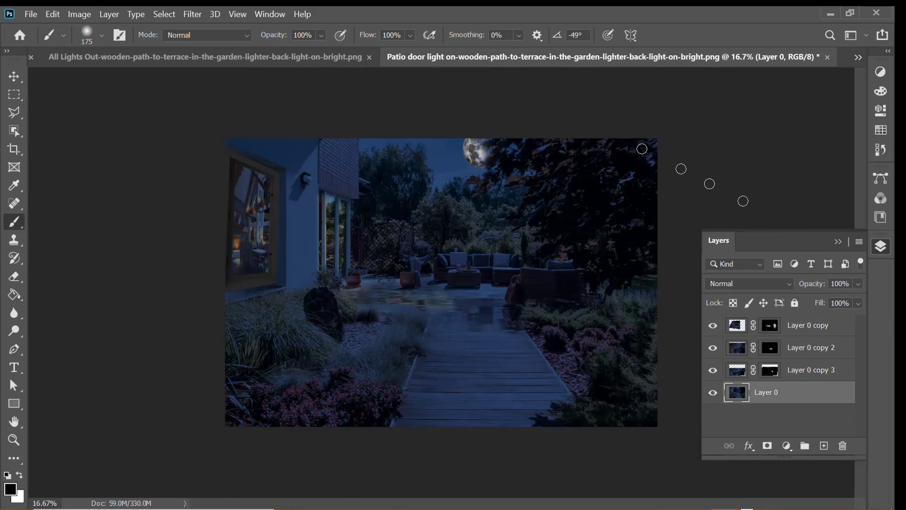
{"action": "key", "text": "ctrl+shift+Tab"}
{"action": "left_click_drag", "start_coordinate": [713, 326], "coordinate": [712, 390]}
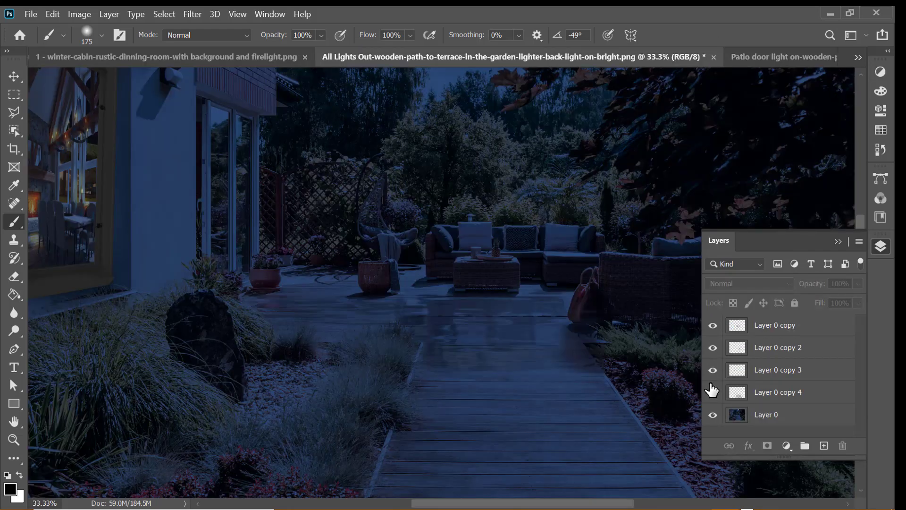
{"action": "key", "text": "ctrl+minus"}
{"action": "key", "text": "ctrl+minus"}
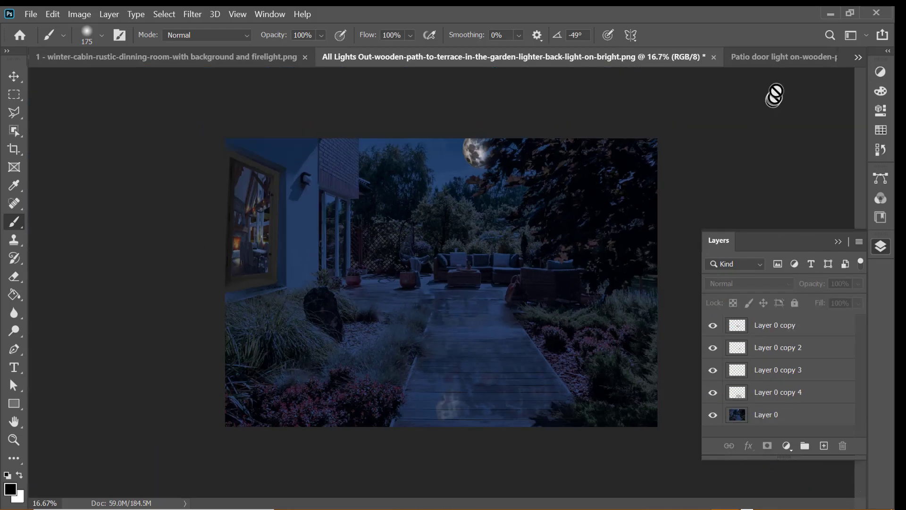
- Create Layer 0 copy 4 flipped vertically, with a white layer mask
{"action": "left_click", "coordinate": [776, 58]}
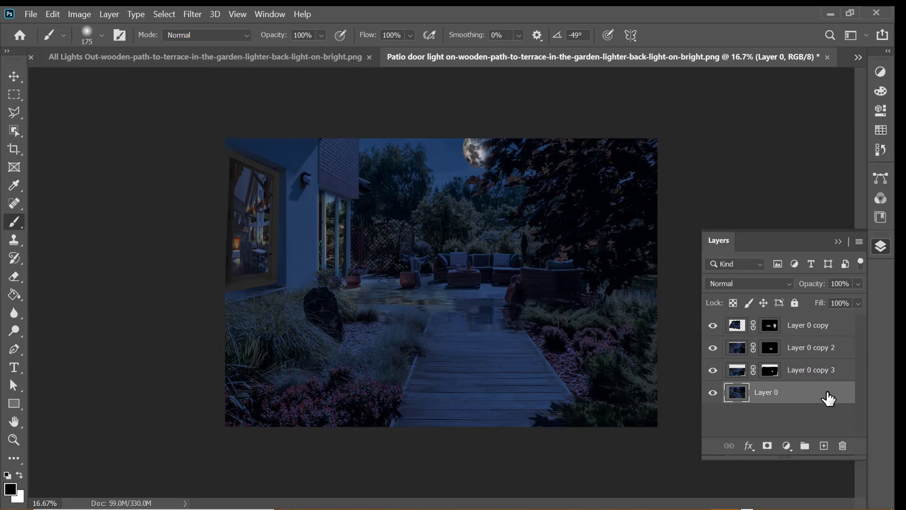
{"action": "key", "text": "ctrl+j"}
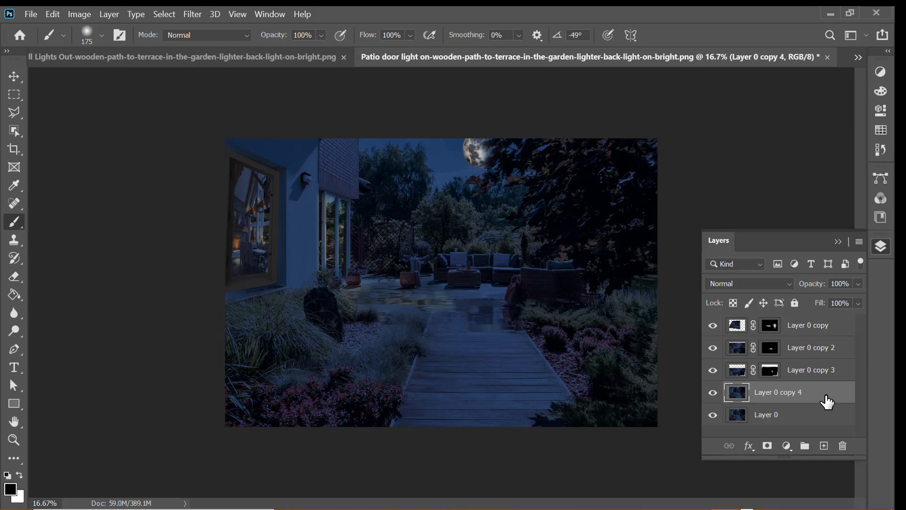
{"action": "key", "text": "ctrl+t"}
{"action": "right_click", "coordinate": [484, 279]}
{"action": "left_click", "coordinate": [500, 272]}
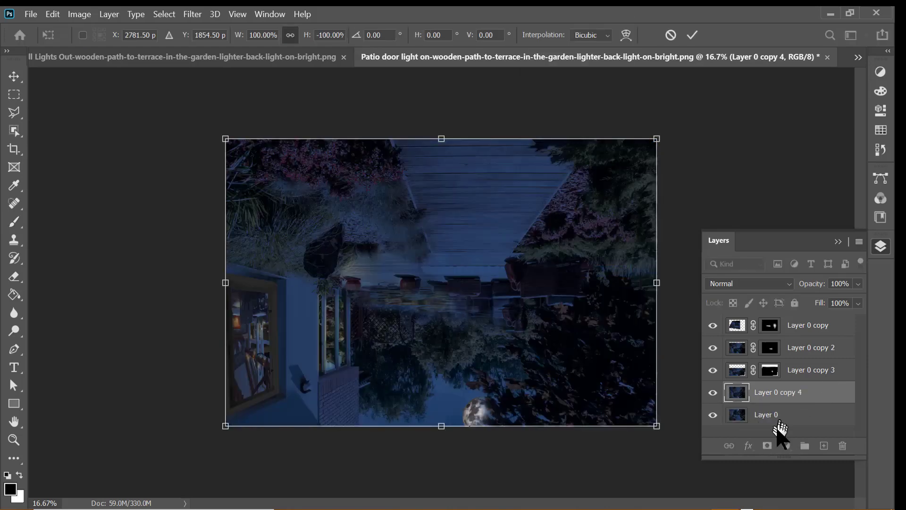
{"action": "key", "text": "Return"}
{"action": "left_click", "coordinate": [767, 446]}
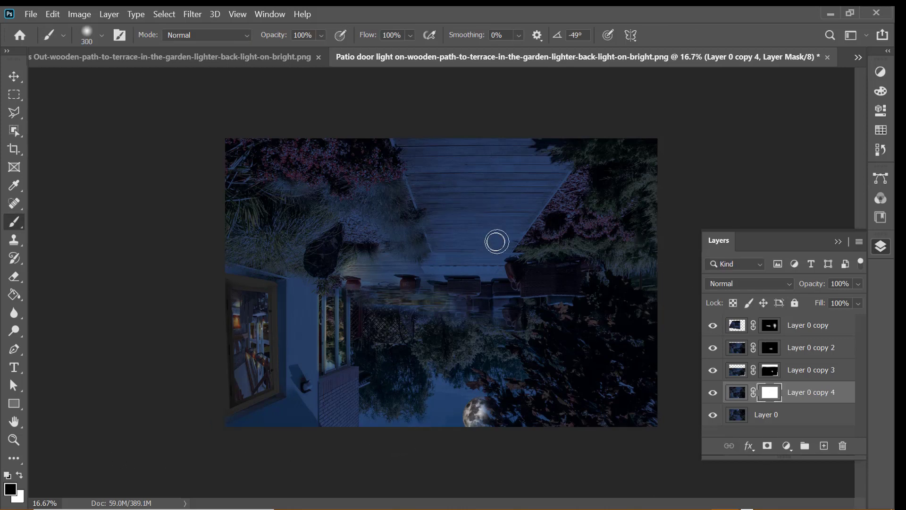
- Mask out the flipped copy across the top and lower right, fading the lower path at 11% flow
{"action": "key", "text": "bracketright"}
{"action": "key", "text": "bracketright"}
{"action": "key", "text": "bracketright"}
{"action": "key", "text": "bracketright"}
{"action": "key", "text": "bracketright"}
{"action": "key", "text": "bracketright"}
{"action": "mouse_move", "coordinate": [506, 243]}
{"action": "left_mouse_down"}
{"action": "mouse_move", "coordinate": [607, 172]}
{"action": "mouse_move", "coordinate": [382, 184]}
{"action": "mouse_move", "coordinate": [283, 461]}
{"action": "mouse_move", "coordinate": [567, 263]}
{"action": "mouse_move", "coordinate": [627, 267]}
{"action": "mouse_move", "coordinate": [351, 415]}
{"action": "mouse_move", "coordinate": [374, 299]}
{"action": "mouse_move", "coordinate": [374, 342]}
{"action": "left_mouse_up"}
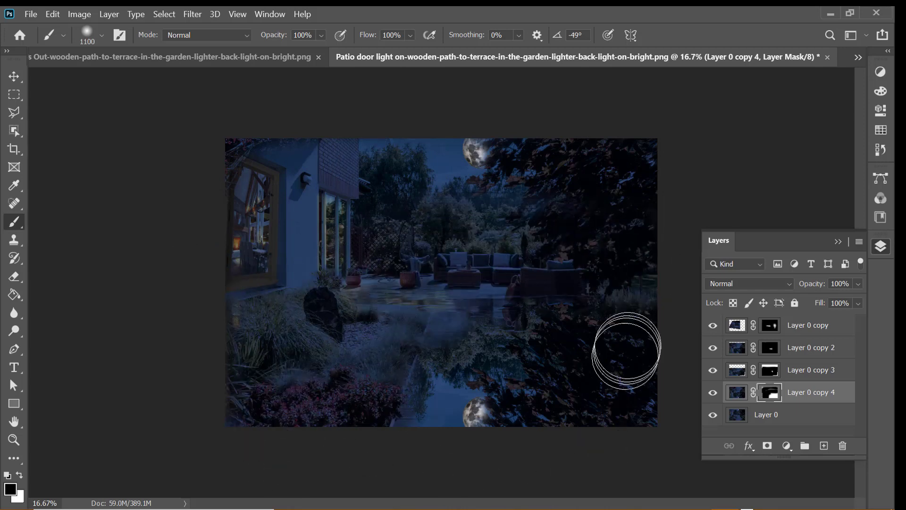
{"action": "mouse_move", "coordinate": [626, 350]}
{"action": "left_mouse_down"}
{"action": "mouse_move", "coordinate": [566, 299]}
{"action": "mouse_move", "coordinate": [652, 405]}
{"action": "mouse_move", "coordinate": [648, 425]}
{"action": "left_mouse_up"}
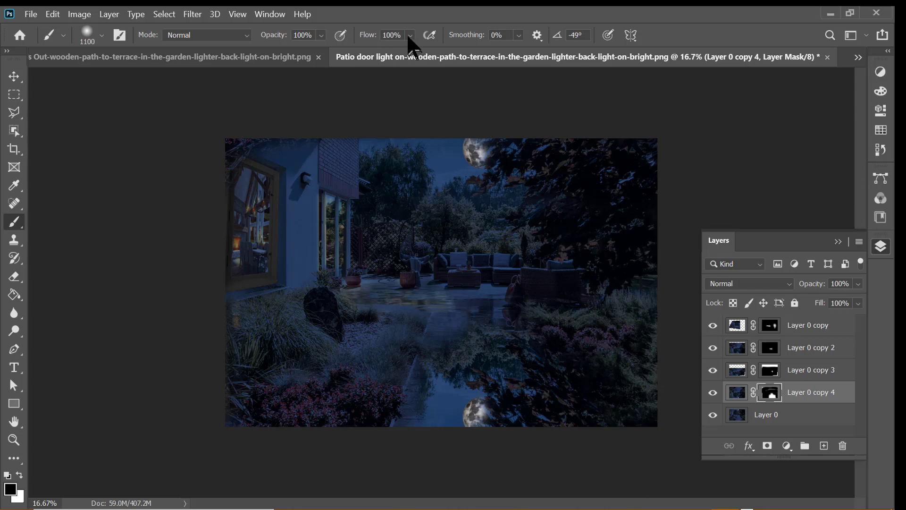
{"action": "left_click_drag", "start_coordinate": [410, 36], "coordinate": [378, 55]}
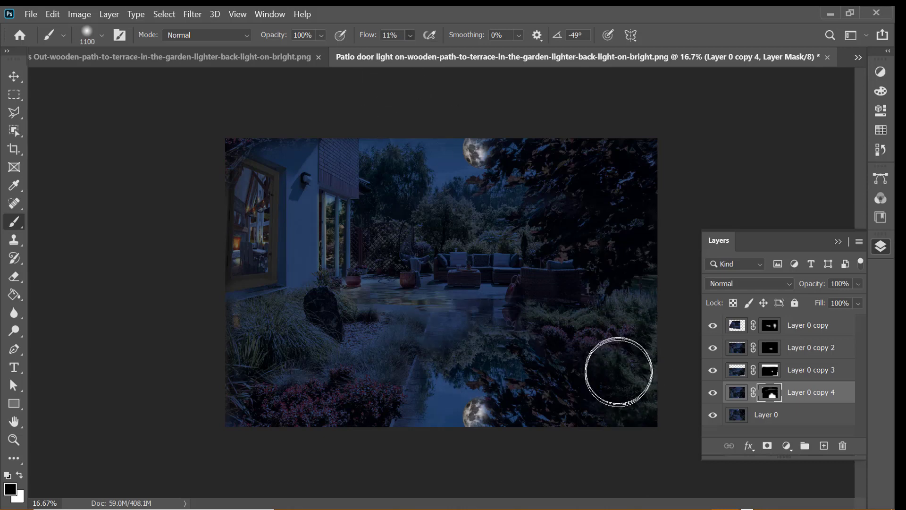
{"action": "key", "text": "bracketright"}
{"action": "key", "text": "bracketright"}
{"action": "key", "text": "bracketright"}
{"action": "key", "text": "bracketright"}
{"action": "key", "text": "bracketright"}
{"action": "key", "text": "bracketright"}
{"action": "key", "text": "bracketright"}
{"action": "key", "text": "bracketright"}
{"action": "key", "text": "bracketright"}
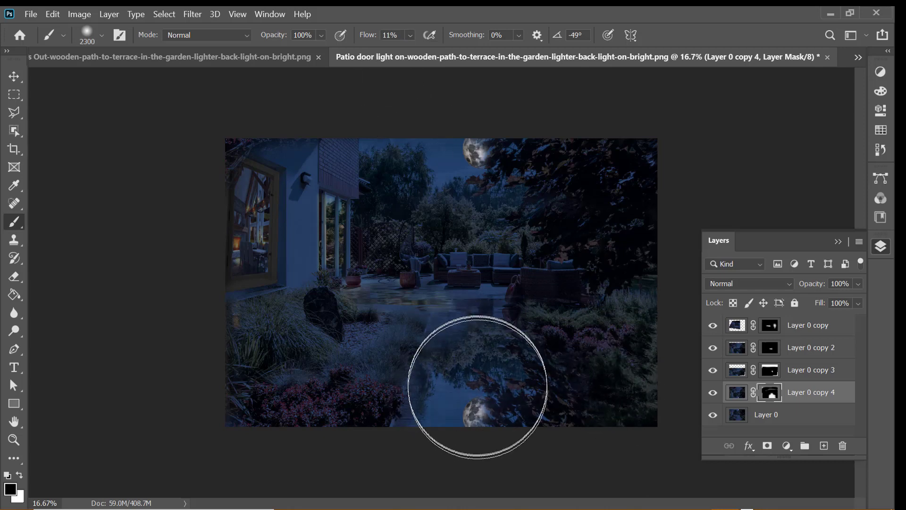
{"action": "mouse_move", "coordinate": [478, 387]}
{"action": "left_mouse_down"}
{"action": "mouse_move", "coordinate": [590, 385]}
{"action": "mouse_move", "coordinate": [477, 344]}
{"action": "mouse_move", "coordinate": [470, 405]}
{"action": "mouse_move", "coordinate": [468, 394]}
{"action": "left_mouse_up"}
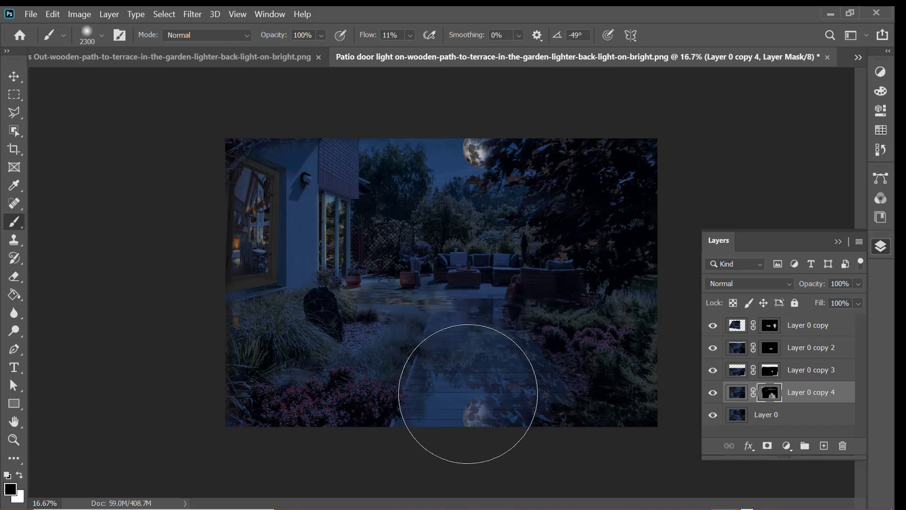
{"action": "key", "text": "bracketleft"}
{"action": "key", "text": "bracketleft"}
{"action": "key", "text": "bracketleft"}
{"action": "key", "text": "bracketleft"}
{"action": "key", "text": "bracketleft"}
{"action": "key", "text": "bracketleft"}
{"action": "left_click_drag", "start_coordinate": [410, 35], "coordinate": [467, 51]}
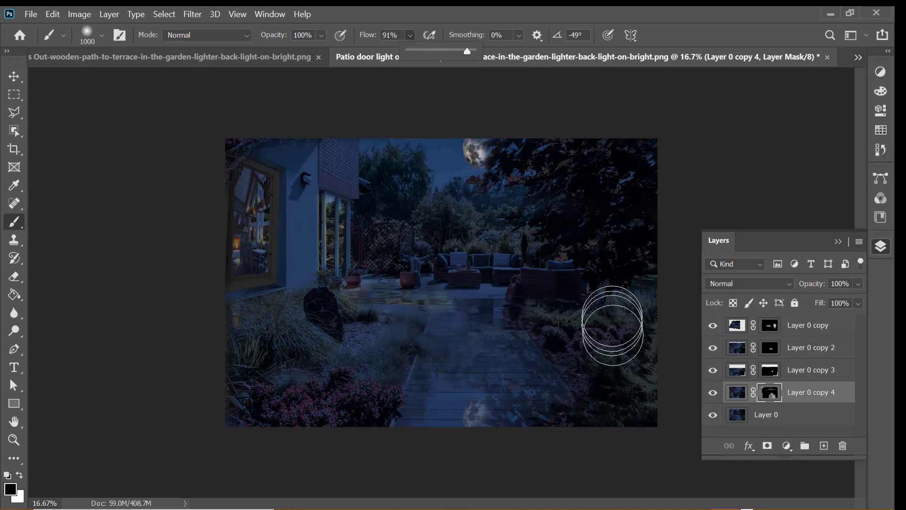
{"action": "key", "text": "bracketleft"}
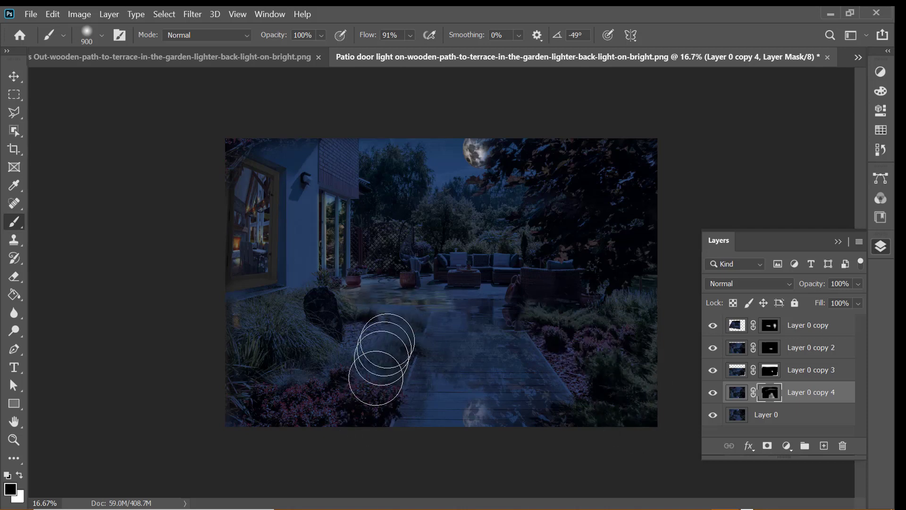
- Refine the mask over the left grass and lower path, alternating white and black at 15% flow
{"action": "key", "text": "x"}
{"action": "left_click_drag", "start_coordinate": [373, 425], "coordinate": [390, 436]}
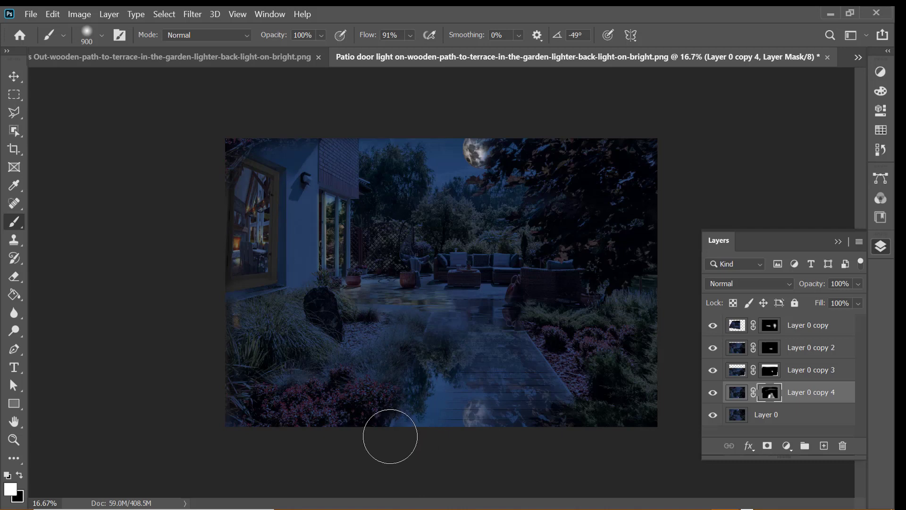
{"action": "key", "text": "x"}
{"action": "mouse_move", "coordinate": [390, 333]}
{"action": "left_mouse_down"}
{"action": "mouse_move", "coordinate": [381, 390]}
{"action": "mouse_move", "coordinate": [363, 415]}
{"action": "left_mouse_up"}
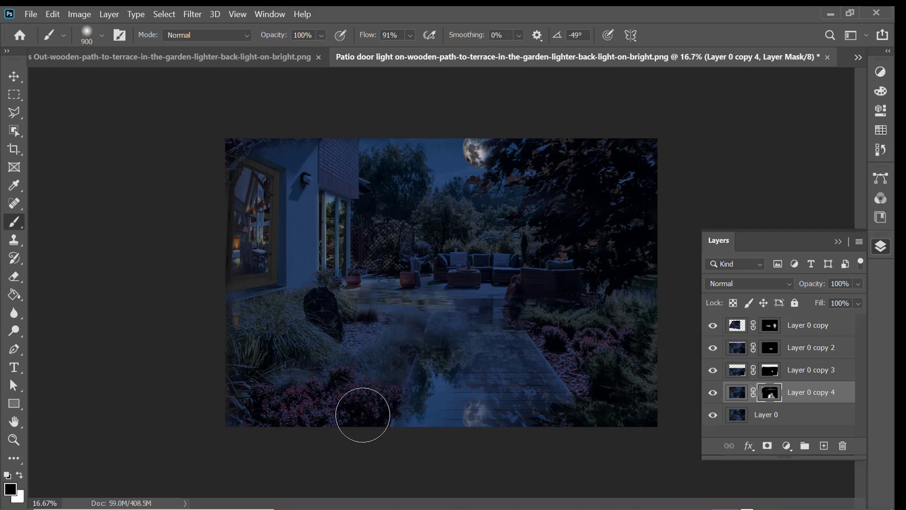
{"action": "left_click_drag", "start_coordinate": [410, 36], "coordinate": [385, 54]}
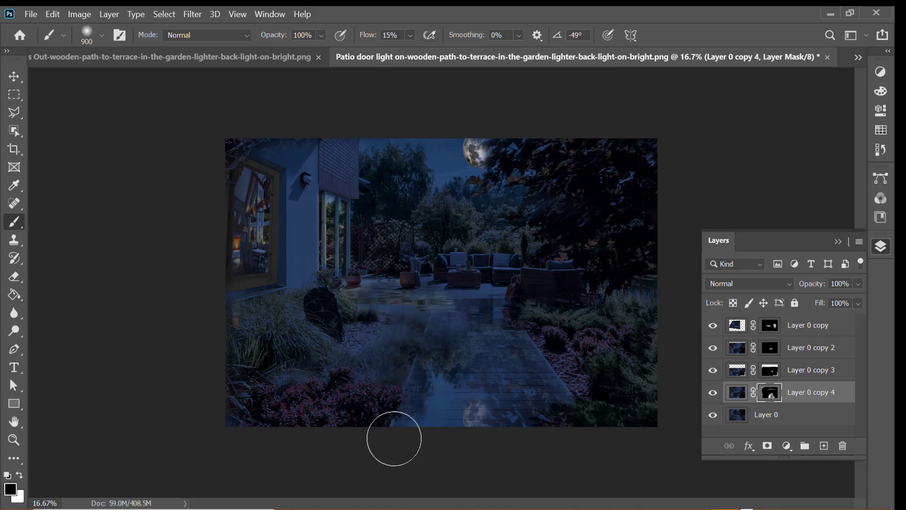
{"action": "mouse_move", "coordinate": [421, 348]}
{"action": "left_mouse_down"}
{"action": "mouse_move", "coordinate": [405, 385]}
{"action": "mouse_move", "coordinate": [431, 435]}
{"action": "mouse_move", "coordinate": [455, 354]}
{"action": "mouse_move", "coordinate": [413, 416]}
{"action": "mouse_move", "coordinate": [461, 366]}
{"action": "mouse_move", "coordinate": [506, 376]}
{"action": "mouse_move", "coordinate": [401, 377]}
{"action": "left_mouse_up"}
{"action": "key", "text": "x"}
{"action": "mouse_move", "coordinate": [384, 344]}
{"action": "left_mouse_down"}
{"action": "mouse_move", "coordinate": [372, 367]}
{"action": "mouse_move", "coordinate": [367, 437]}
{"action": "left_mouse_up"}
- Apply a Gaussian Blur of about radius 15 to Layer 0 copy 4's image
{"action": "left_click", "coordinate": [738, 392]}
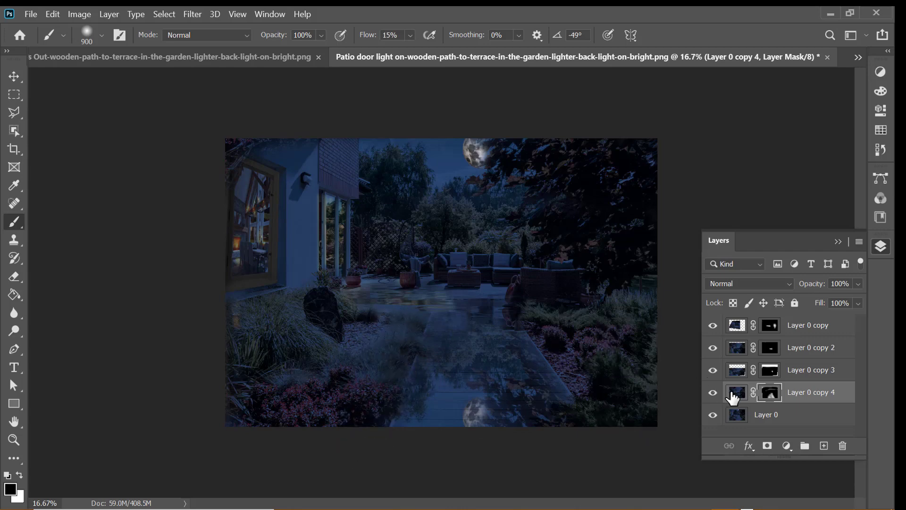
{"action": "left_click", "coordinate": [193, 13]}
{"action": "left_click", "coordinate": [405, 211]}
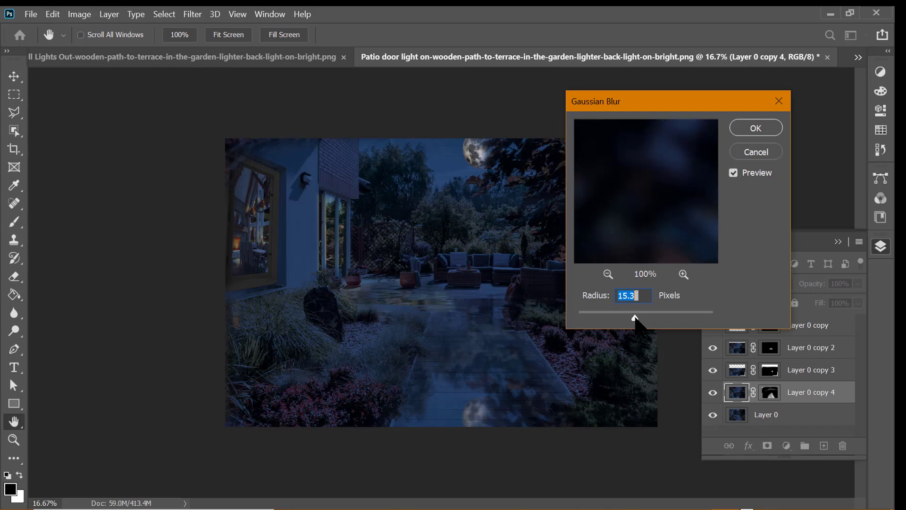
{"action": "left_click", "coordinate": [756, 127]}
- Try the Displace distortion filter, dismiss its displacement map chooser, and select Layer 0 copy 2
{"action": "left_click", "coordinate": [192, 14]}
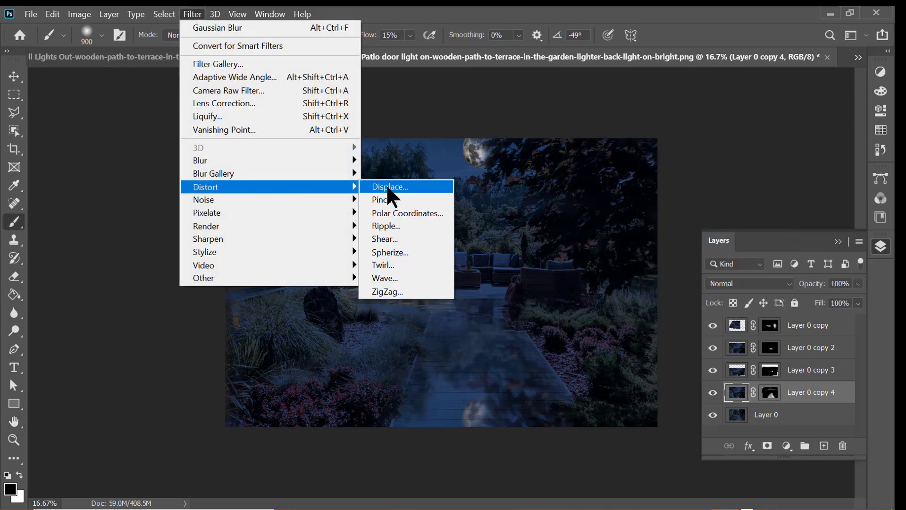
{"action": "left_click", "coordinate": [386, 186]}
{"action": "key", "text": "Return"}
{"action": "key", "text": "Escape"}
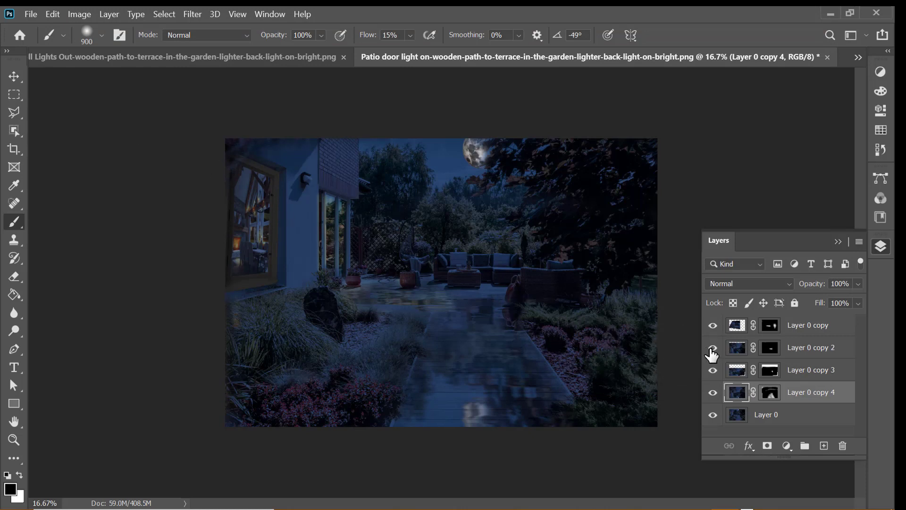
{"action": "left_click", "coordinate": [779, 348]}
- Nudge Layer 0 copy 2 upward with the Move tool, then deselect all layers
{"action": "key", "text": "v"}
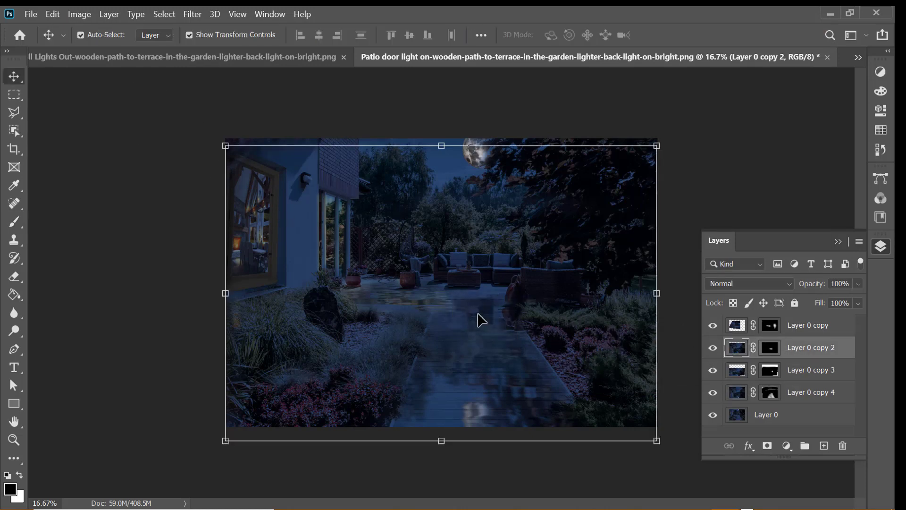
{"action": "key", "text": "shift+Up"}
{"action": "key", "text": "shift+Up"}
{"action": "key", "text": "shift+Up"}
{"action": "key", "text": "shift+Up"}
{"action": "key", "text": "shift+Up"}
{"action": "key", "text": "shift+Up"}
{"action": "key", "text": "shift+Up"}
{"action": "key", "text": "shift+Up"}
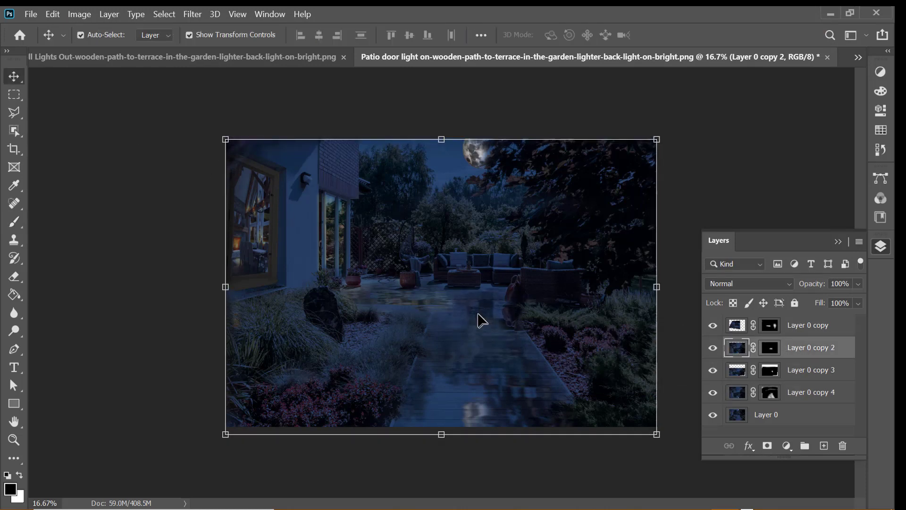
{"action": "left_click", "coordinate": [679, 267]}
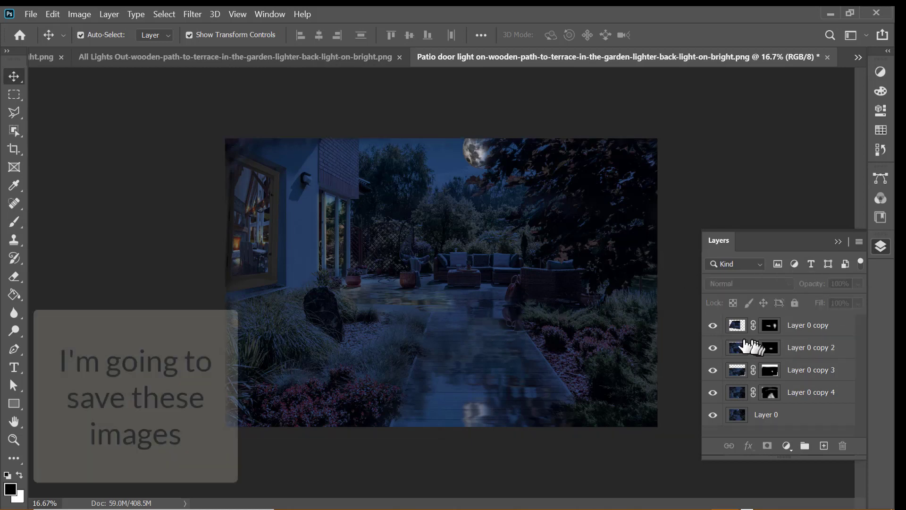
- Group Layer 0 copy through copy 4 into a group named 'Rain Puddles'
{"action": "key", "text": "ctrl+Tab"}
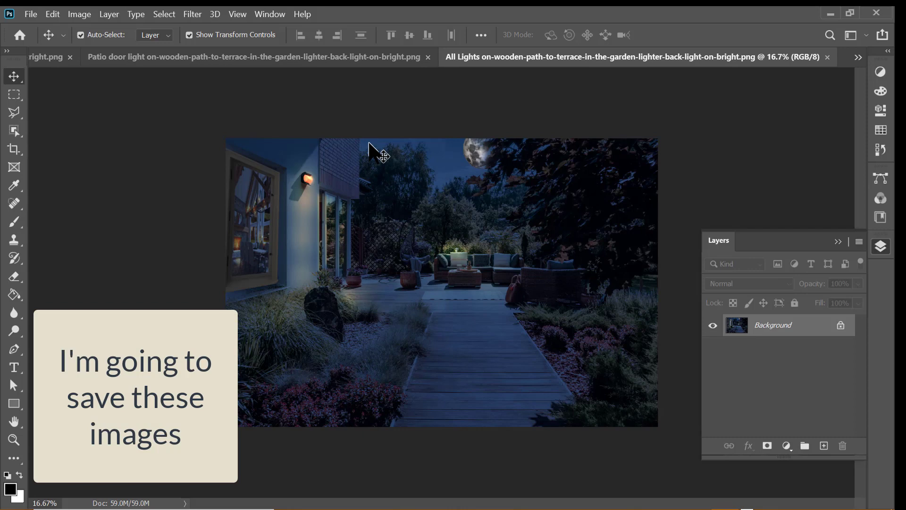
{"action": "left_click", "coordinate": [340, 57]}
{"action": "left_click", "coordinate": [829, 392]}
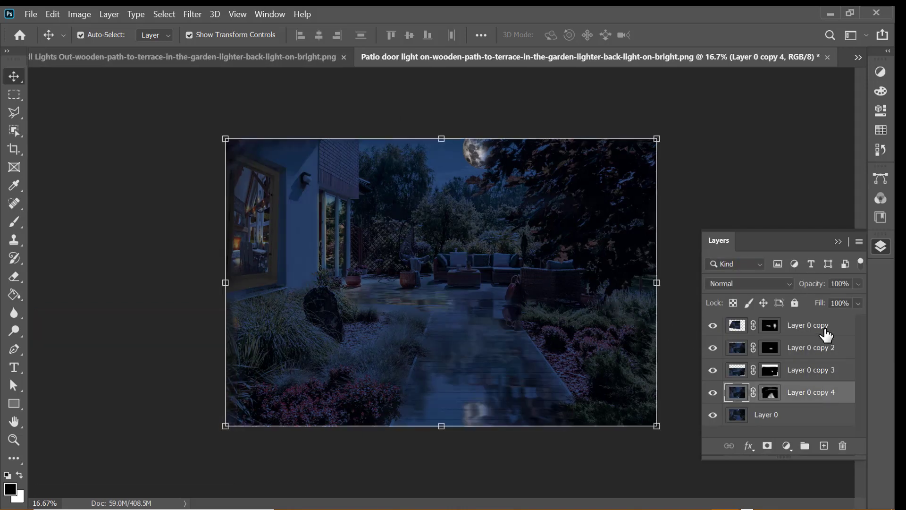
{"action": "left_click", "coordinate": [826, 331], "text": "shift"}
{"action": "key", "text": "ctrl+g"}
{"action": "type", "text": "Ra"}
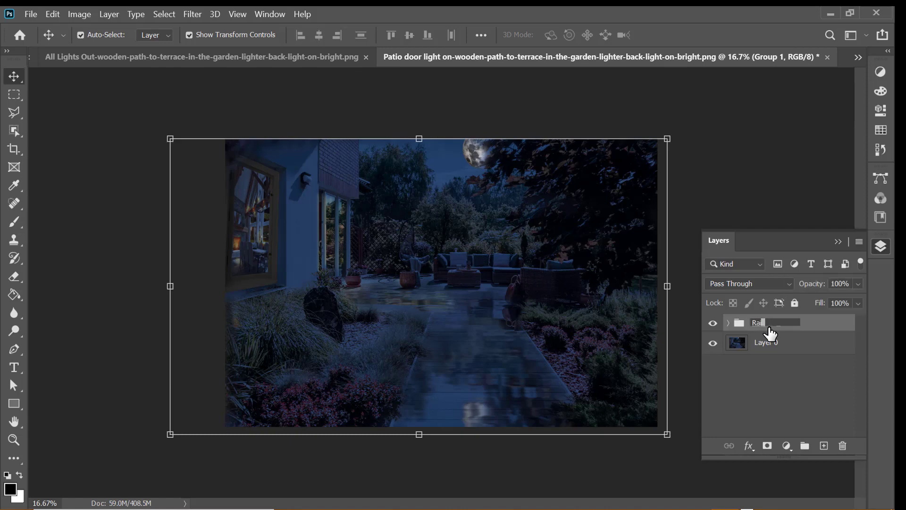
{"action": "type", "text": "in Puddles"}
{"action": "key", "text": "Return"}
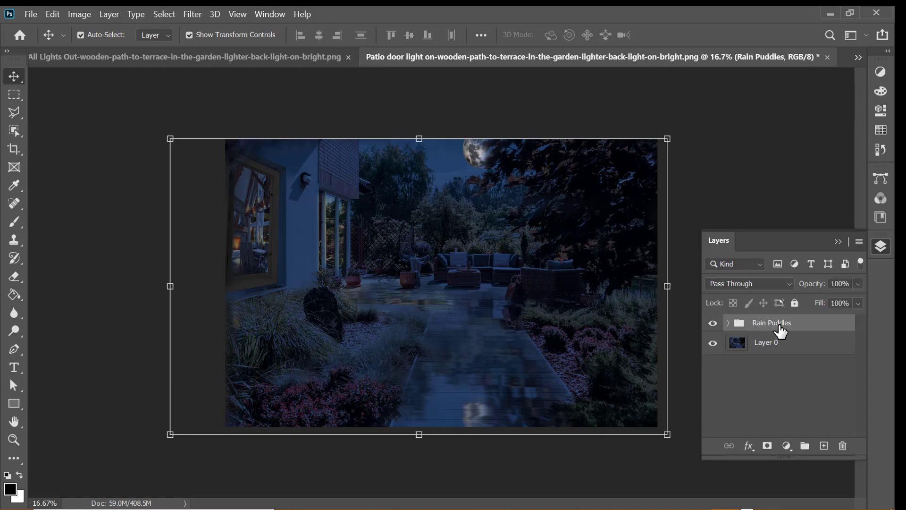
{"action": "left_click", "coordinate": [858, 57]}
- Copy the Rain Puddles group into the All Lights document
{"action": "left_click", "coordinate": [784, 175]}
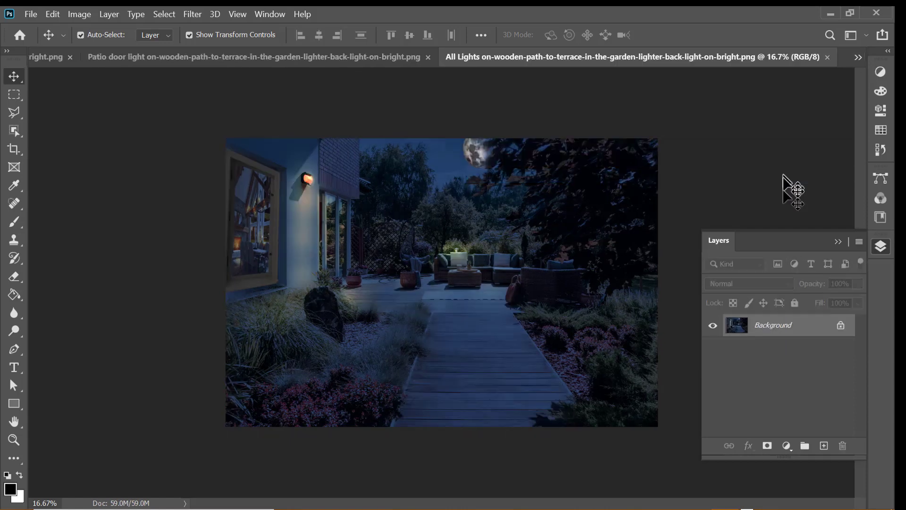
{"action": "left_click_drag", "start_coordinate": [800, 337], "coordinate": [806, 339]}
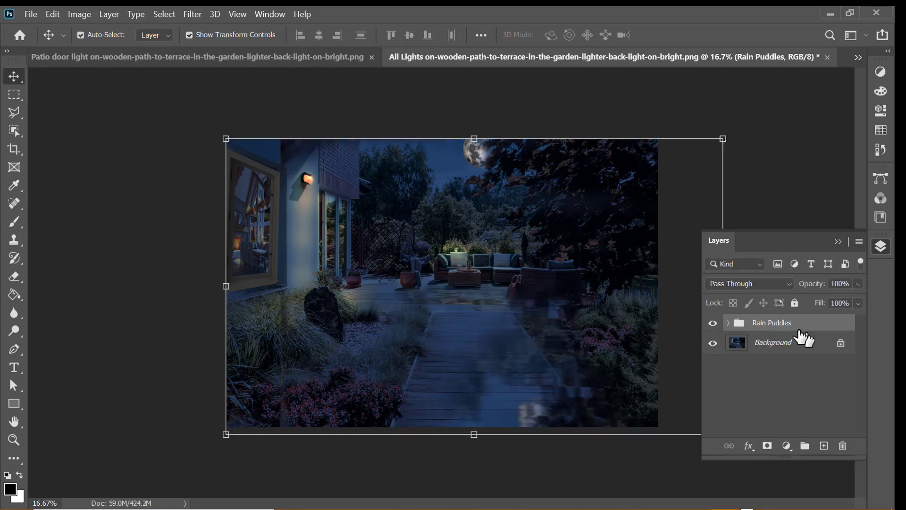
{"action": "left_click", "coordinate": [198, 57]}
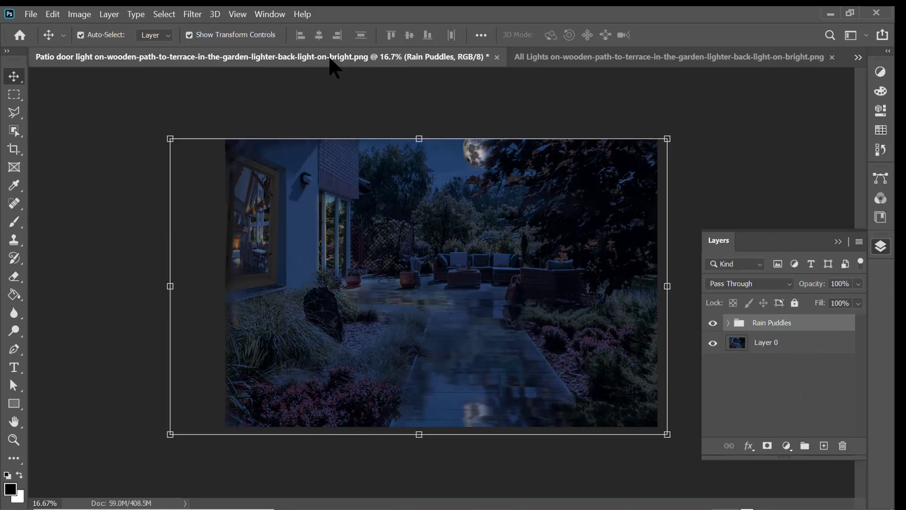
{"action": "left_click", "coordinate": [859, 57]}
{"action": "left_click", "coordinate": [774, 177]}
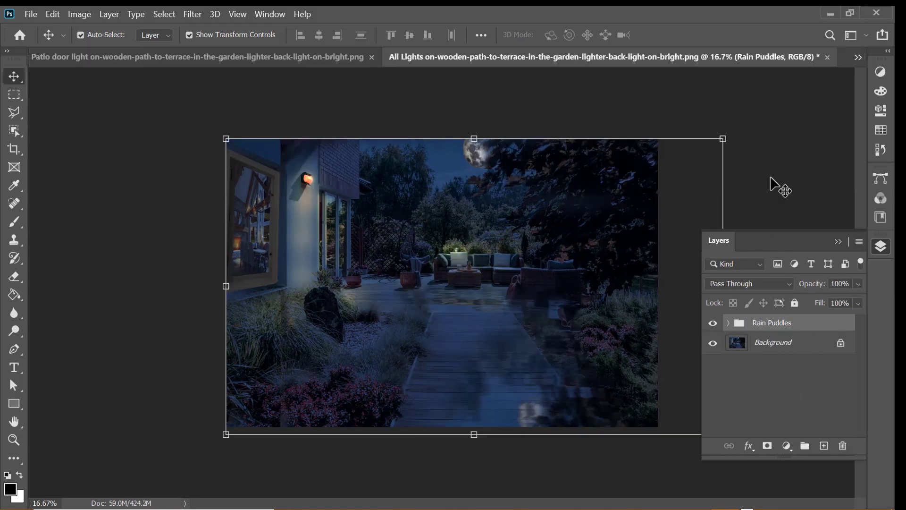
- Expand Rain Puddles and move Layer 0 copy 4 and Layer 0 copy over the path
{"action": "left_click", "coordinate": [728, 323]}
{"action": "left_click", "coordinate": [750, 411]}
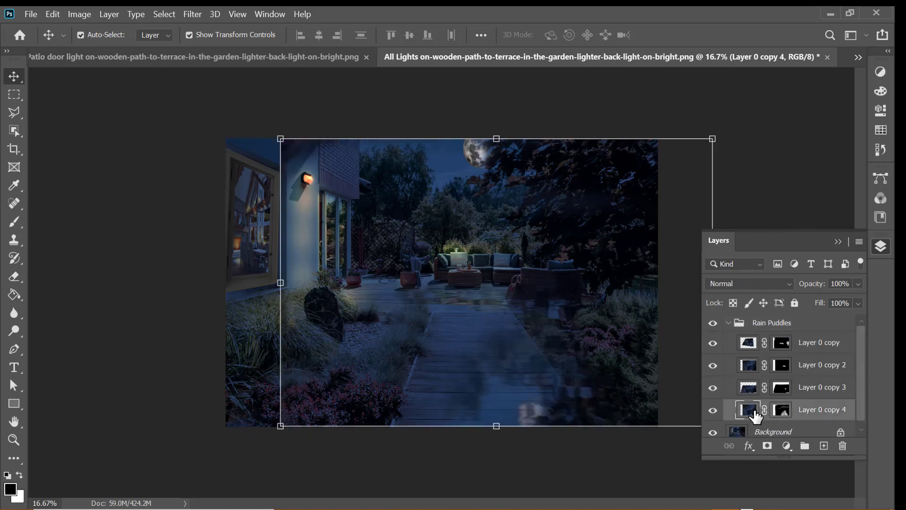
{"action": "left_click_drag", "start_coordinate": [538, 422], "coordinate": [507, 403]}
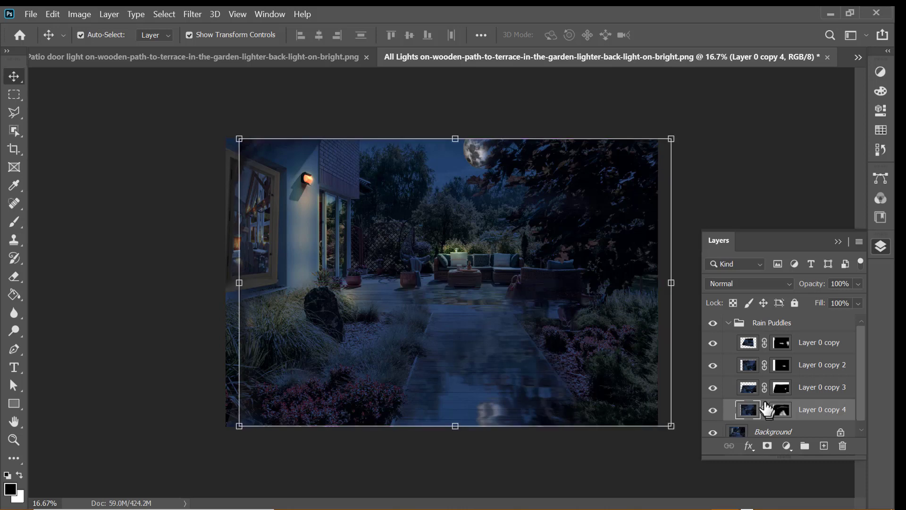
{"action": "left_click", "coordinate": [713, 365]}
{"action": "left_click", "coordinate": [751, 343]}
{"action": "left_click_drag", "start_coordinate": [463, 301], "coordinate": [404, 300]}
- Shift Layer 0 copy 2 and copy 3 left to align their reflections with the path
{"action": "left_click", "coordinate": [714, 367]}
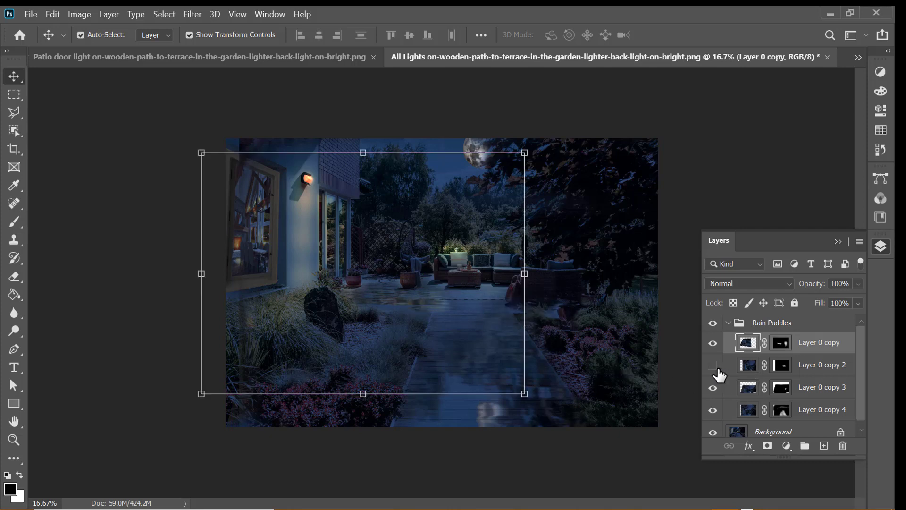
{"action": "left_click", "coordinate": [759, 374]}
{"action": "left_click_drag", "start_coordinate": [506, 310], "coordinate": [461, 305]}
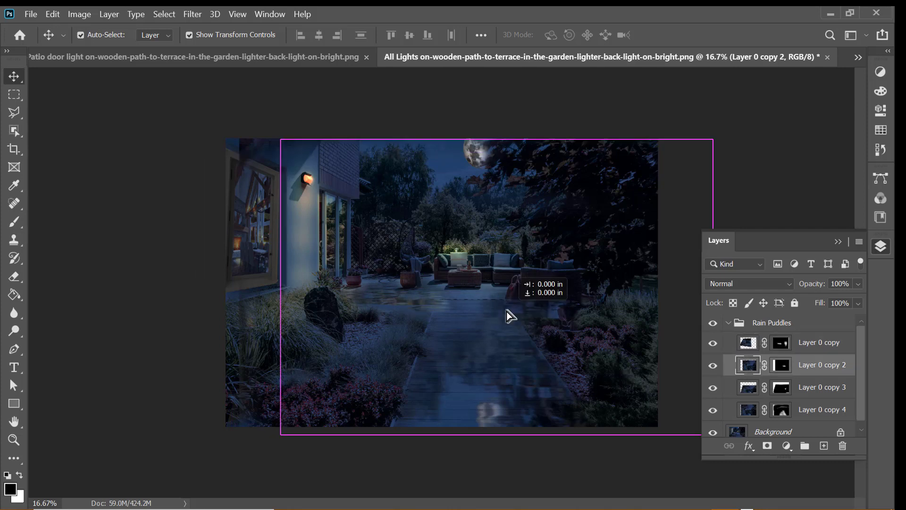
{"action": "left_click", "coordinate": [718, 396]}
{"action": "left_click_drag", "start_coordinate": [564, 313], "coordinate": [512, 312]}
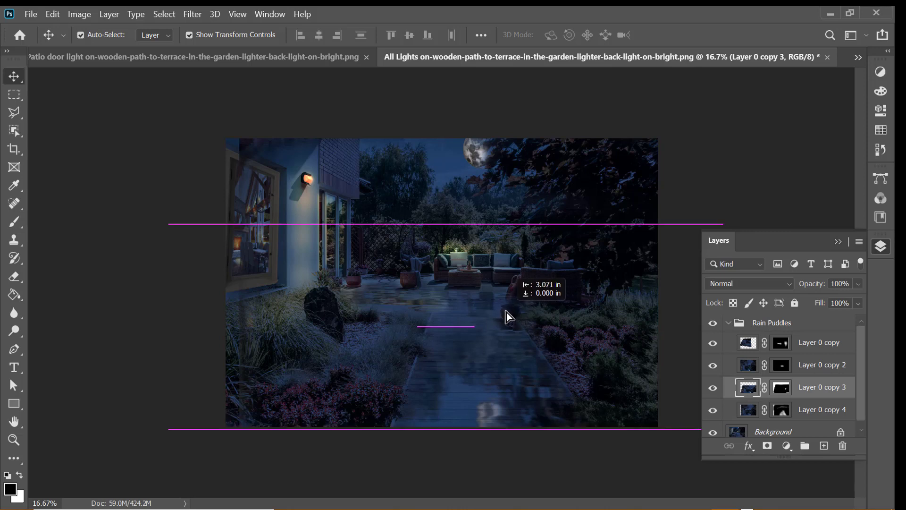
{"action": "left_click", "coordinate": [713, 367]}
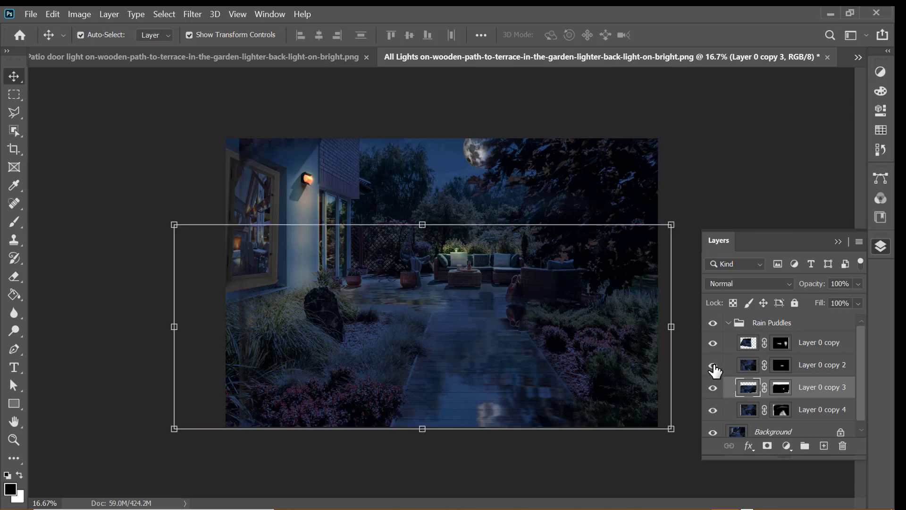
{"action": "left_click", "coordinate": [736, 162]}
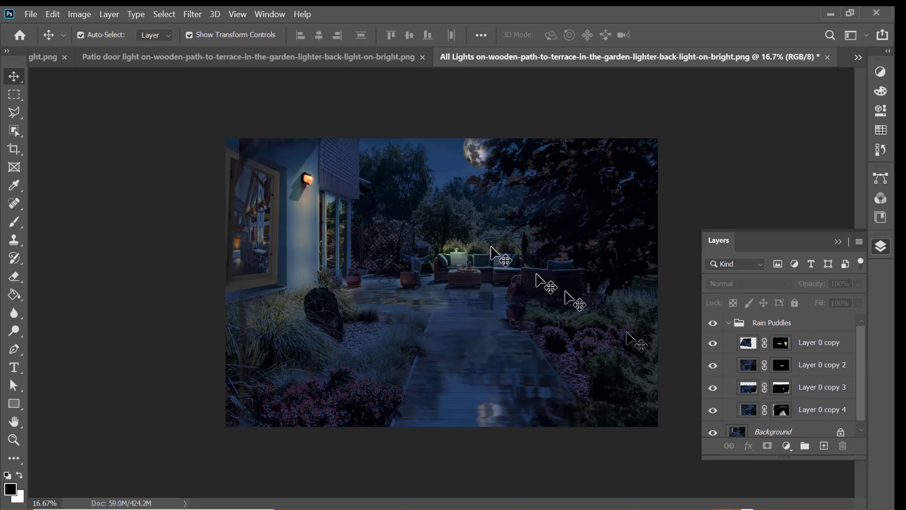
- With Background hidden, erase Layer 0 copy 4's left edge strip and upper grey streak
{"action": "scroll", "coordinate": [793, 415], "scroll_direction": "down", "scroll_amount": 1}
{"action": "left_click", "coordinate": [714, 426]}
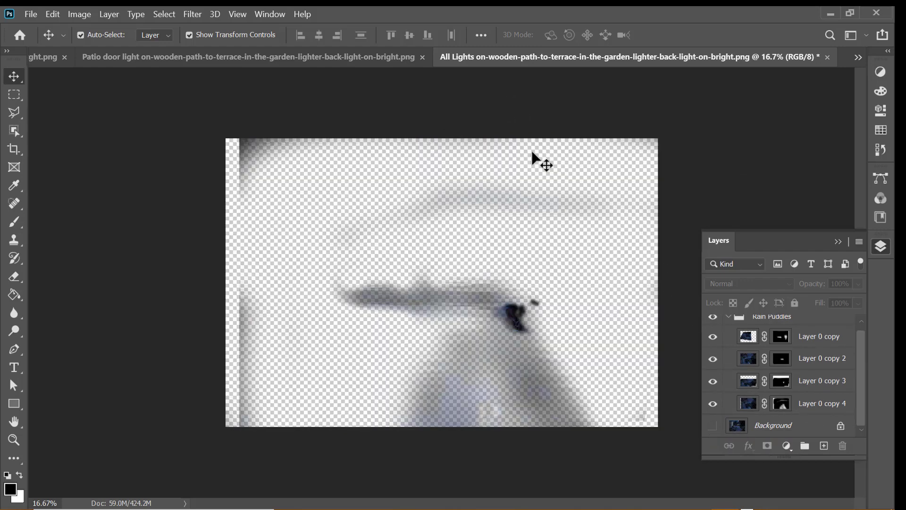
{"action": "key", "text": "e"}
{"action": "left_click", "coordinate": [713, 403]}
{"action": "left_click", "coordinate": [714, 404]}
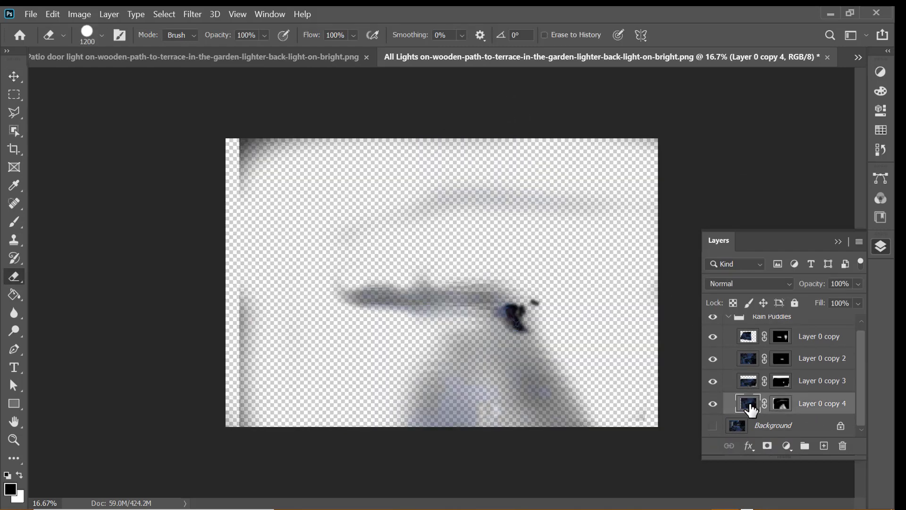
{"action": "left_click", "coordinate": [750, 406]}
{"action": "left_click_drag", "start_coordinate": [425, 158], "coordinate": [240, 410]}
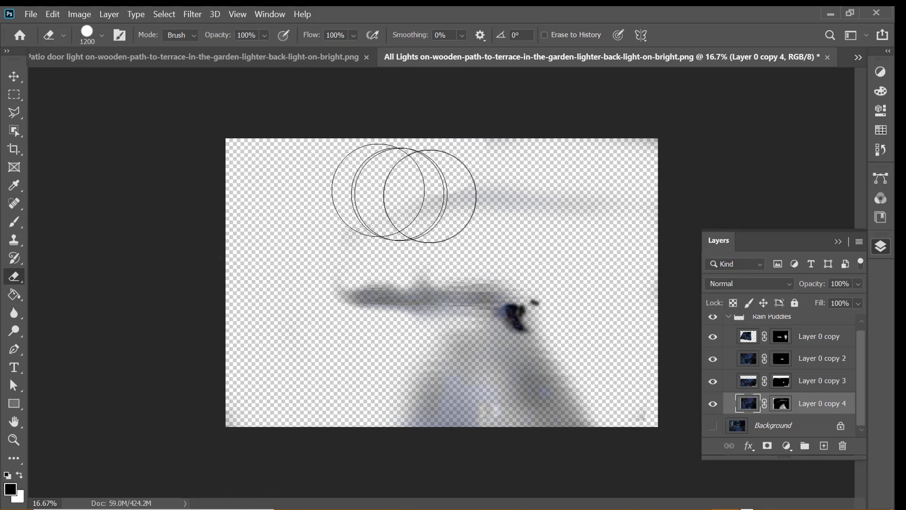
{"action": "left_click_drag", "start_coordinate": [399, 189], "coordinate": [617, 152]}
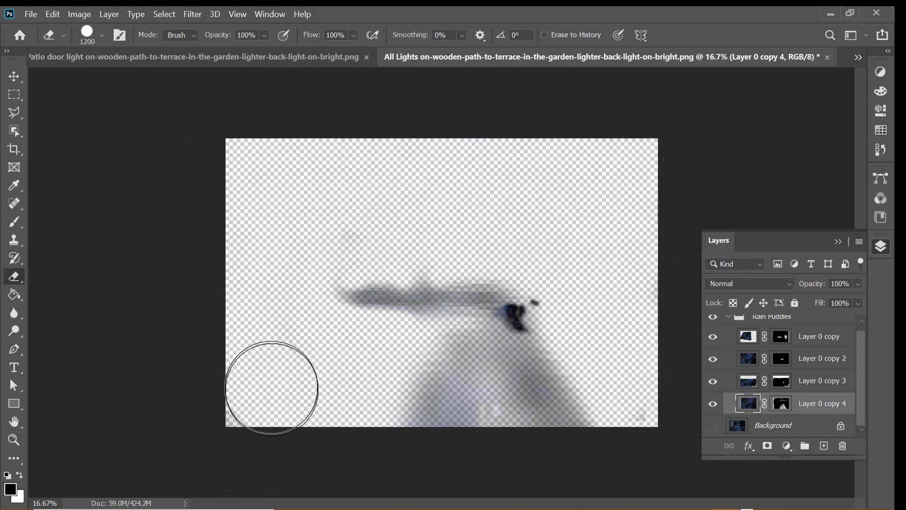
{"action": "left_click", "coordinate": [714, 429]}
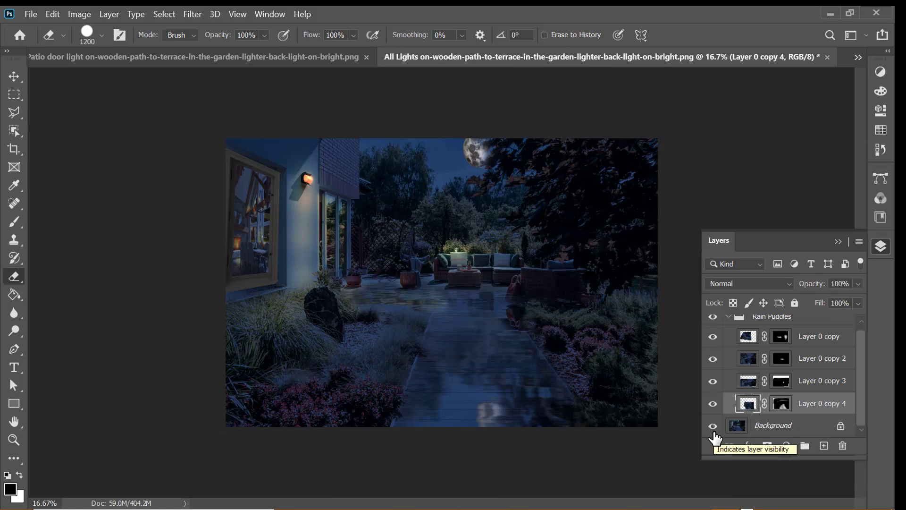
{"action": "left_click", "coordinate": [714, 429]}
{"action": "left_click", "coordinate": [713, 430]}
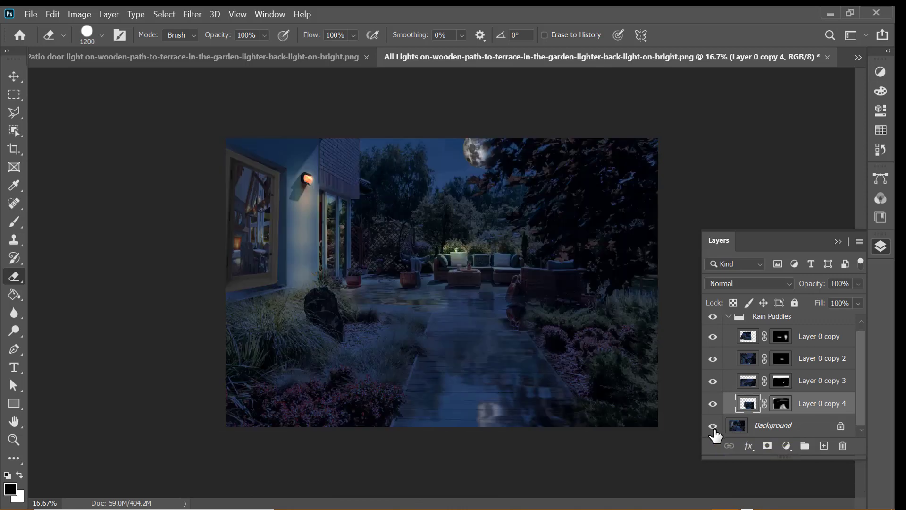
{"action": "left_click", "coordinate": [713, 383]}
- Set Layer 0 copy 3's fill to 49% and Layer 0 copy 2's fill to 92%
{"action": "left_click", "coordinate": [785, 388]}
{"action": "left_click_drag", "start_coordinate": [844, 320], "coordinate": [823, 319]}
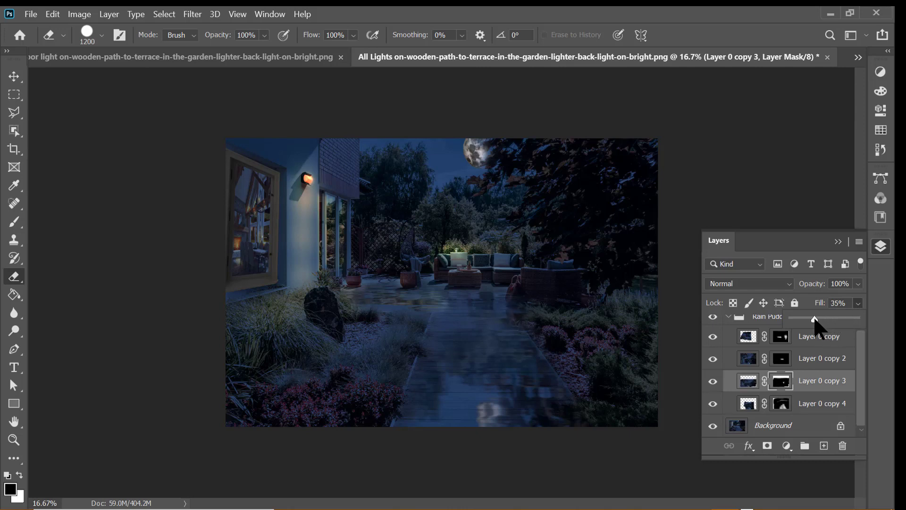
{"action": "left_click", "coordinate": [729, 364]}
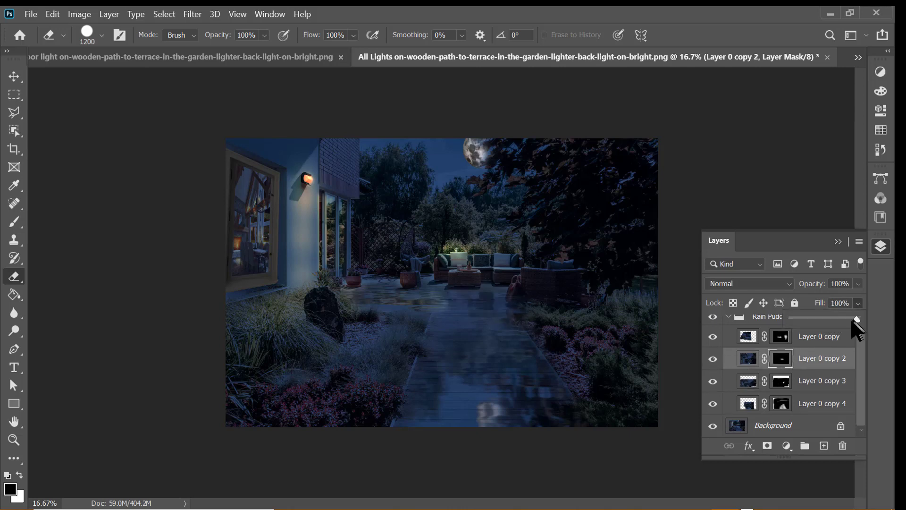
{"action": "left_click_drag", "start_coordinate": [838, 321], "coordinate": [840, 321]}
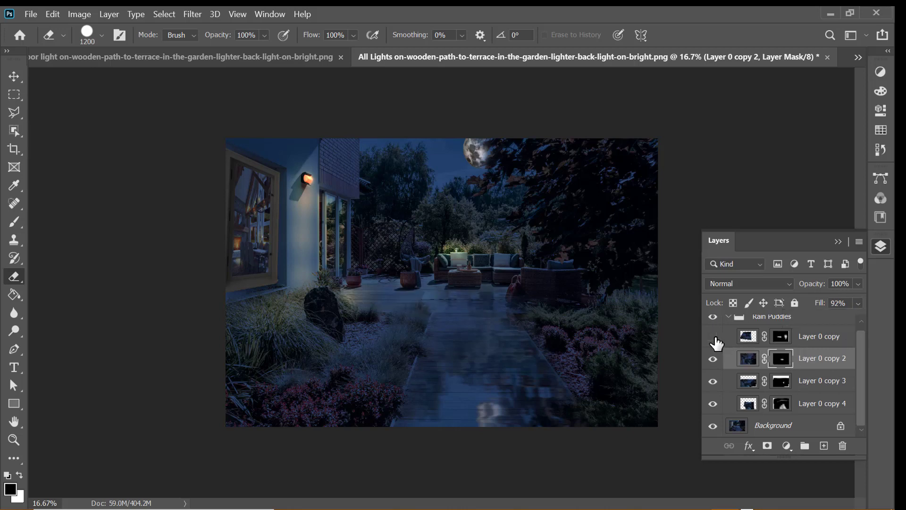
- Toggle Layer 0 copy 4 and copy 2 on and off to compare the puddle reflections
{"action": "left_click", "coordinate": [782, 337]}
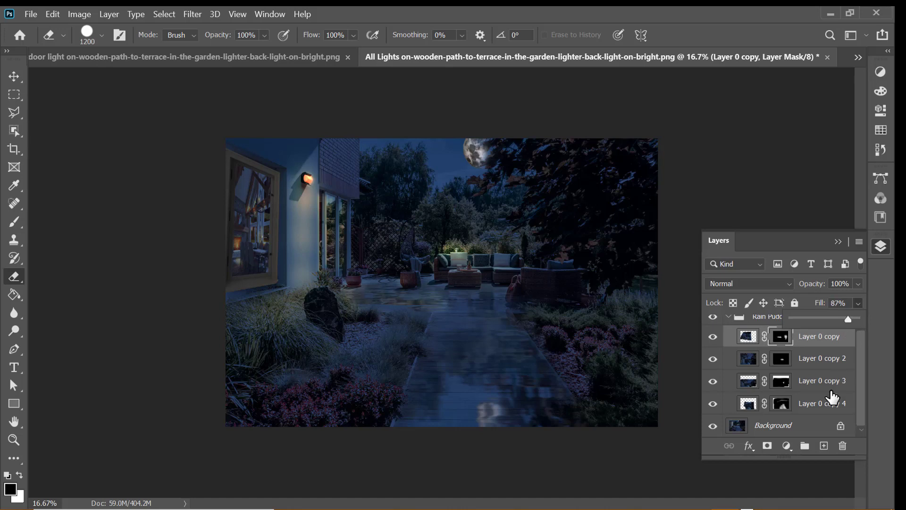
{"action": "left_click", "coordinate": [713, 404]}
{"action": "left_click", "coordinate": [782, 404]}
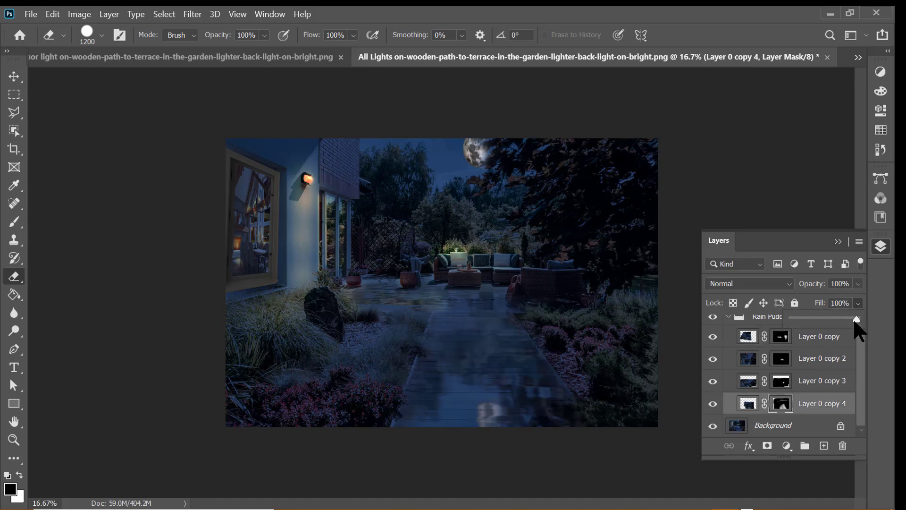
{"action": "left_click", "coordinate": [713, 359]}
{"action": "left_click", "coordinate": [713, 359]}
{"action": "left_click", "coordinate": [782, 380]}
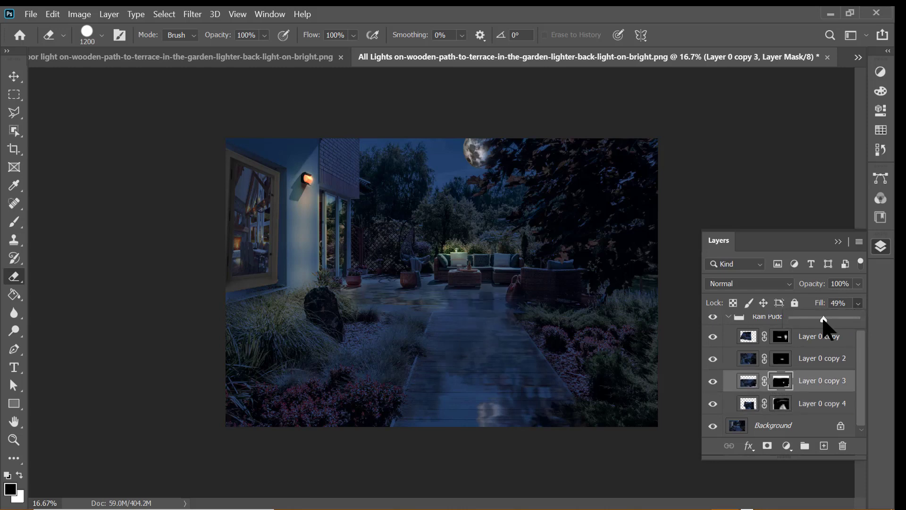
{"action": "left_click", "coordinate": [713, 359]}
{"action": "left_click", "coordinate": [782, 359]}
{"action": "key", "text": "v"}
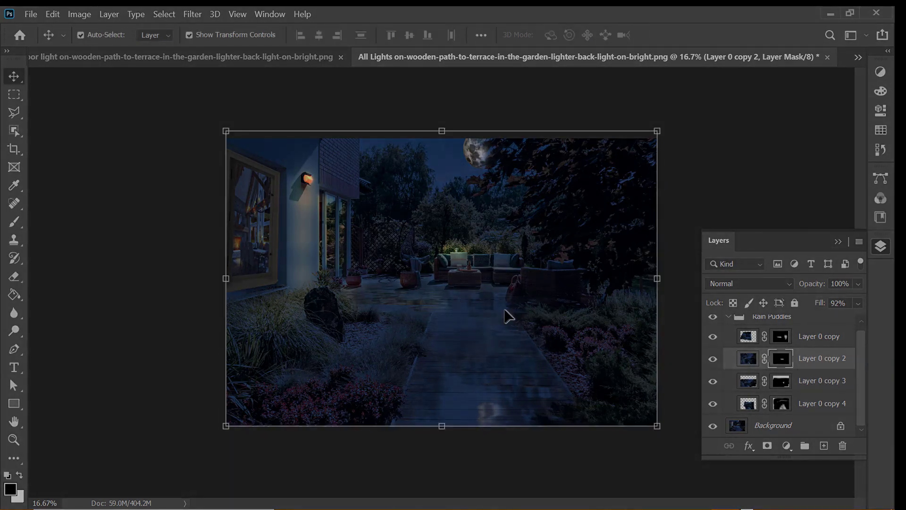